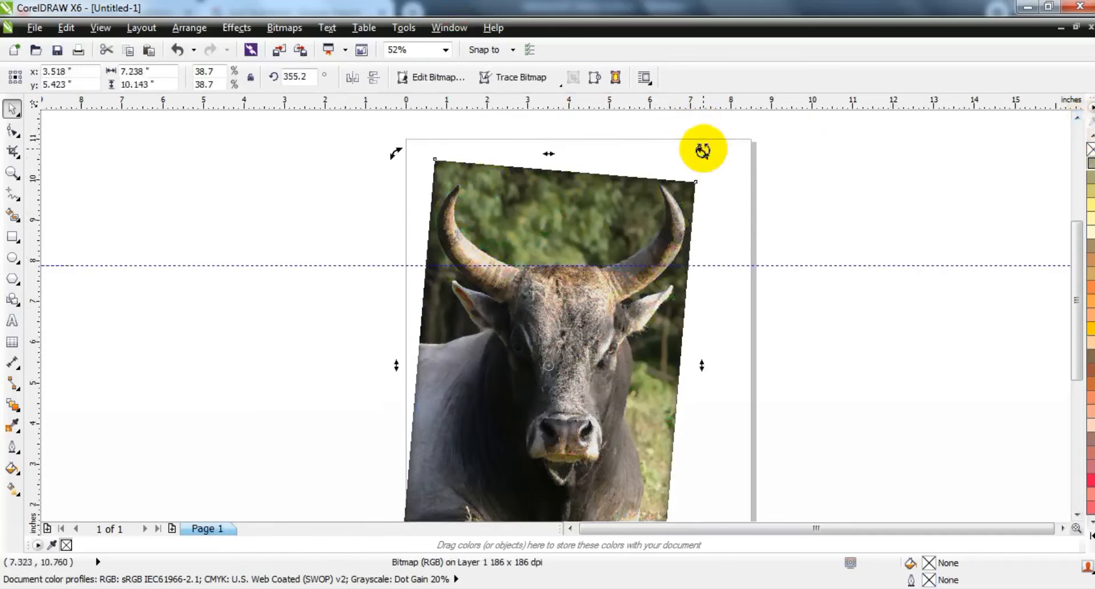
Step: Delete the horizontal guideline crossing the bull photo
left_click(770, 262)
key("Delete")
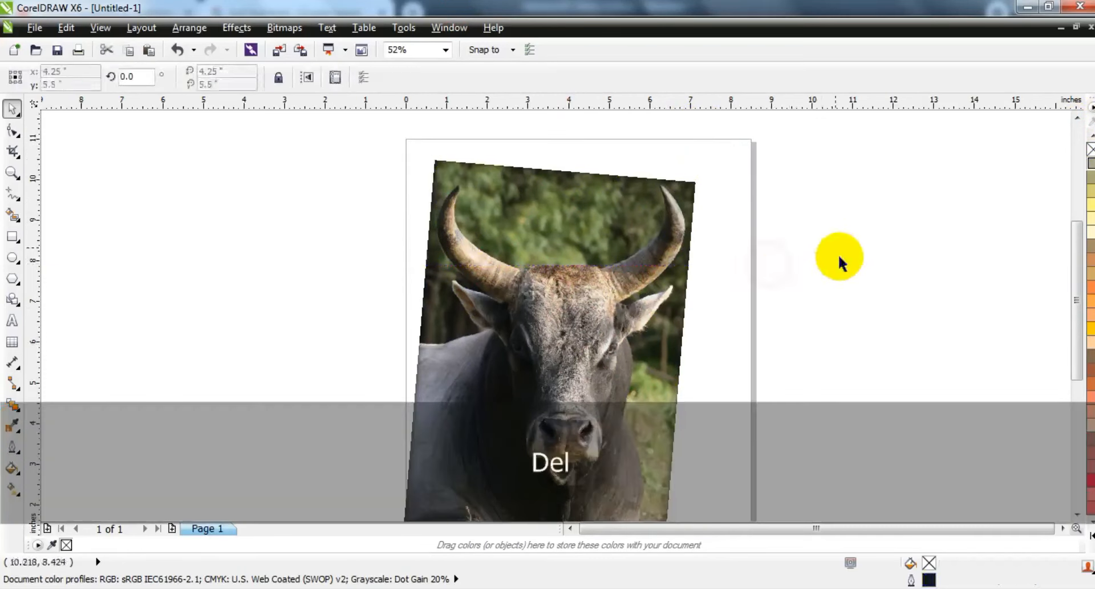
Step: Draw straight freehand segments with a 2.0 pt red outline around the left horn, half of the crown and the left ear
left_click(13, 171)
left_click_drag(403, 166, 696, 342)
left_click(12, 194)
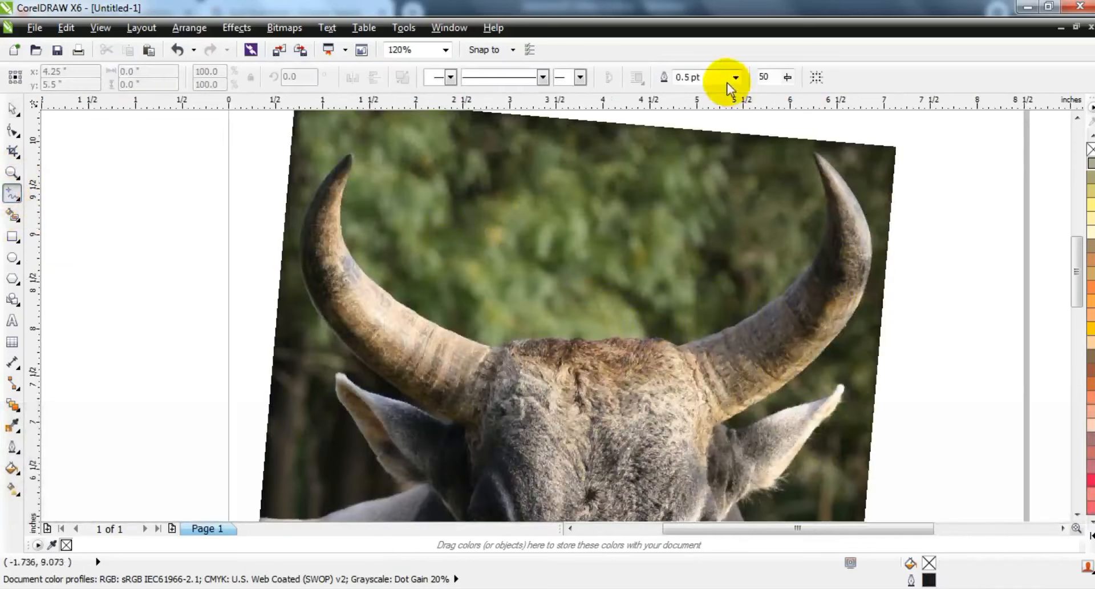
left_click(735, 77)
left_click(702, 152)
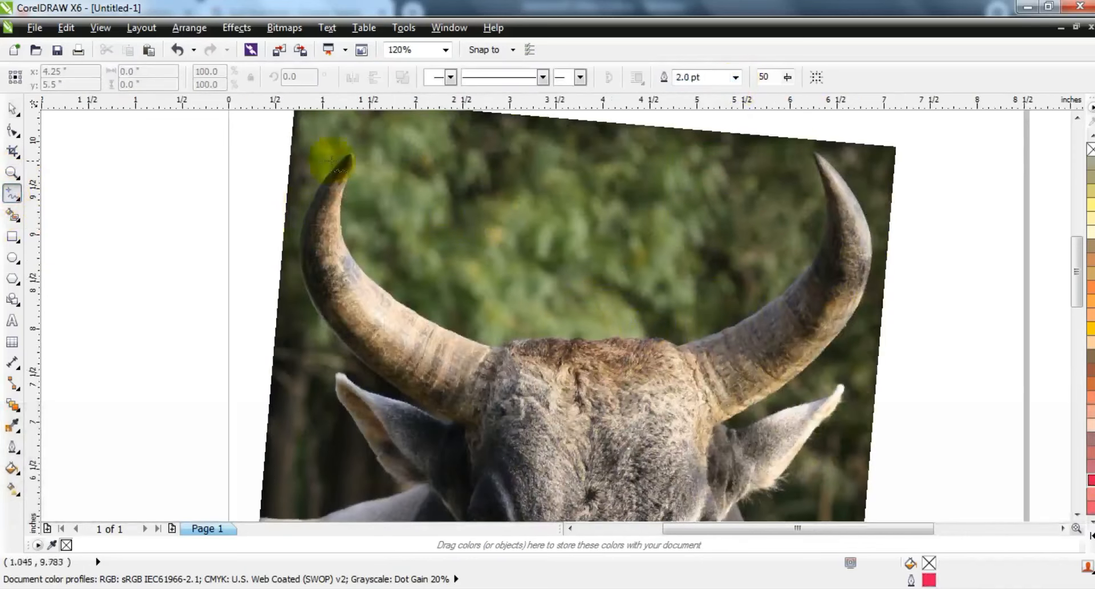
left_click(493, 337)
double_click(499, 347)
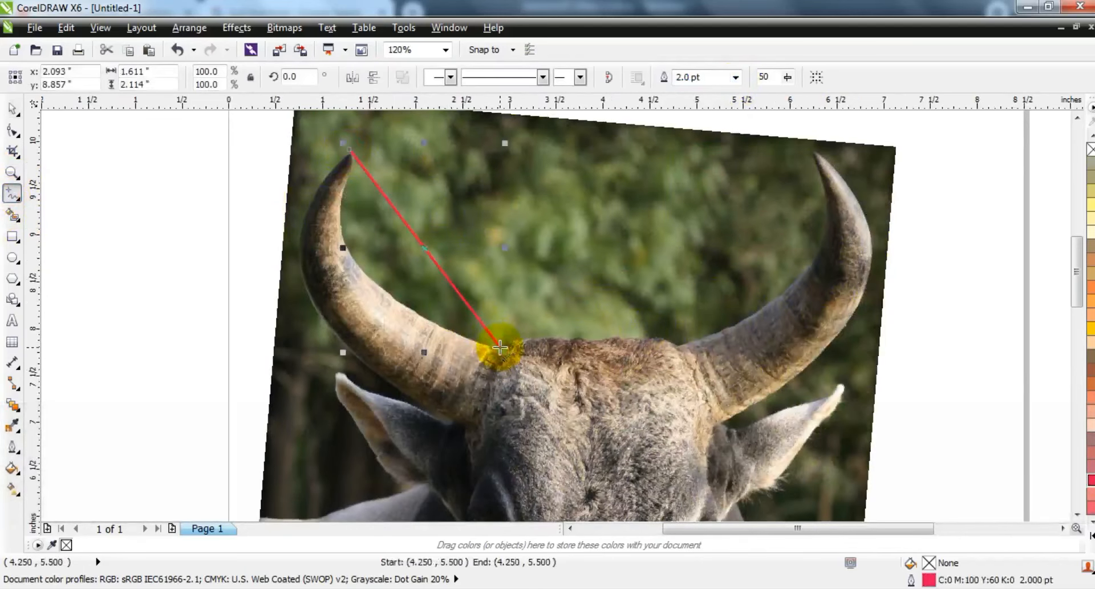
left_click(582, 342)
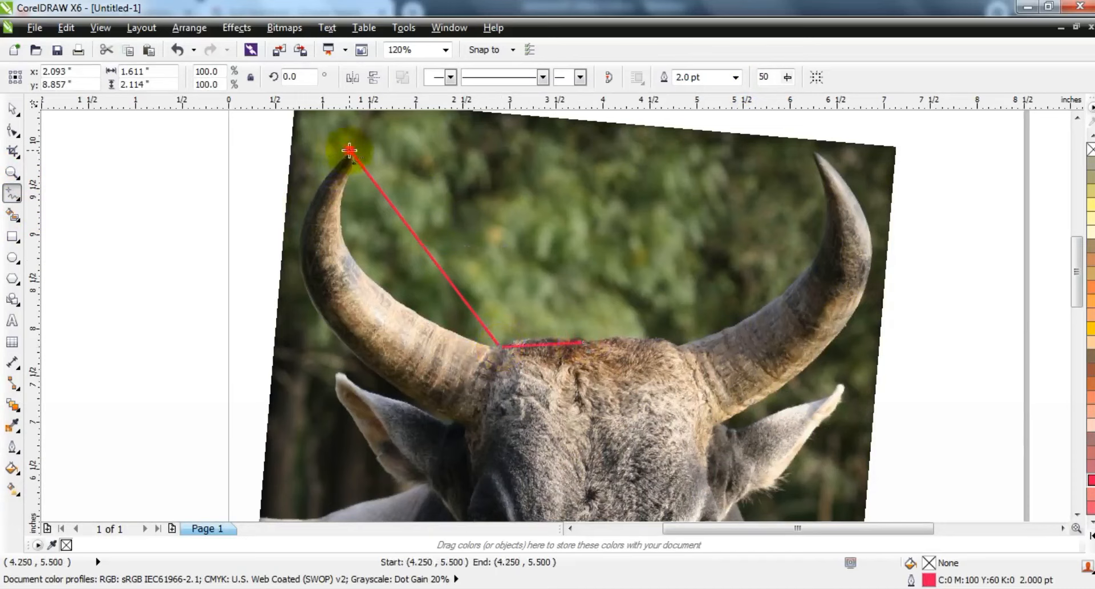
left_click(409, 397)
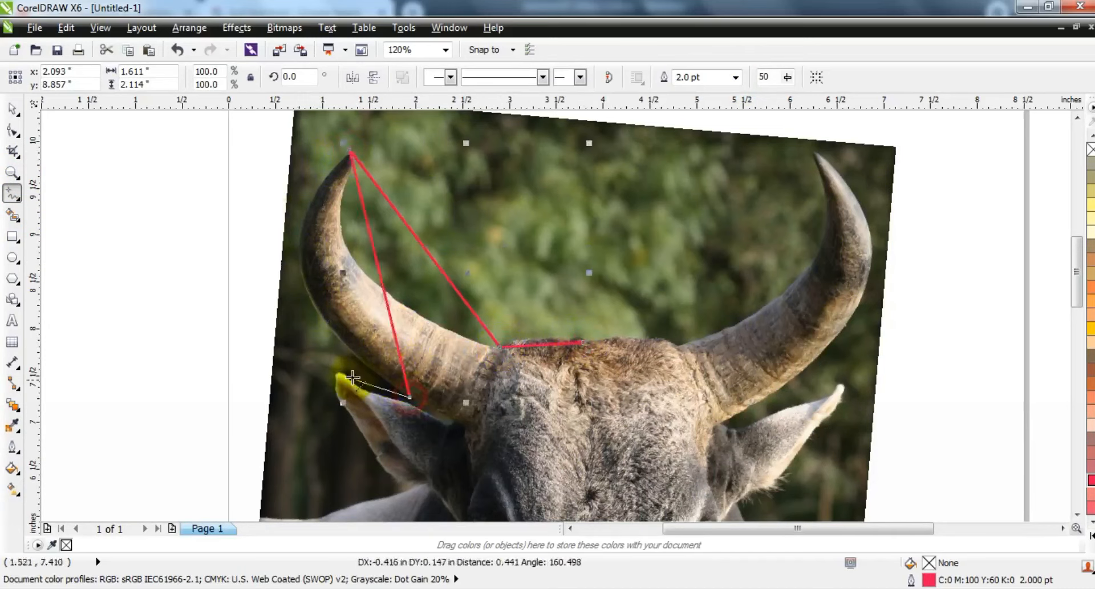
left_click(320, 365)
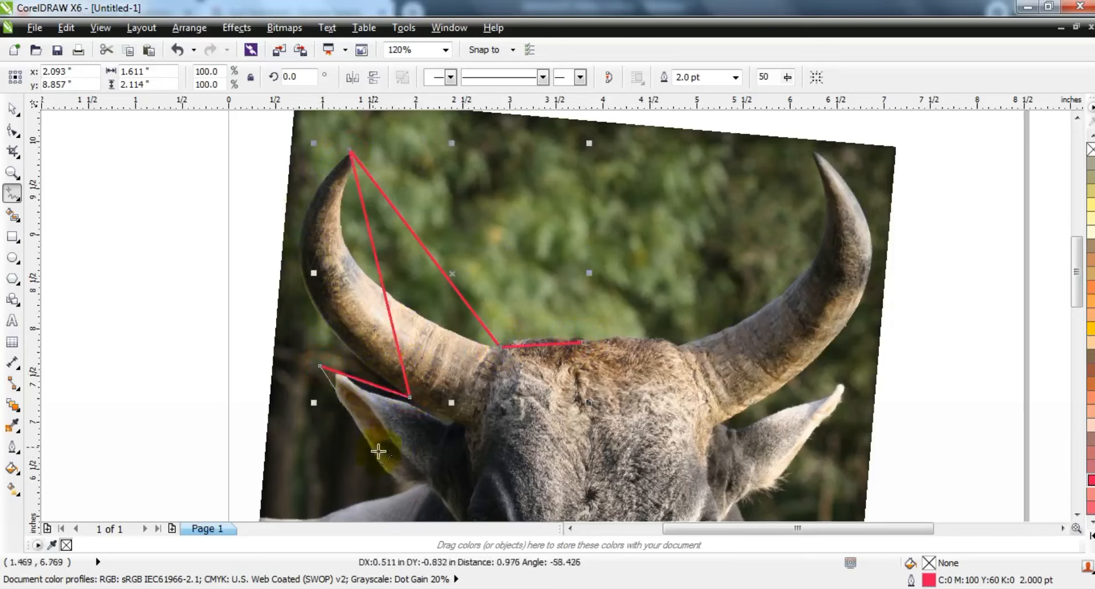
left_click(433, 486)
Step: Continue the red outline with straight segments from the base of the left ear down the neck to the chest
key("F3")
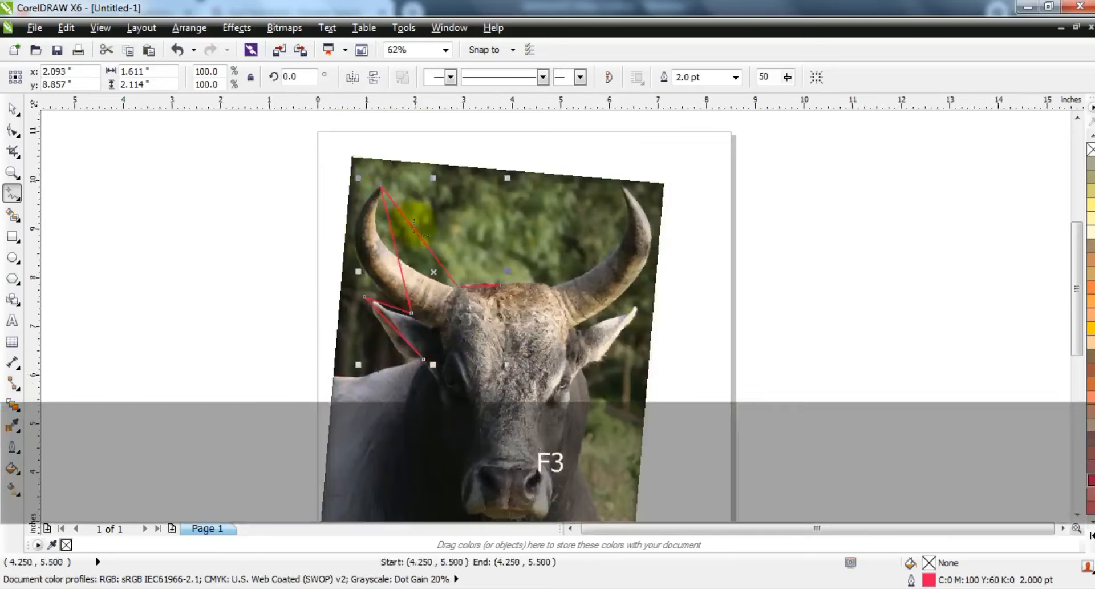
left_click(12, 172)
mouse_move(346, 323)
left_mouse_down()
mouse_move(660, 525)
mouse_move(662, 569)
left_mouse_up()
left_click(12, 193)
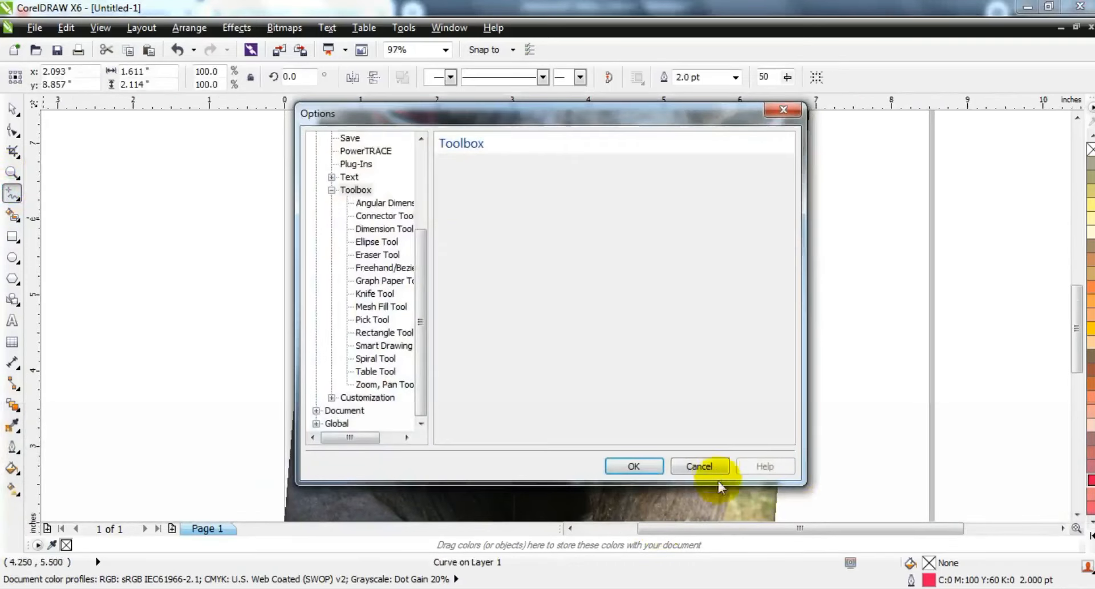
left_click(709, 466)
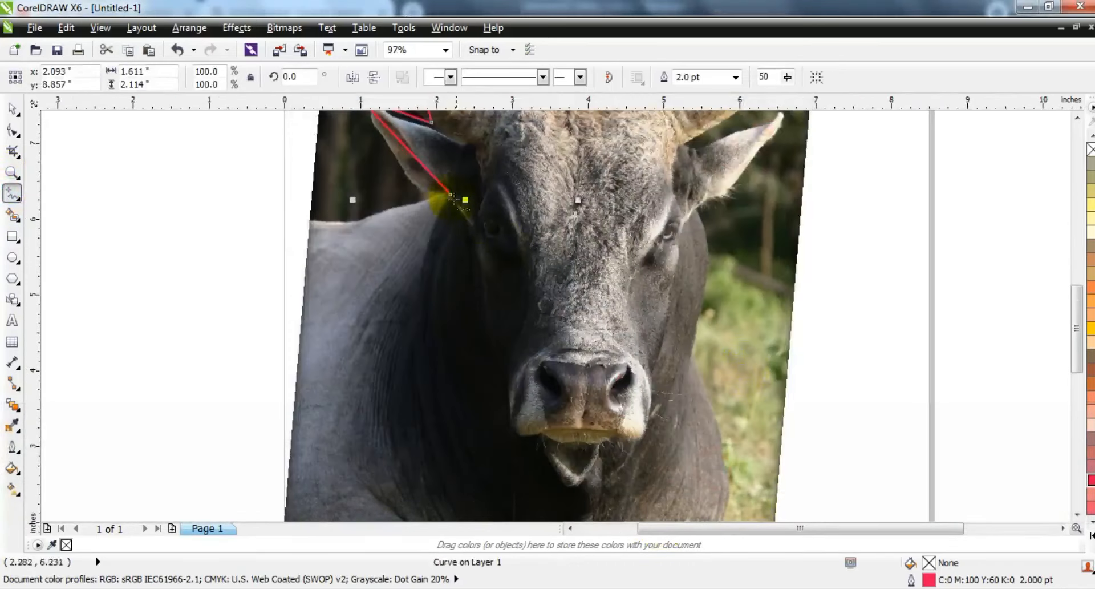
left_click(451, 197)
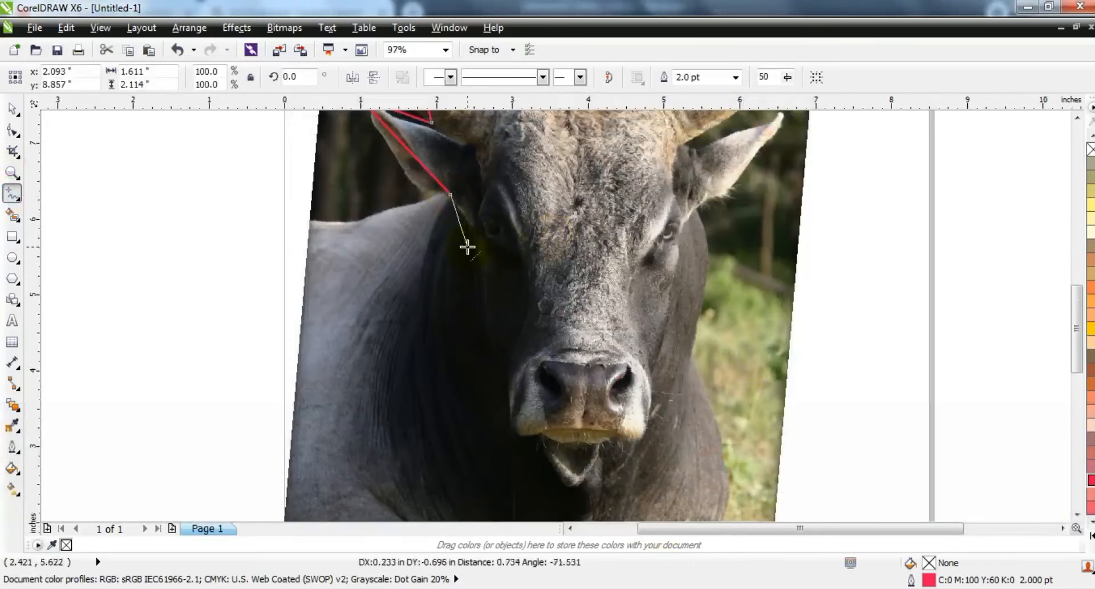
left_click(481, 273)
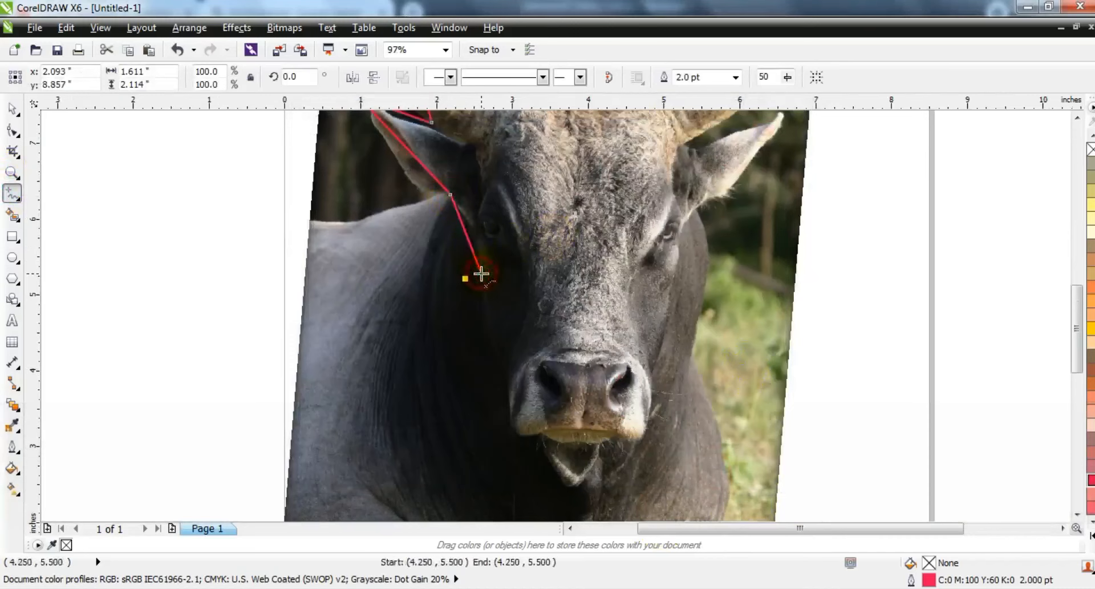
double_click(427, 462)
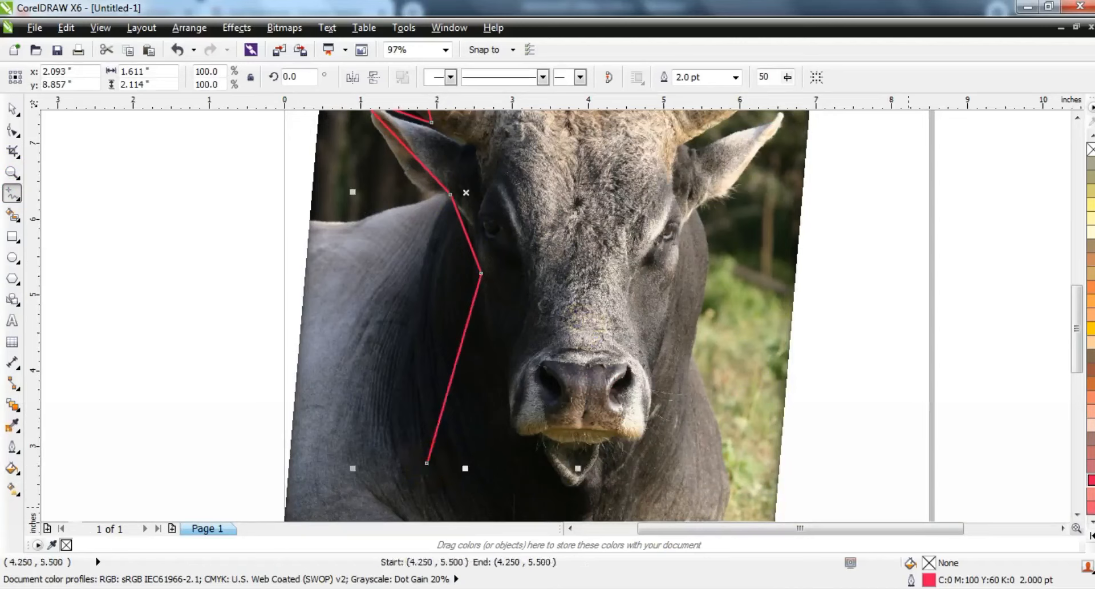
Step: Extend the outline from the neck with a zigzag notch ending at the centre of the lower chest
left_click(1076, 515)
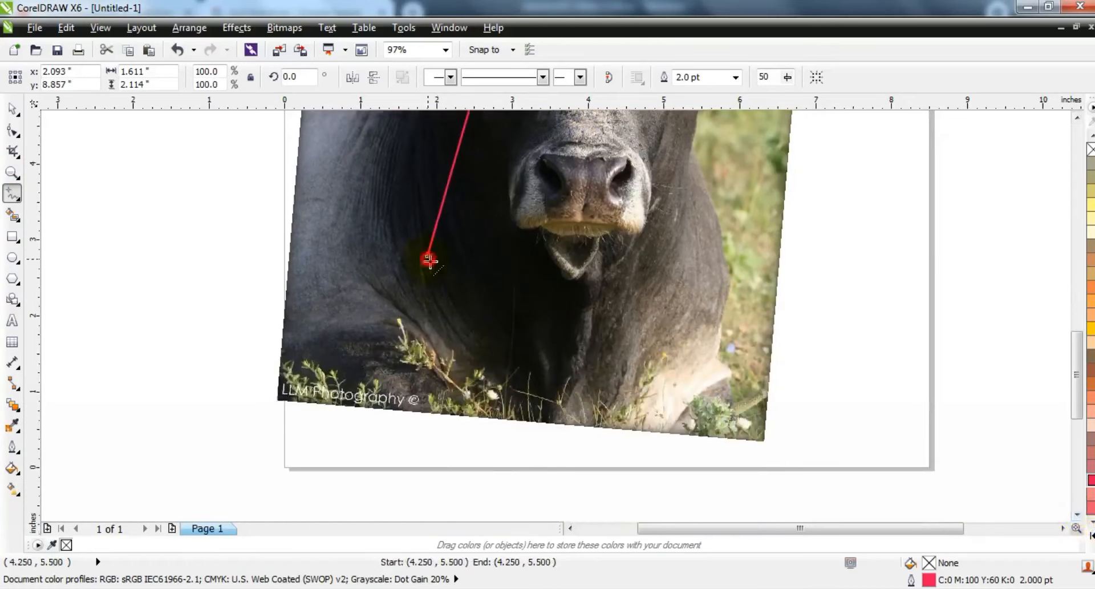
left_click(507, 333)
left_click(499, 299)
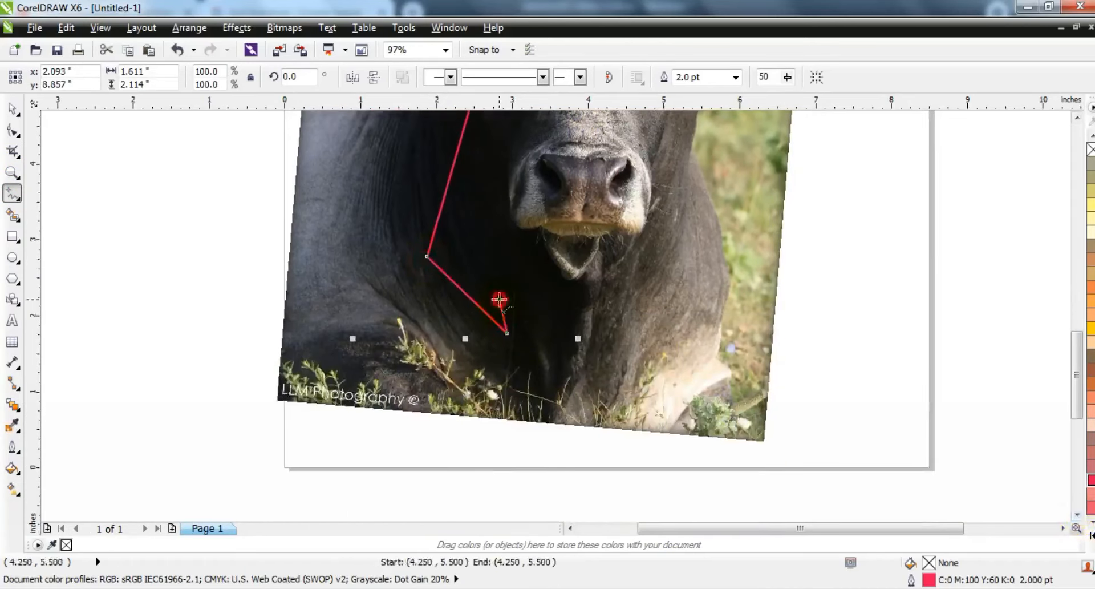
double_click(566, 371)
Step: Thicken the half-head outline to 4.0 pt
key("shift+F2")
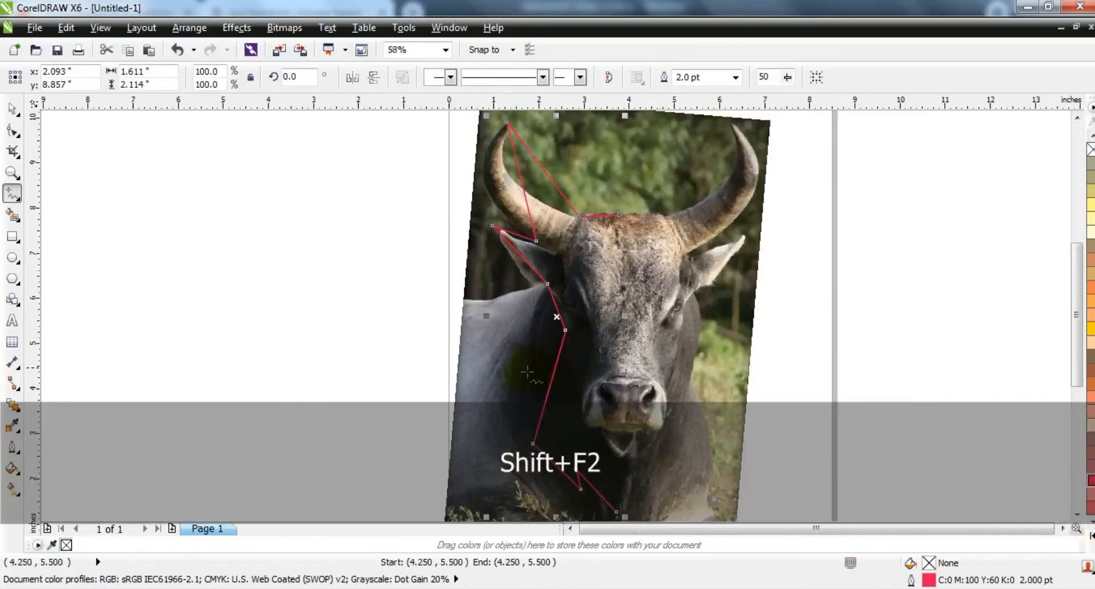
left_click(735, 77)
left_click(706, 171)
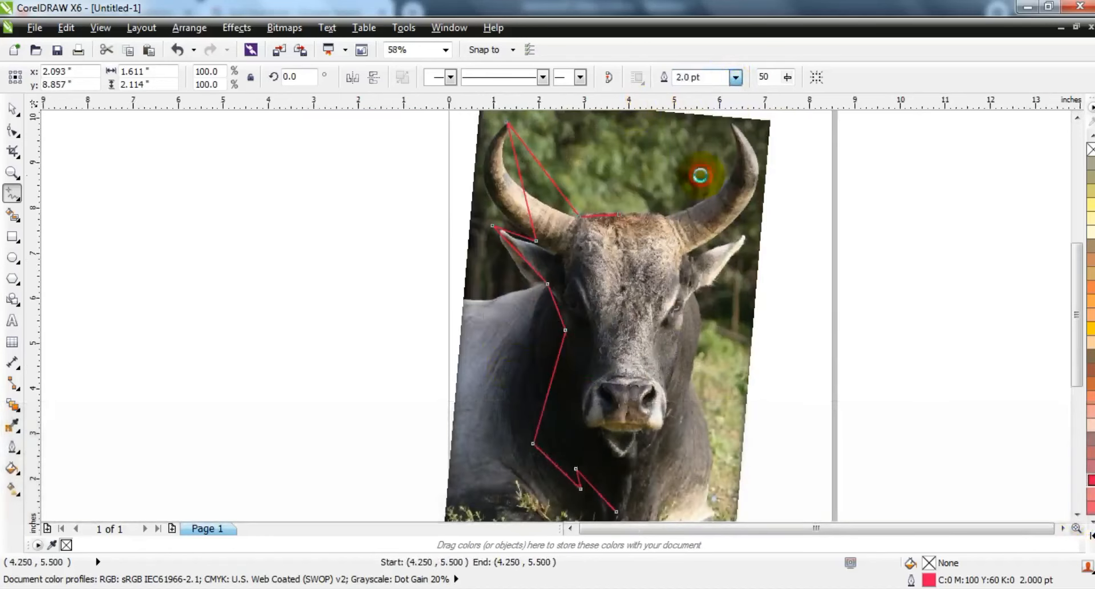
Step: Select all nodes of the half-head outline and convert its straight segments to curves
left_click(12, 131)
scroll(709, 476, "down", 1)
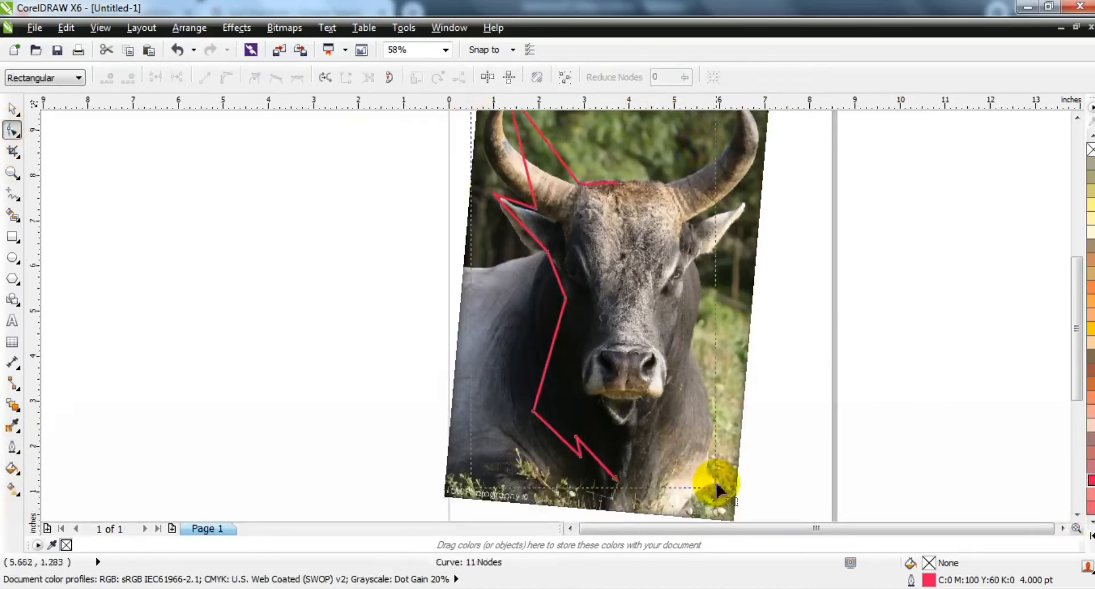
key("shift+F2")
left_click(226, 76)
Step: Bend the outline segments to follow both edges of the left horn and arch the crown segment
left_click(13, 172)
left_click_drag(444, 283, 691, 114)
left_click(13, 132)
left_click_drag(454, 312, 386, 315)
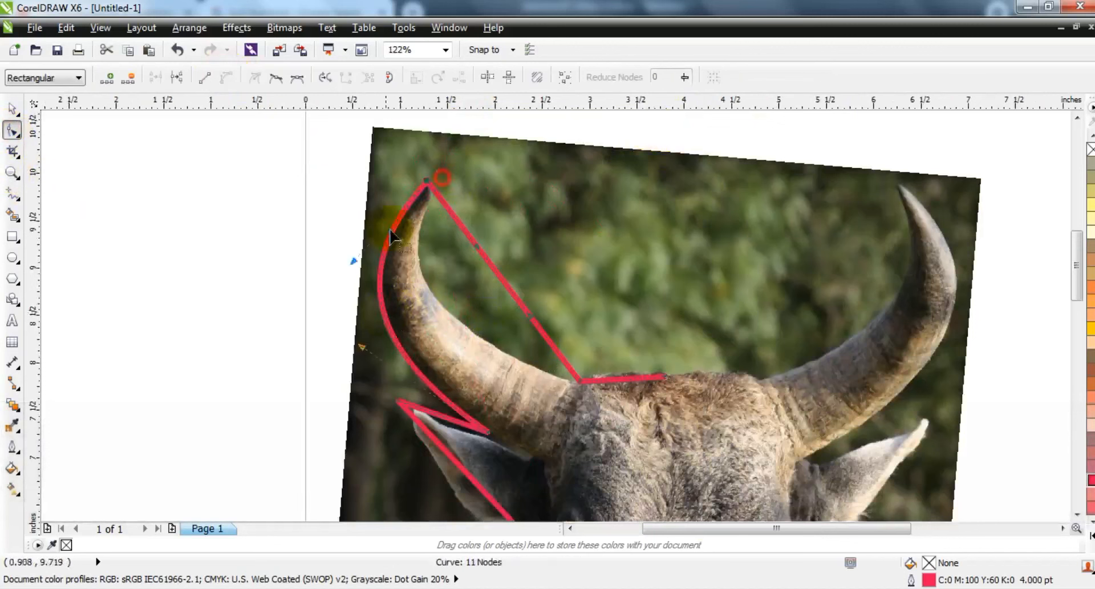
left_click_drag(482, 244, 443, 365)
left_click_drag(388, 306, 390, 305)
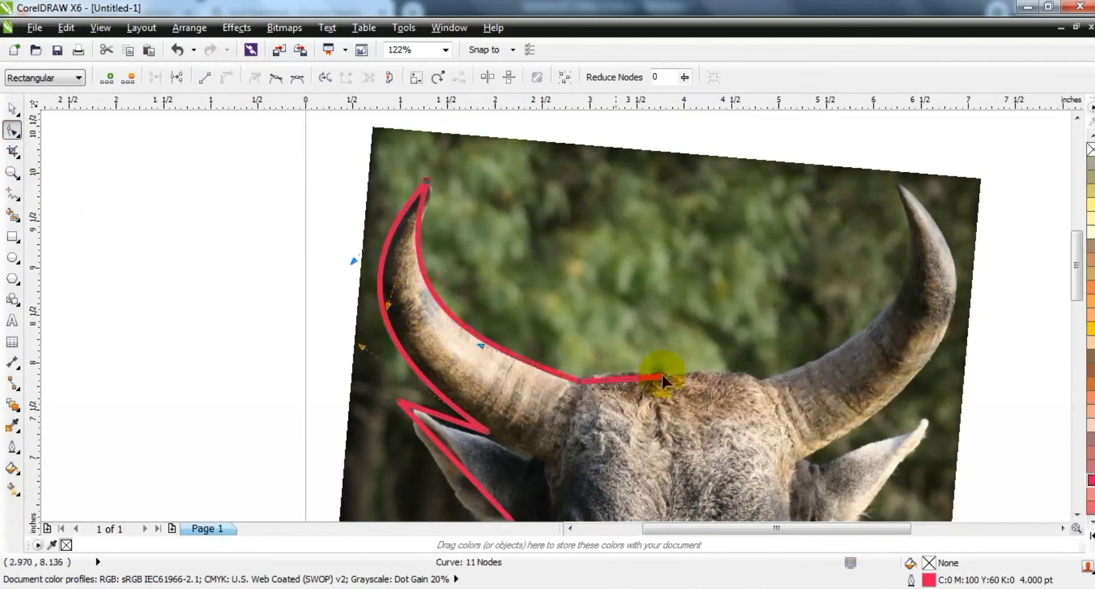
left_click_drag(609, 378, 612, 365)
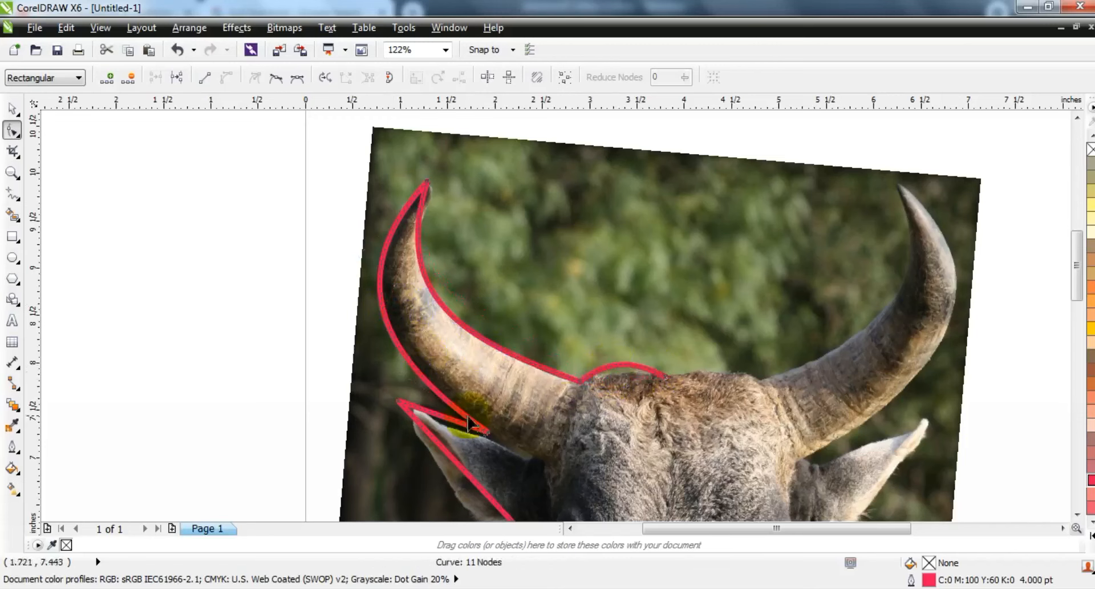
Step: Curve the segments along the upper and lower edges of the left ear and bow the cheek segment slightly
left_click(1077, 514)
left_click_drag(533, 345, 461, 363)
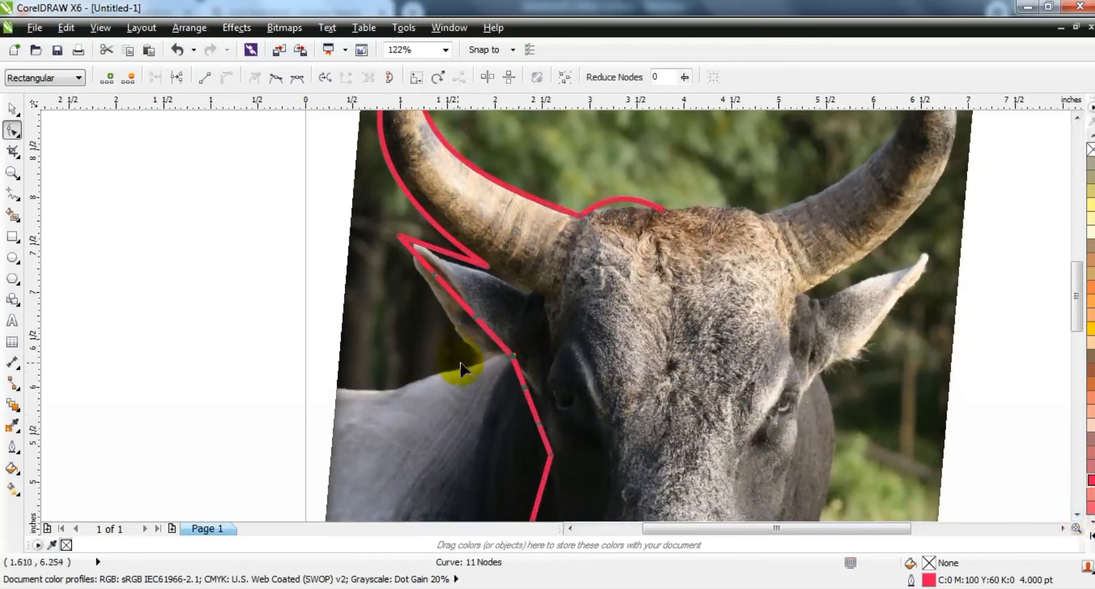
left_click_drag(474, 320, 429, 361)
left_click(499, 262)
mouse_move(459, 270)
left_mouse_down()
mouse_move(429, 241)
mouse_move(454, 269)
left_mouse_up()
left_click_drag(532, 421, 546, 423)
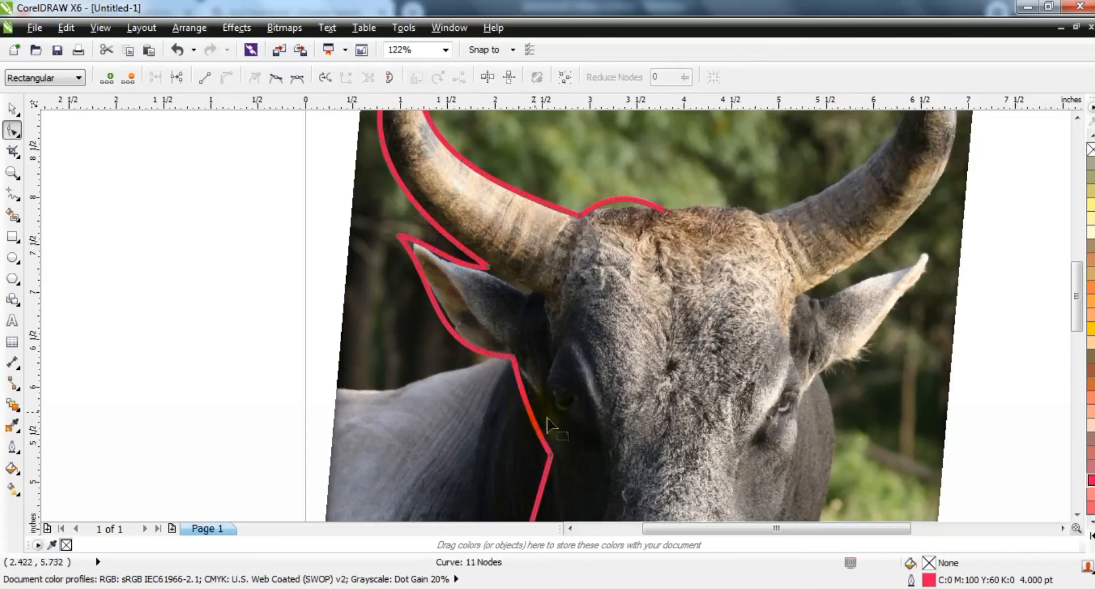
Step: Curve the two lower chest segments of the outline on either side of the notch
left_click(1078, 514)
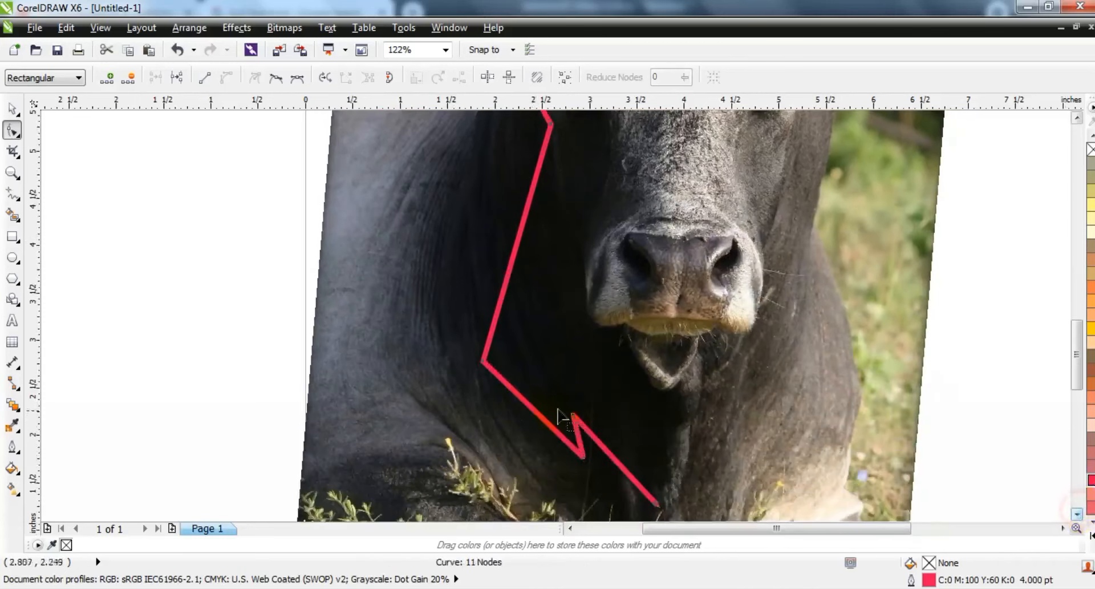
left_click_drag(524, 400, 523, 406)
left_click_drag(611, 453, 606, 459)
Step: Make a horizontally mirrored copy of the half-head outline on the right side of the bull's face
left_click(12, 109)
key("shift+F2")
left_click_drag(481, 312, 623, 322)
right_click(624, 323)
Step: Combine the two half outlines and join their end nodes at the crown and the lower chest into one curve
left_click(568, 336, "shift")
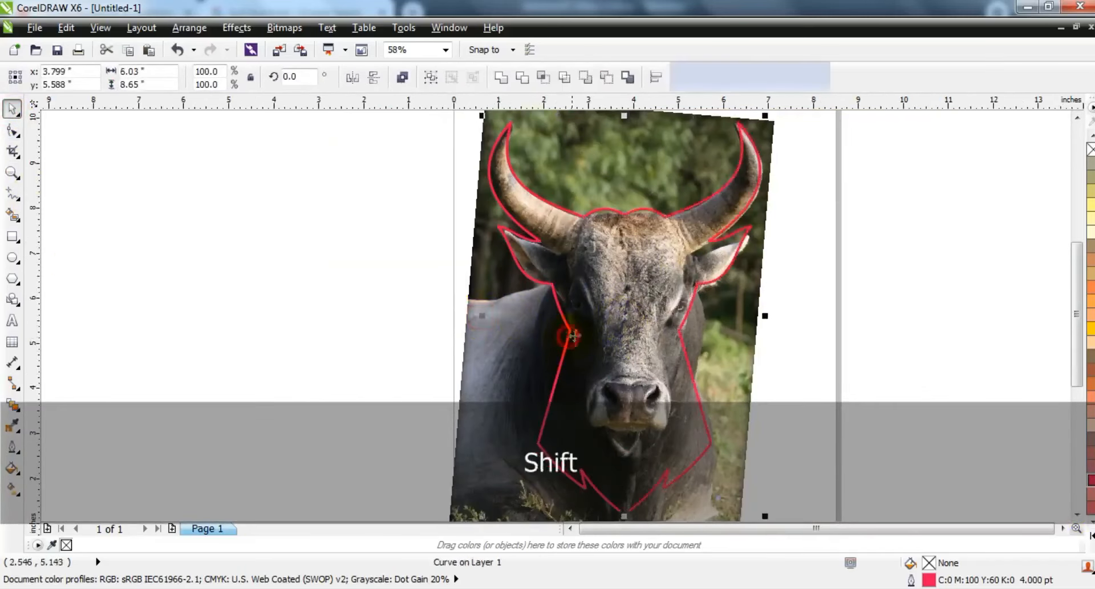
left_click(402, 78)
left_click(12, 131)
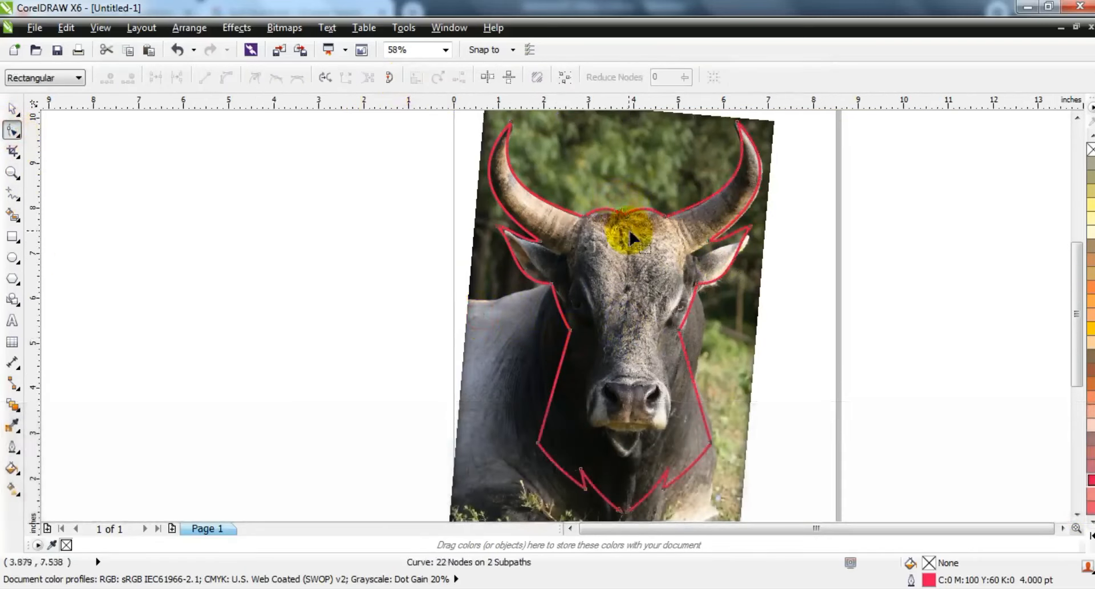
left_click(154, 77)
left_click_drag(621, 512, 715, 536)
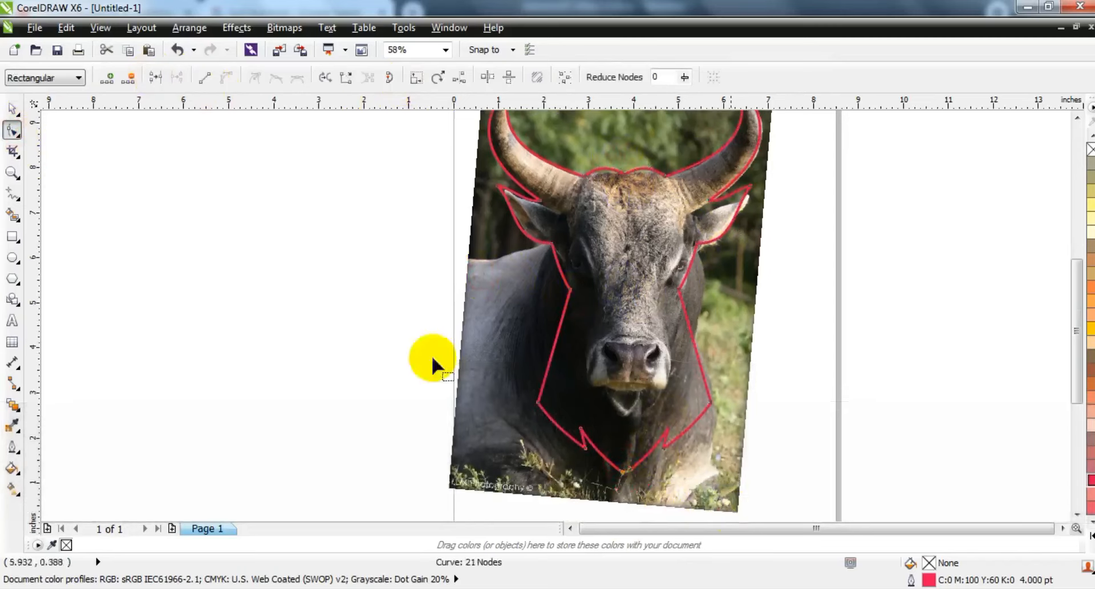
left_click(160, 77)
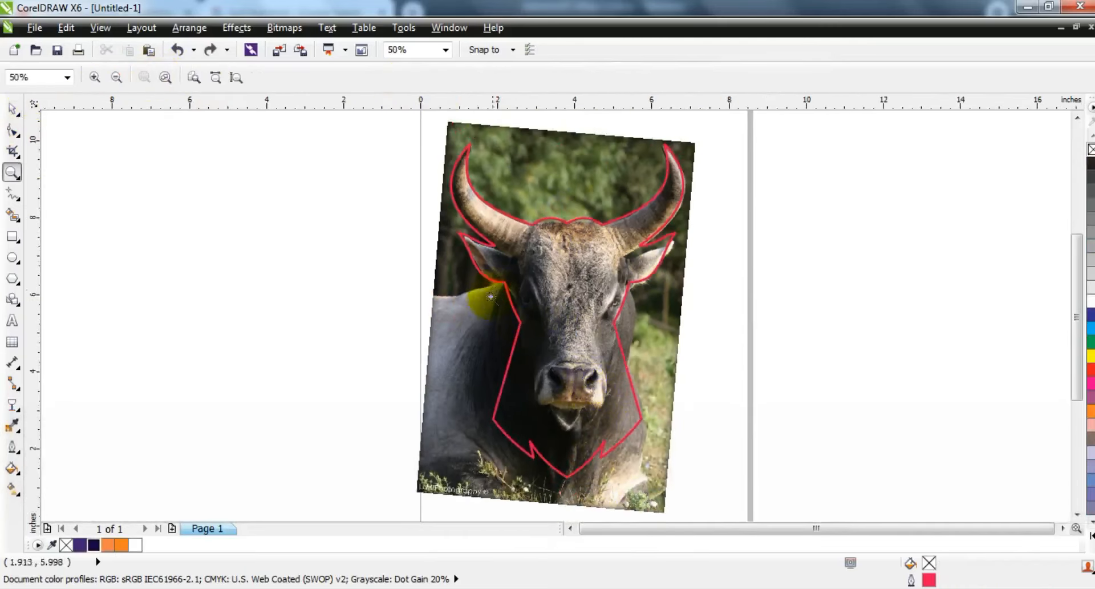
Step: Draw straight 2.0 pt segments from the left horn's tip to its base, then down and across to the centre of the forehead
left_click_drag(418, 144, 708, 292)
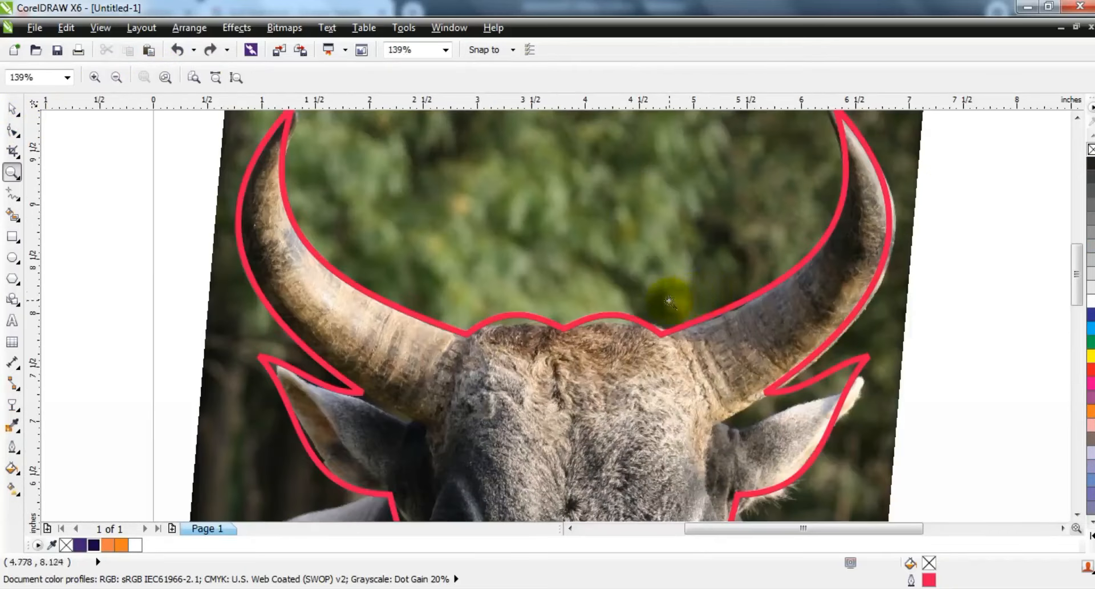
left_click(12, 194)
left_click(446, 335)
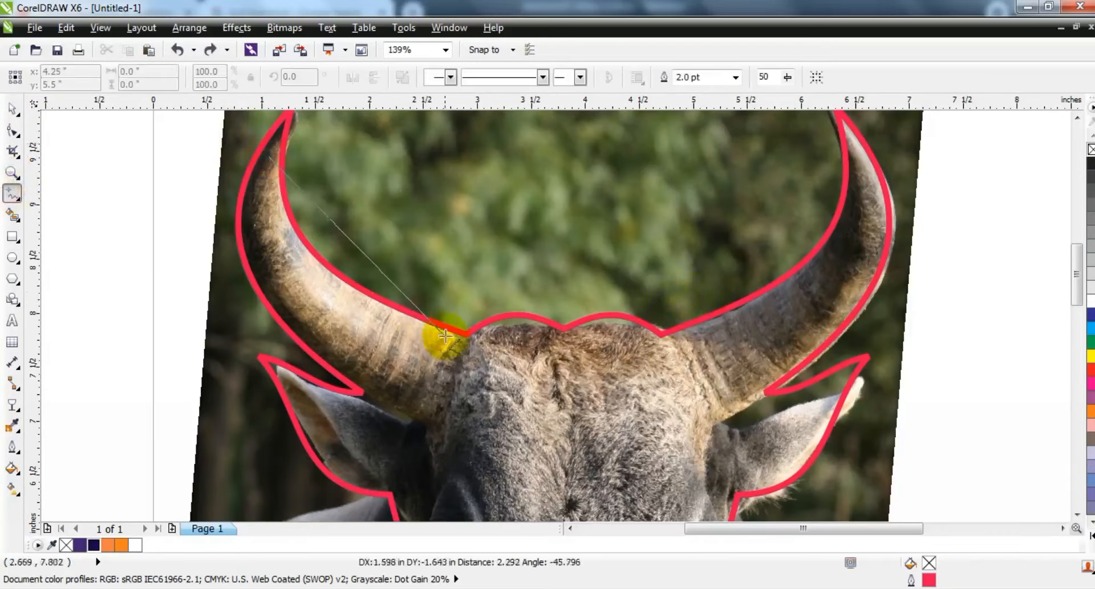
left_click(456, 345)
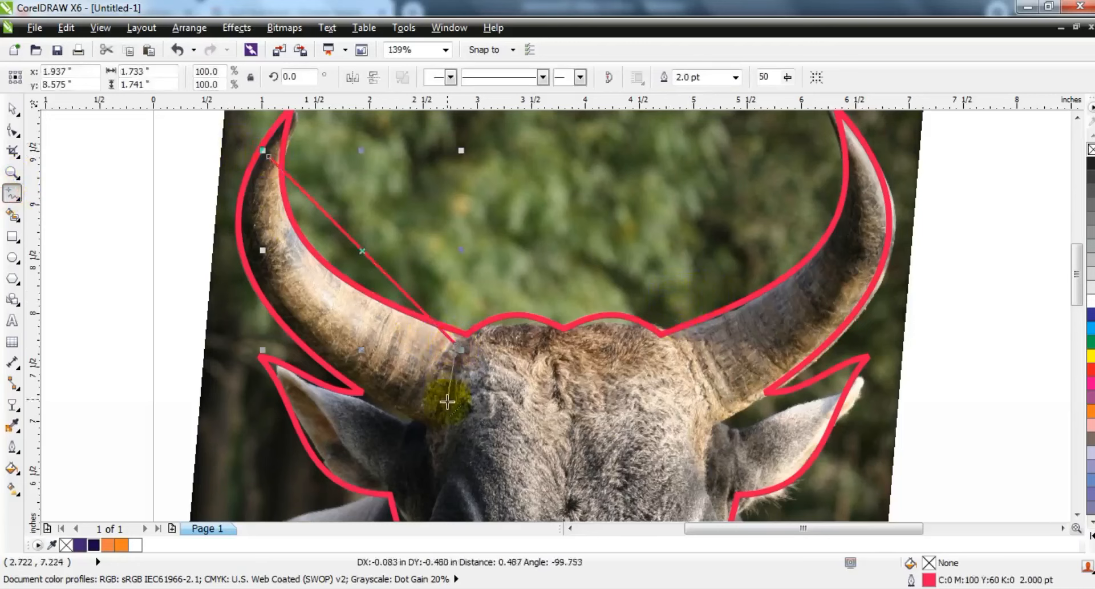
left_click(447, 410)
left_click(563, 343)
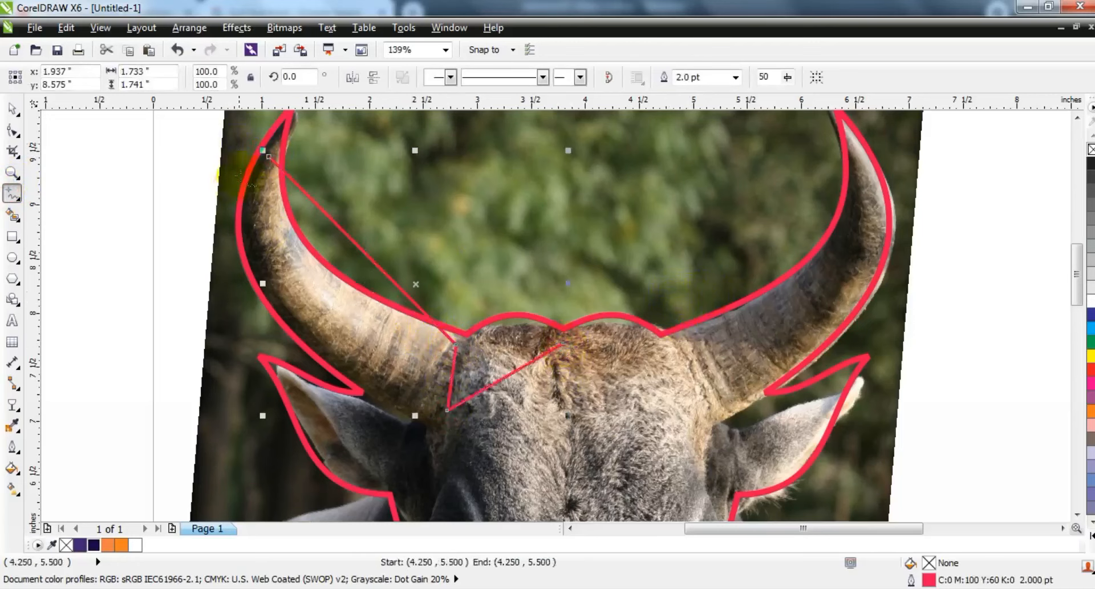
Step: Continue the straight-segment line from the left horn's tip to its lower base, down past the eye and back up to the brow
left_click(426, 421)
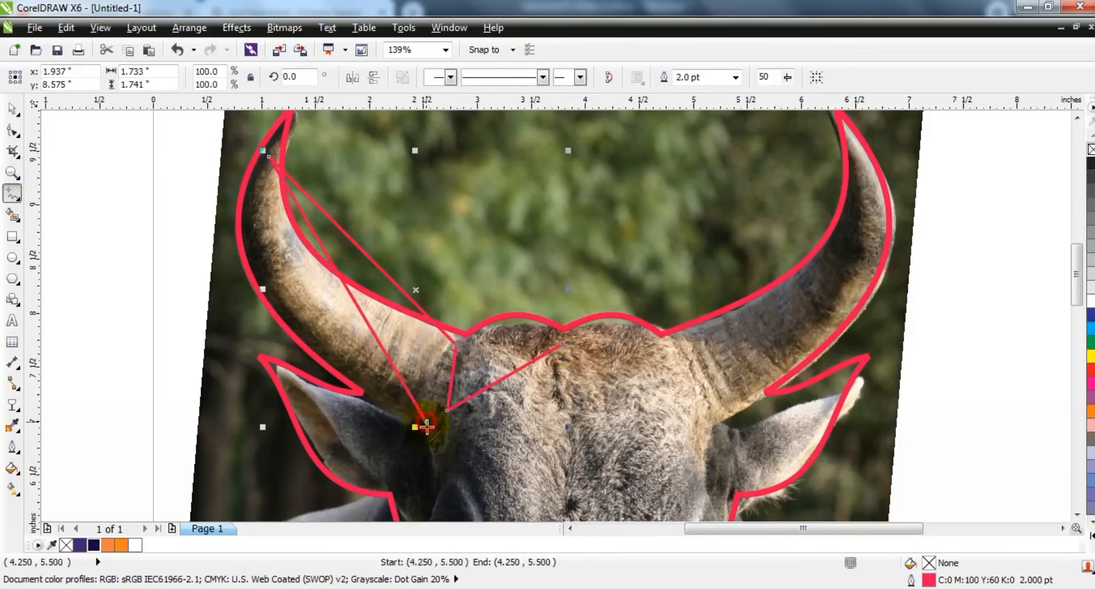
left_click(431, 490)
scroll(462, 480, "down", 2)
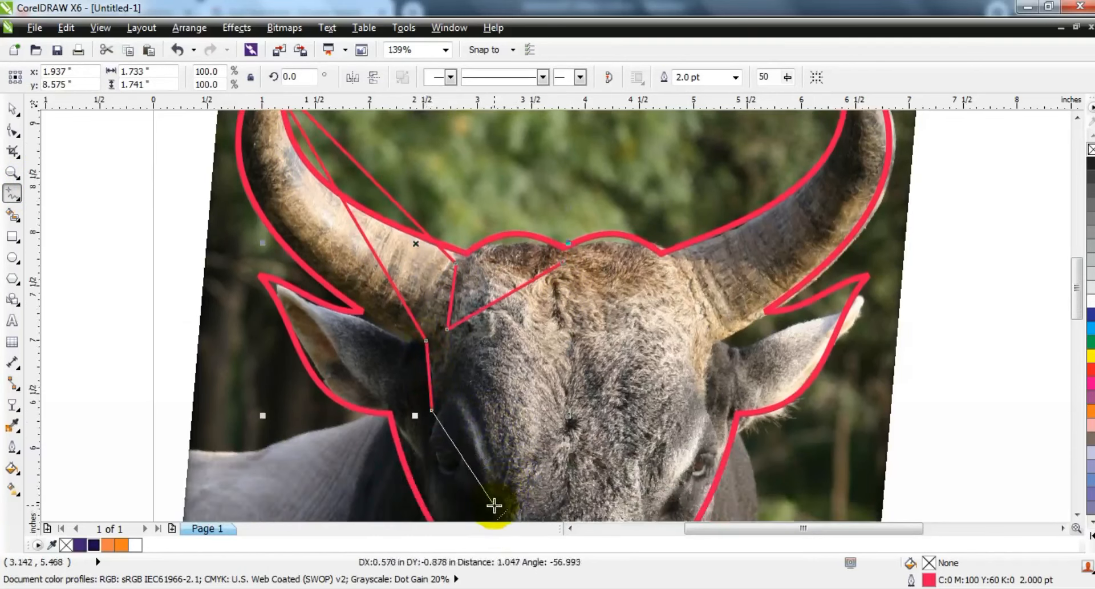
left_click(493, 500)
left_click(442, 395)
left_click(461, 342)
Step: Extend the straight-segment line from the brow down the nose and around the muzzle's left side to its lower centre
scroll(508, 507, "down", 1)
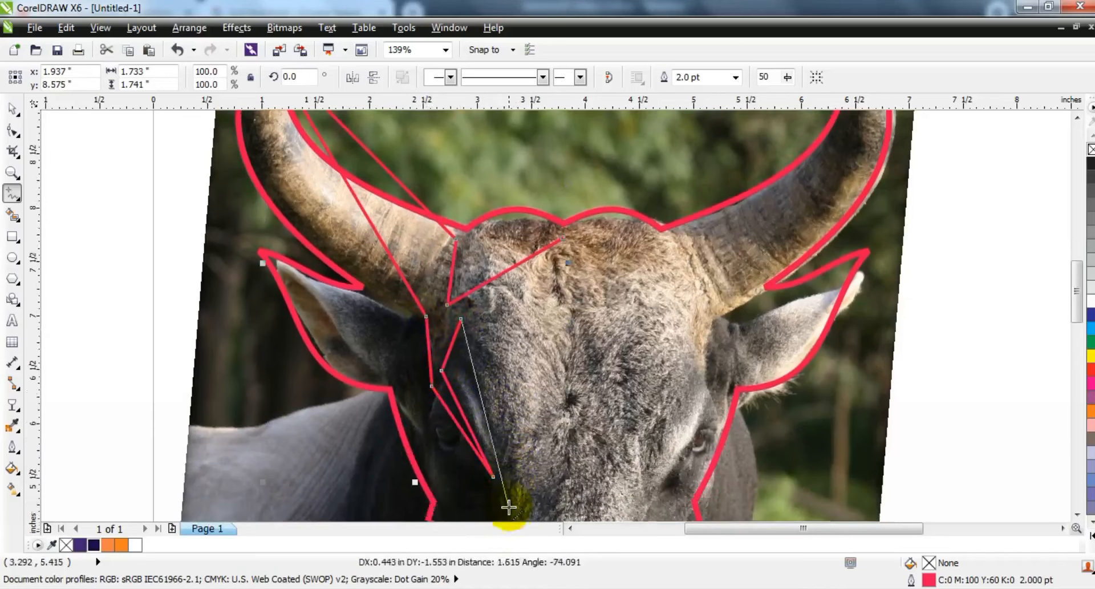
left_click(507, 501)
key("F3")
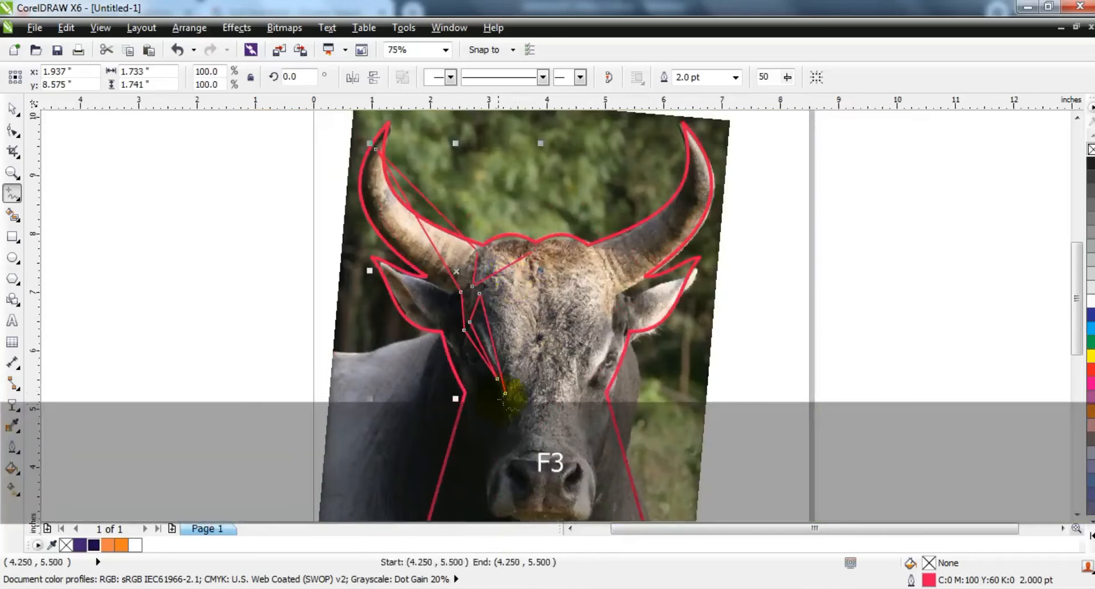
left_click(505, 394)
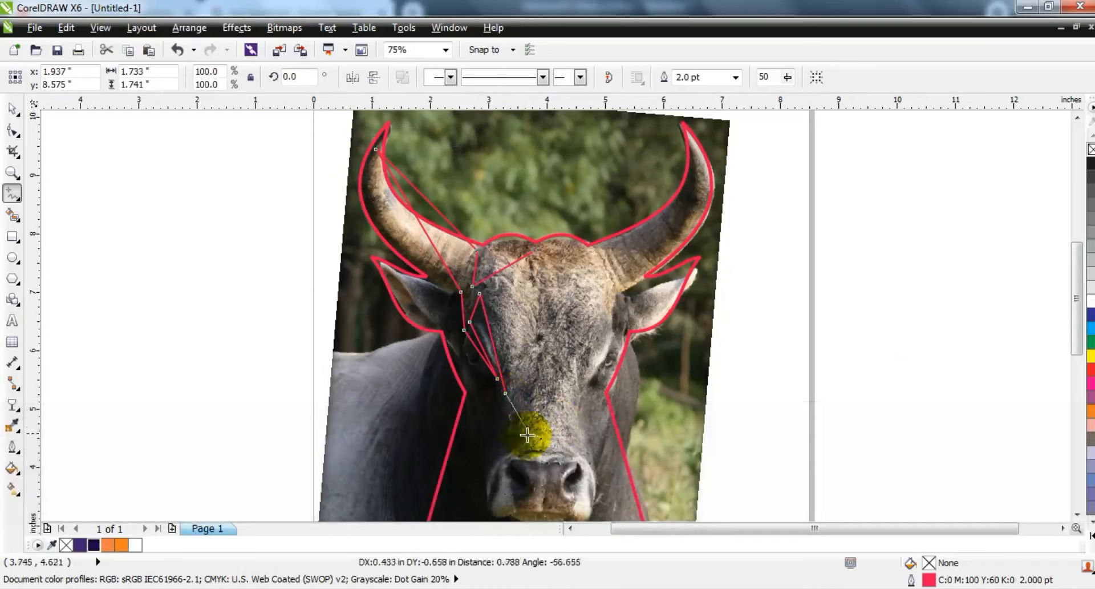
left_click(520, 442)
left_click(488, 500)
scroll(501, 491, "down", 2)
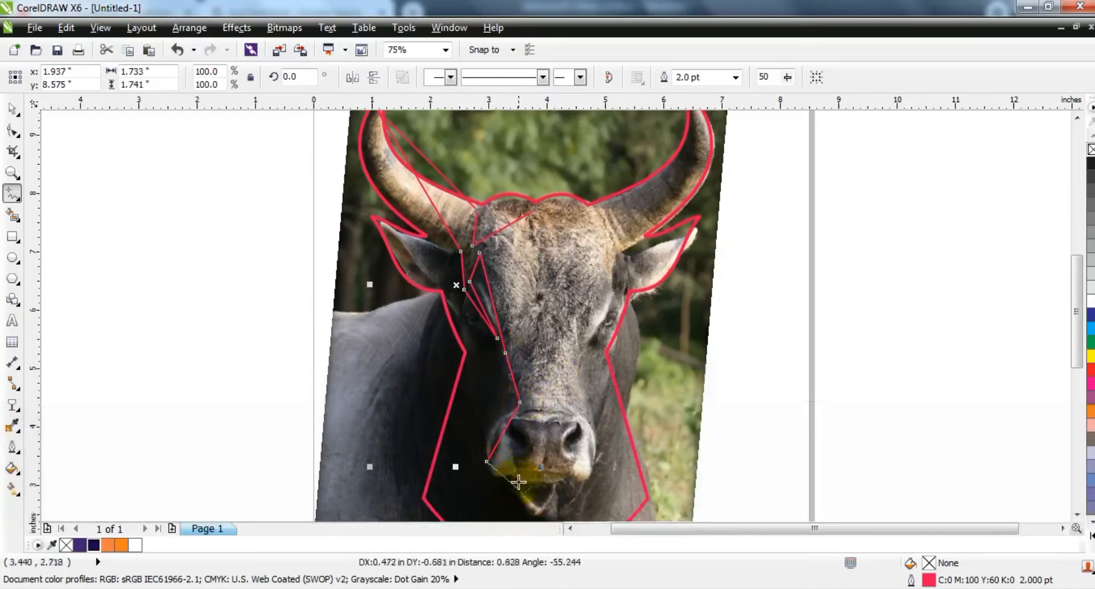
double_click(540, 469)
left_click(13, 130)
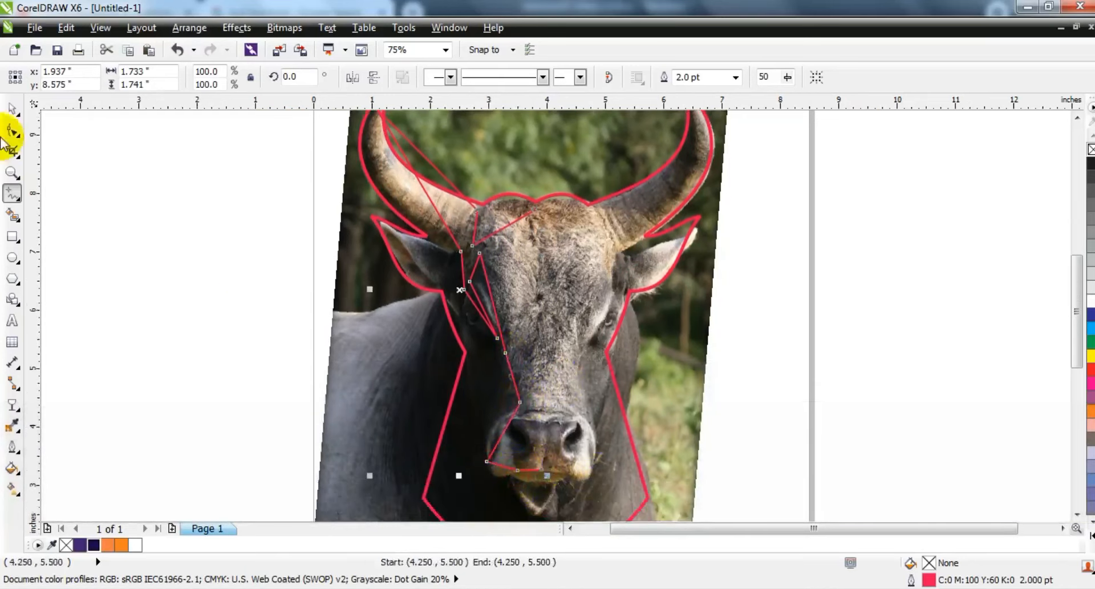
Step: Apply a Uniform transparency of 51 to the bull photo
left_click(655, 435)
left_click(12, 405)
left_click(76, 77)
left_click(66, 102)
left_click(254, 78)
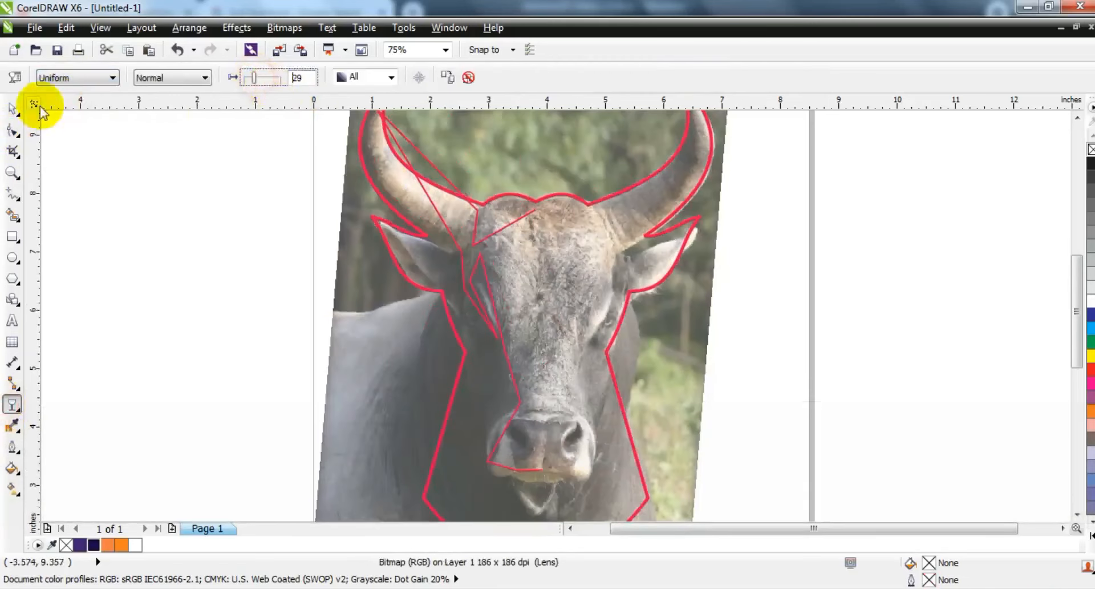
left_click(262, 78)
Step: Bend the inner line's two long segments into curves that follow the left horn's lower and upper edges
left_click(440, 225)
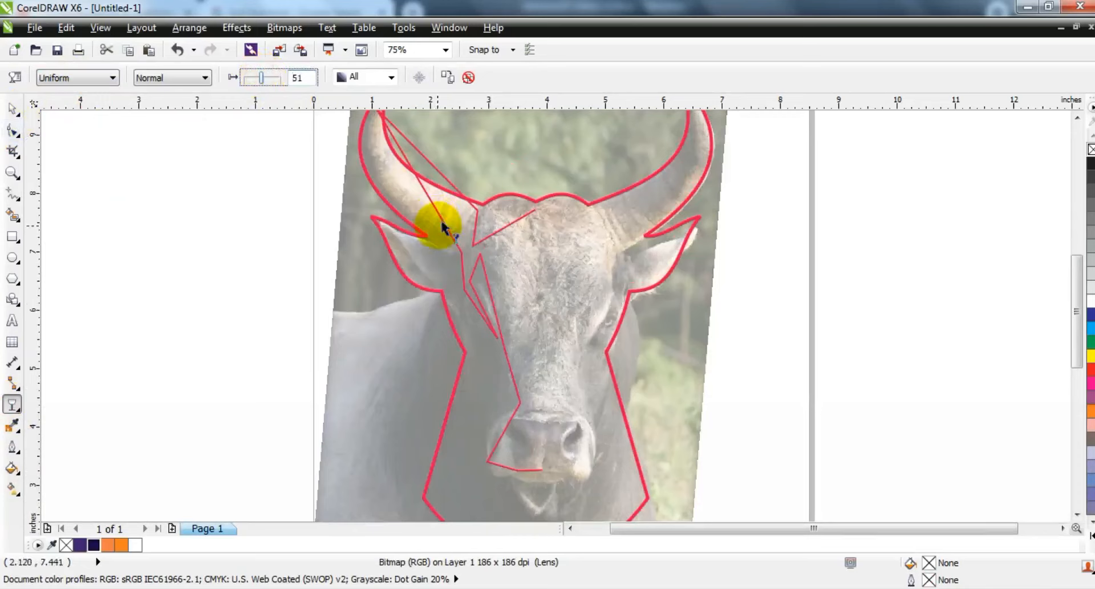
key("F3")
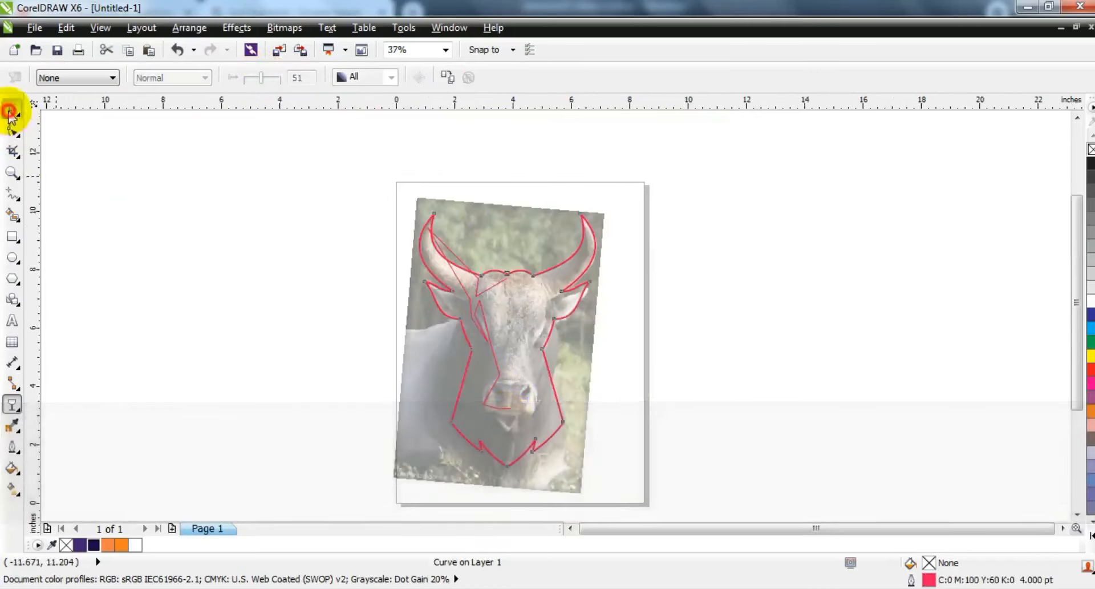
left_click(13, 108)
left_click(453, 251)
left_click(12, 130)
left_click_drag(286, 176, 633, 418)
key("shift+F2")
left_click(12, 173)
left_click(631, 158)
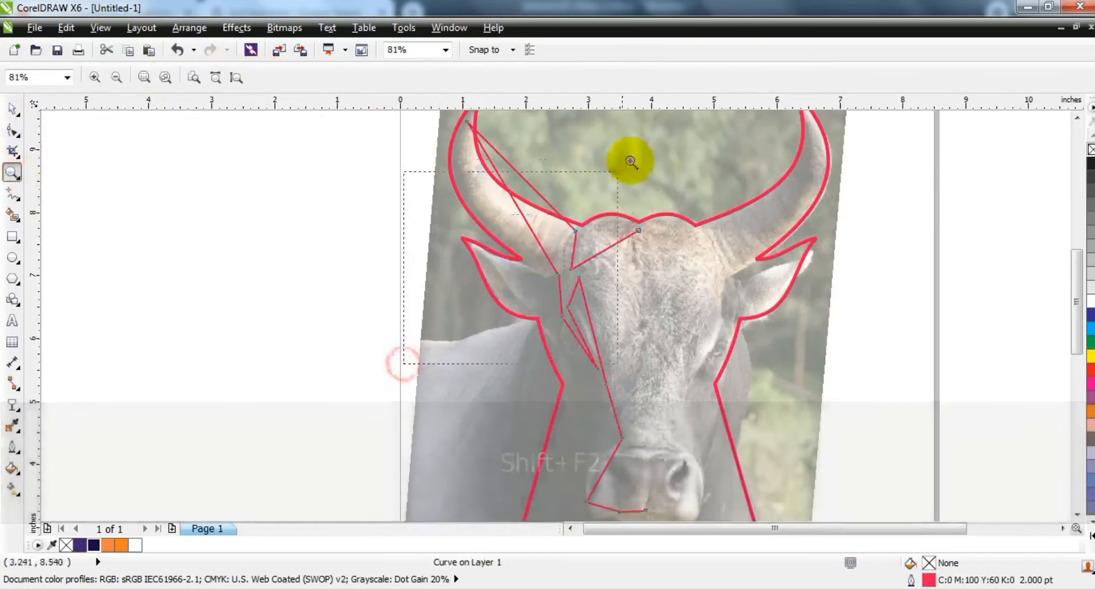
left_click(12, 130)
left_click_drag(530, 305, 459, 294)
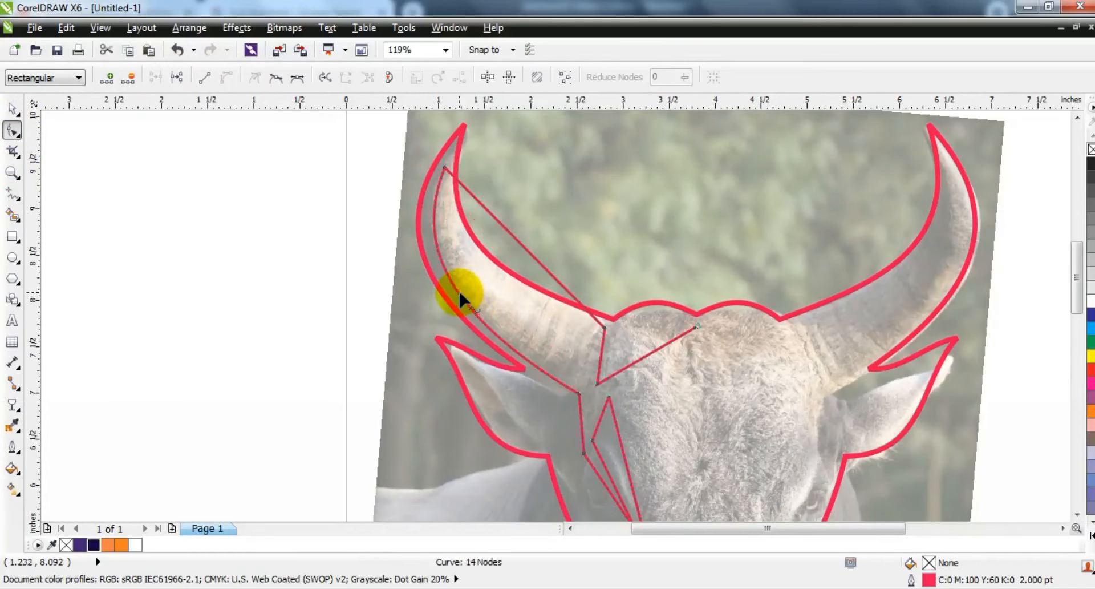
left_click_drag(519, 244, 486, 274)
Step: Curve the horn-base and forehead segments of the inner line, and fine-tune the node and handle of the horn's lower edge
left_click_drag(601, 353, 584, 391)
left_click_drag(623, 359, 637, 306)
left_click_drag(578, 393, 578, 388)
left_click_drag(433, 304, 428, 300)
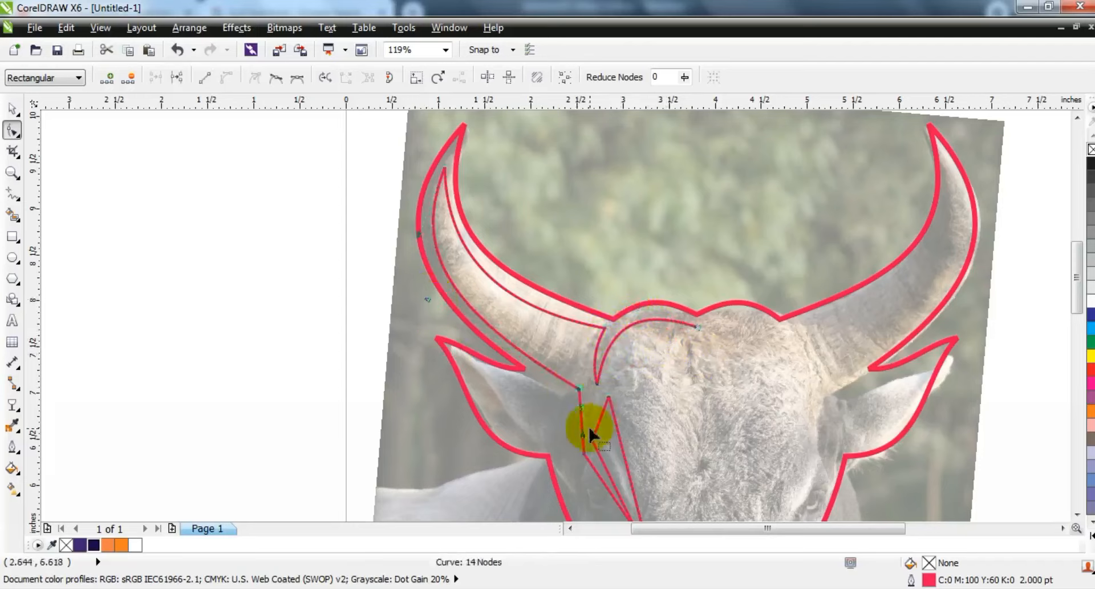
Step: Curve the straight segments of the inner line around the left brow and eye
left_click(582, 418)
left_click_drag(582, 427, 611, 469)
left_click(624, 452)
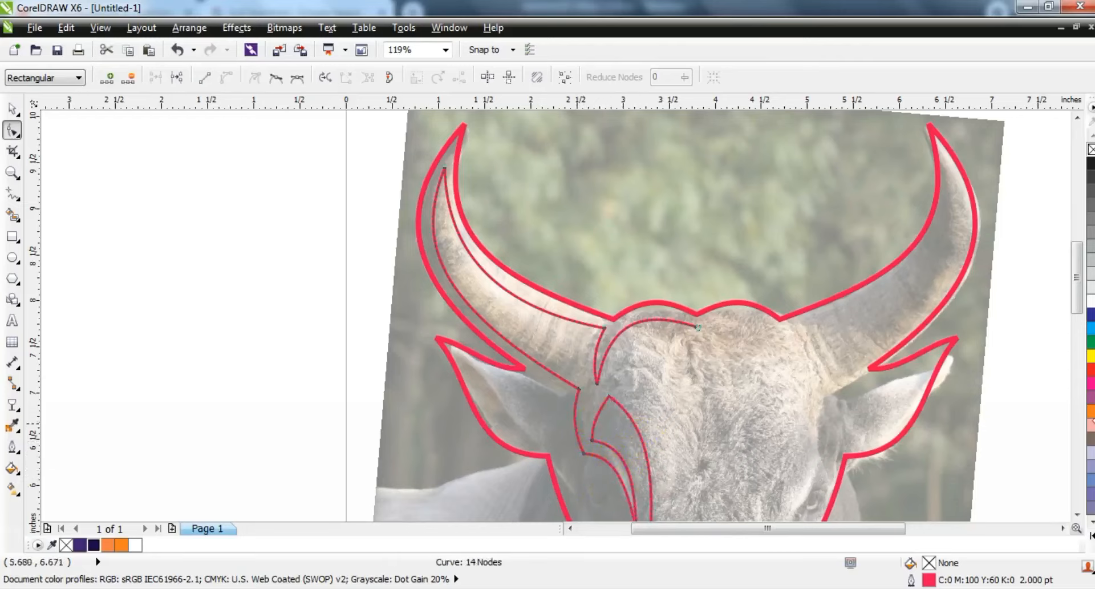
Step: Curve the inner line's segments along the left side of the nose and around the muzzle
left_click(1077, 516)
left_click_drag(664, 399, 661, 393)
key("ctrl+z")
left_click(1077, 516)
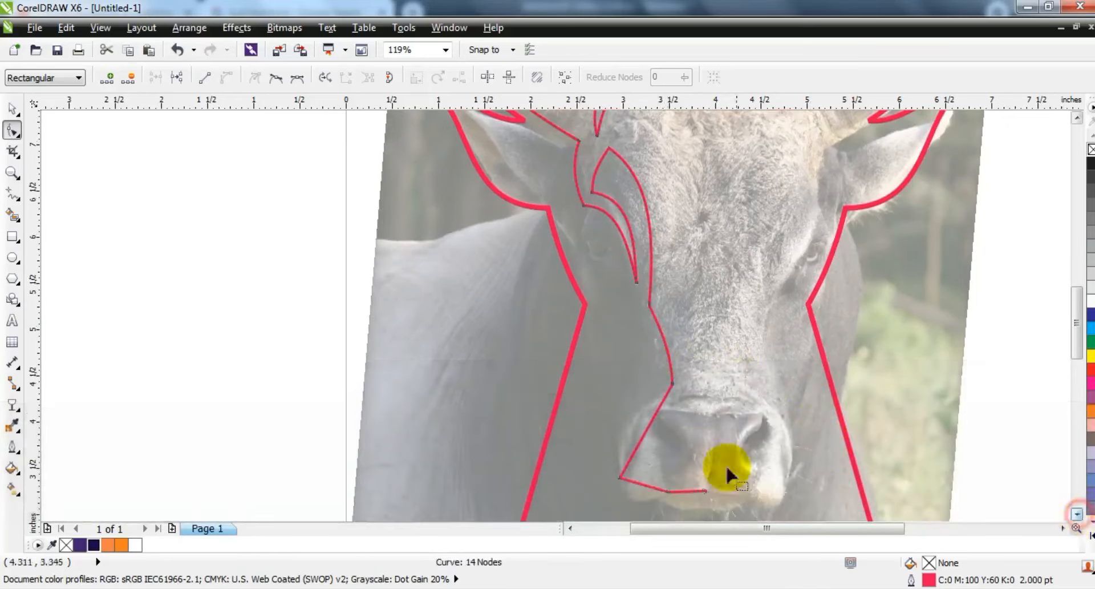
left_click_drag(643, 436, 632, 491)
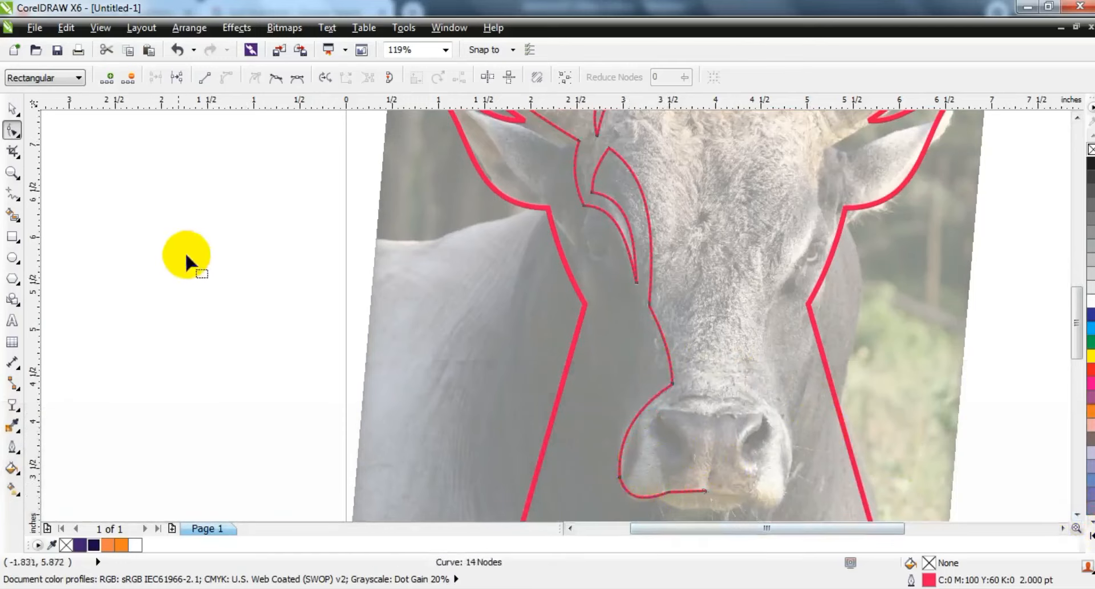
Step: Make a horizontally mirrored copy of the inner half-face line and move it so both halves meet at the face's centre
left_click(19, 110)
key("shift+F2")
left_click_drag(457, 313, 647, 257)
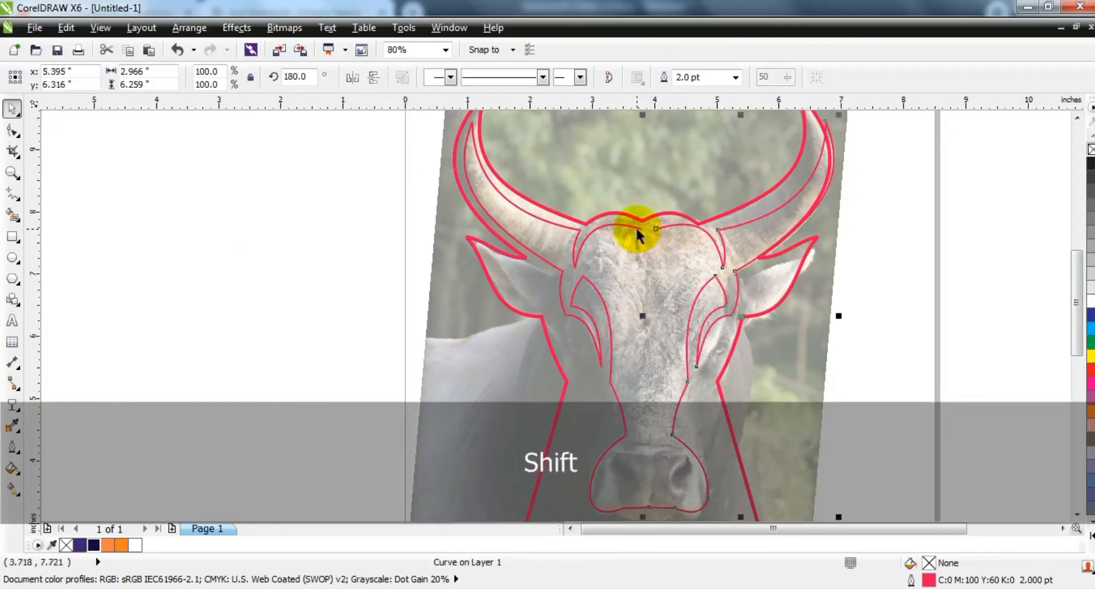
left_click_drag(708, 279, 702, 285)
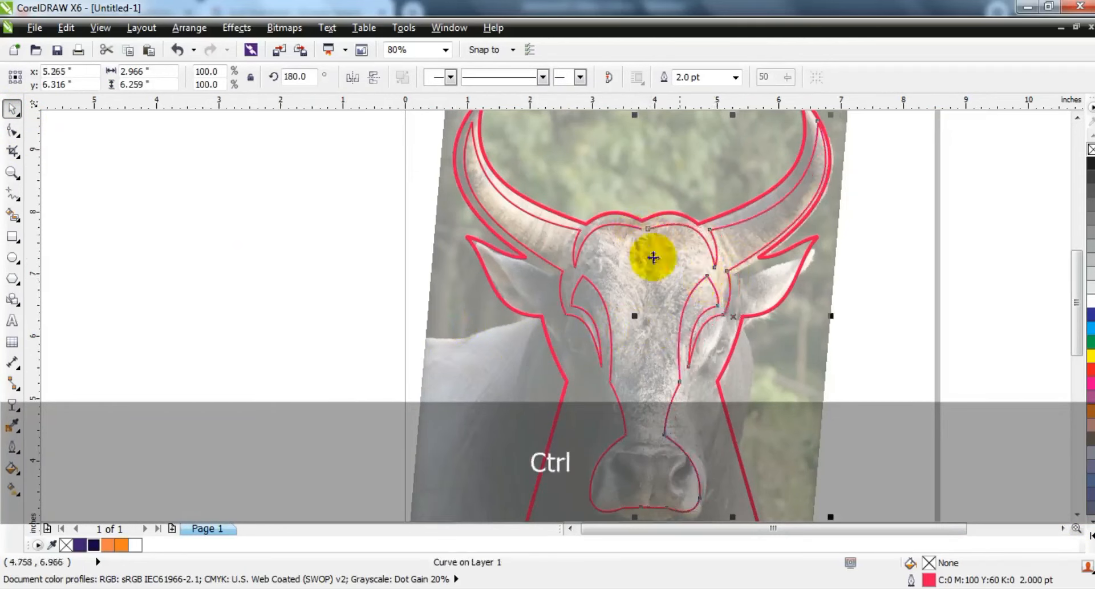
Step: Combine the two inner face halves and join their end nodes at the forehead and below the muzzle
left_click(635, 228, "shift")
left_click(407, 77)
left_click(13, 130)
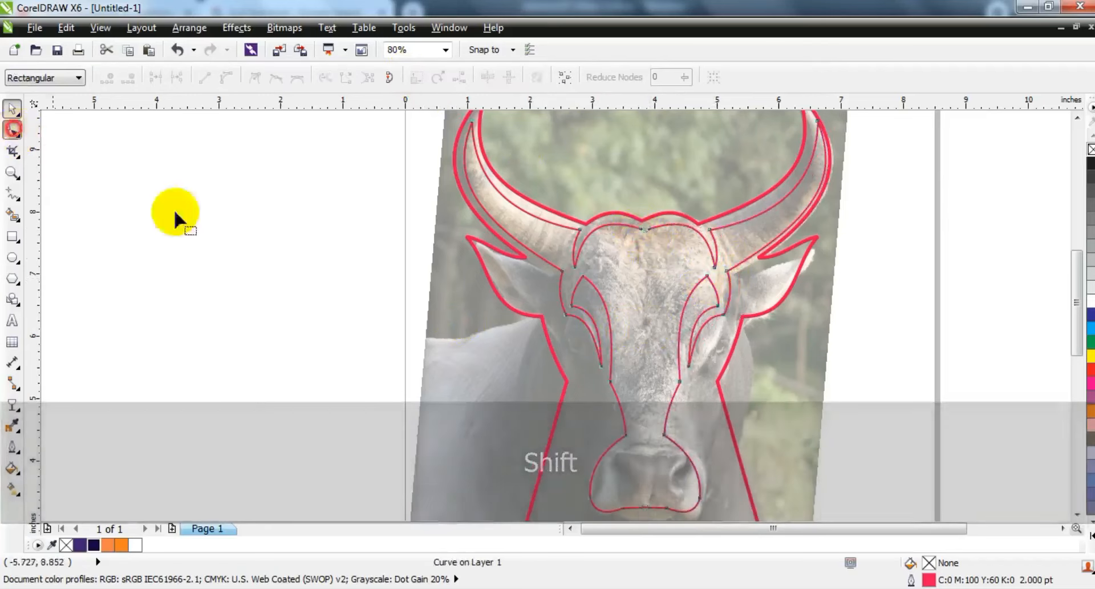
left_click_drag(633, 216, 655, 253)
left_click(157, 76)
left_click_drag(645, 501, 655, 522)
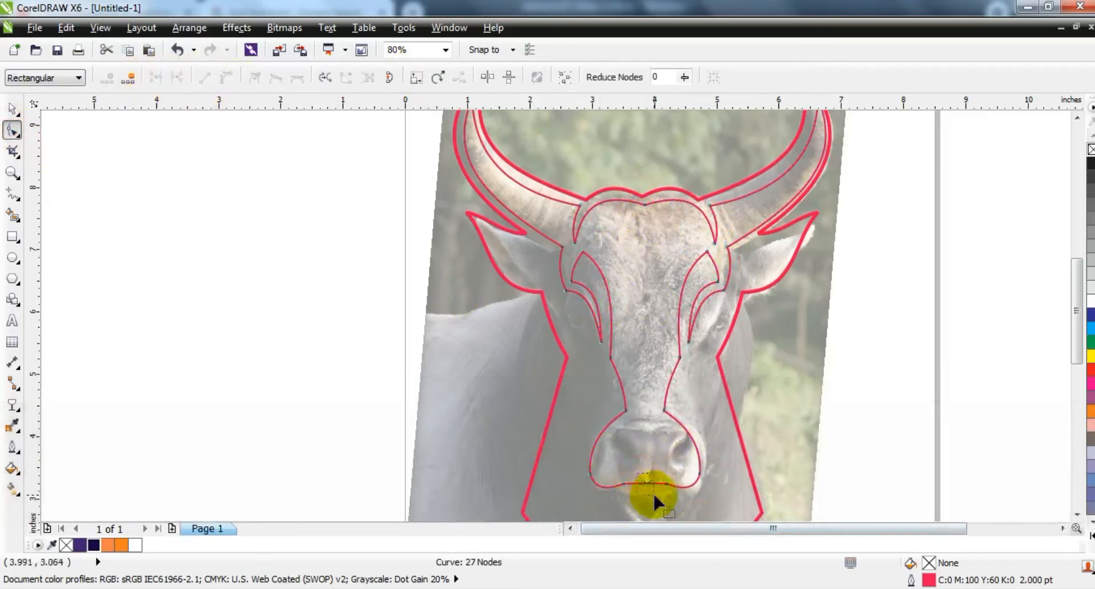
left_click(157, 77)
Step: Centre the joined inner face curve horizontally on the outer head outline
left_click(13, 107)
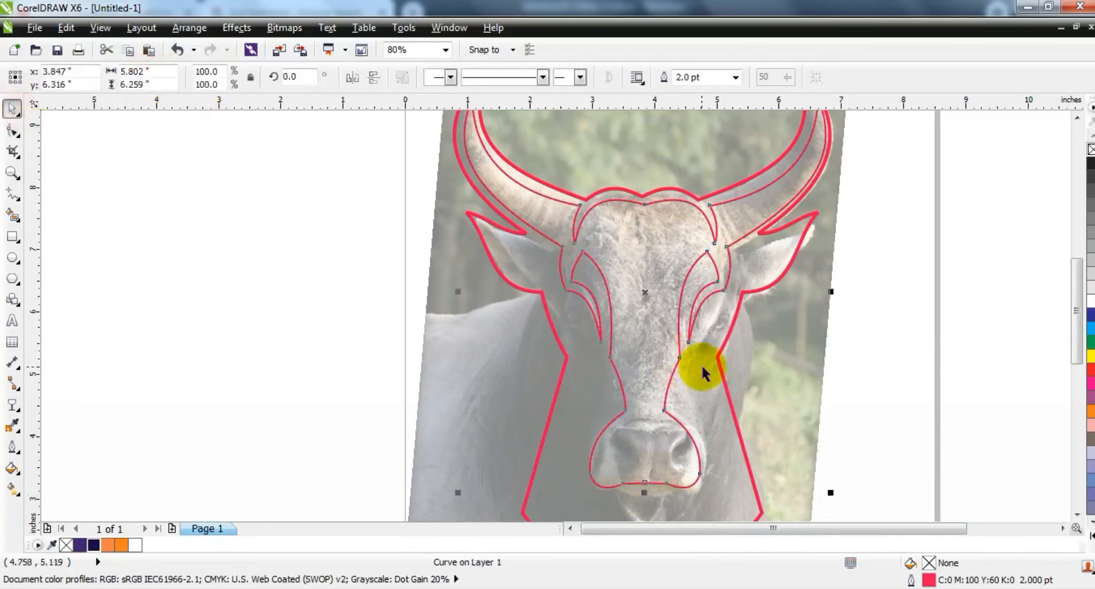
left_click(727, 321, "shift")
key("c")
key("F3")
left_click_drag(715, 458, 738, 465)
Step: Draw a closed four-sided shape with straight 2.0 pt segments on the left cheek, between the eye and the muzzle
left_click_drag(354, 159, 723, 428)
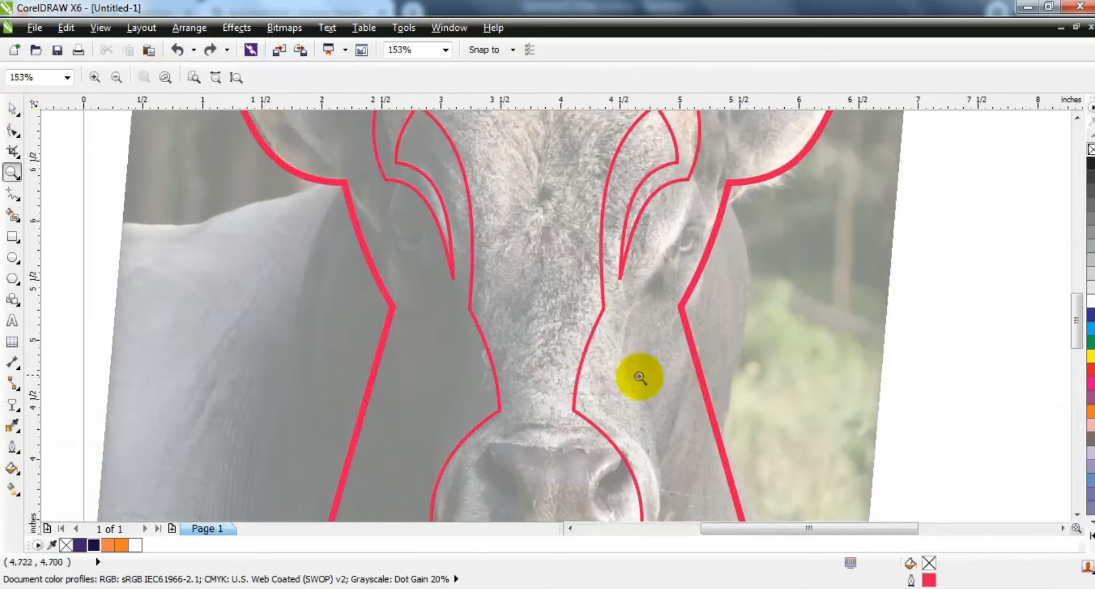
left_click(12, 194)
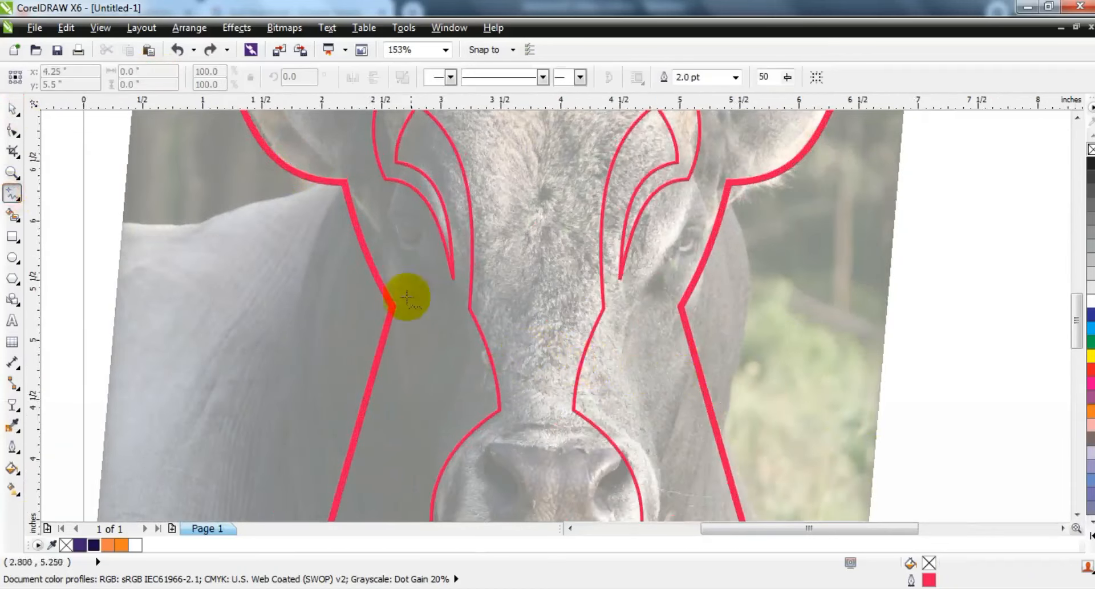
left_click(371, 204)
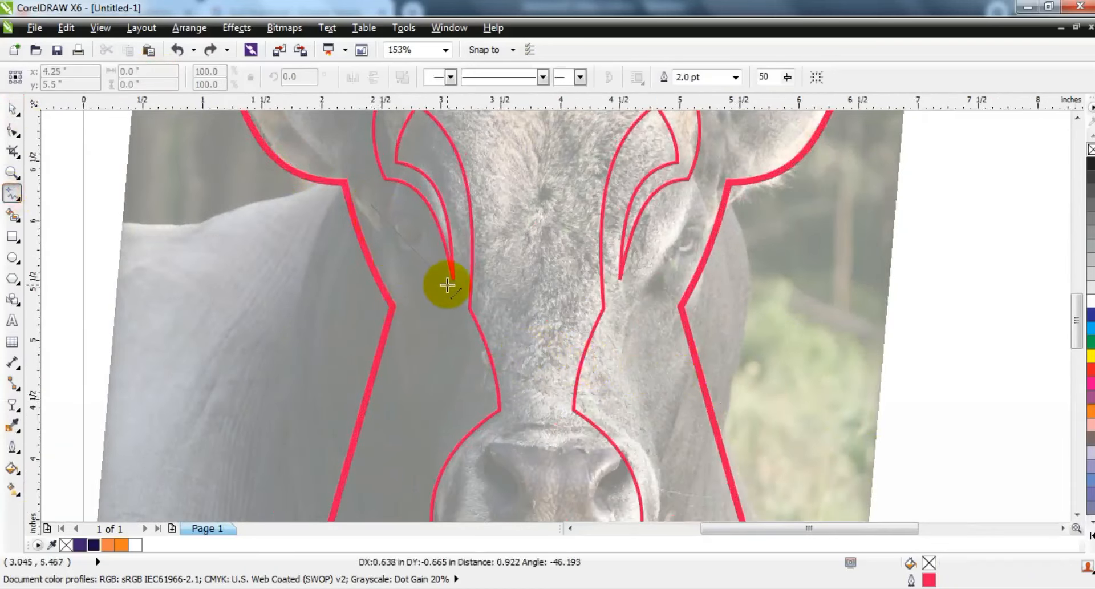
left_click(447, 284)
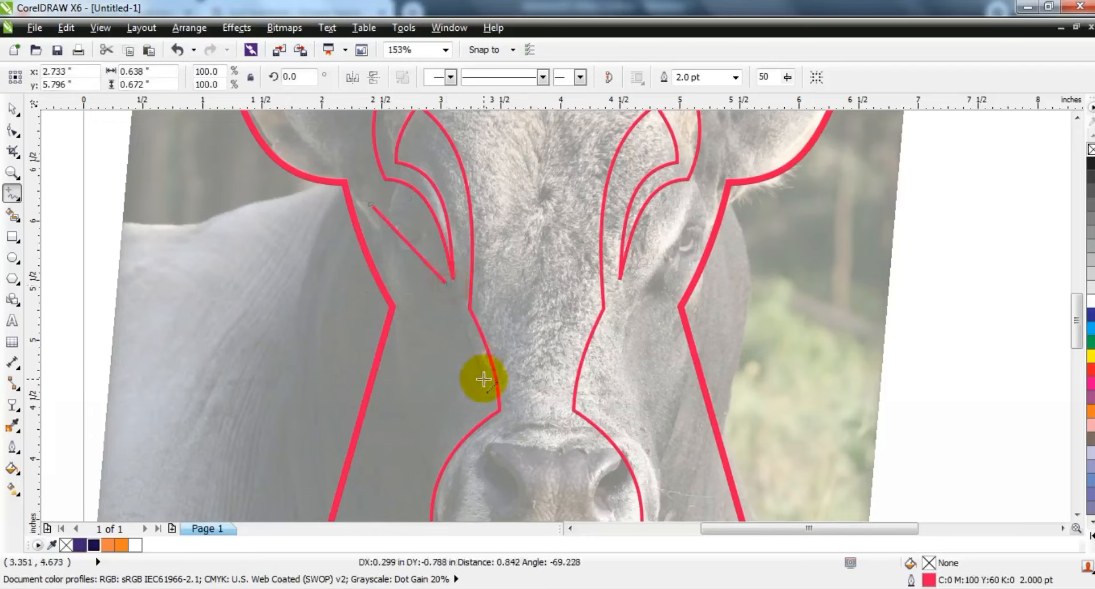
left_click(484, 379)
left_click(432, 456)
left_click(371, 204)
Step: Bend the left cheek shape's sides into curves and shift its two lower nodes slightly down
left_click(13, 130)
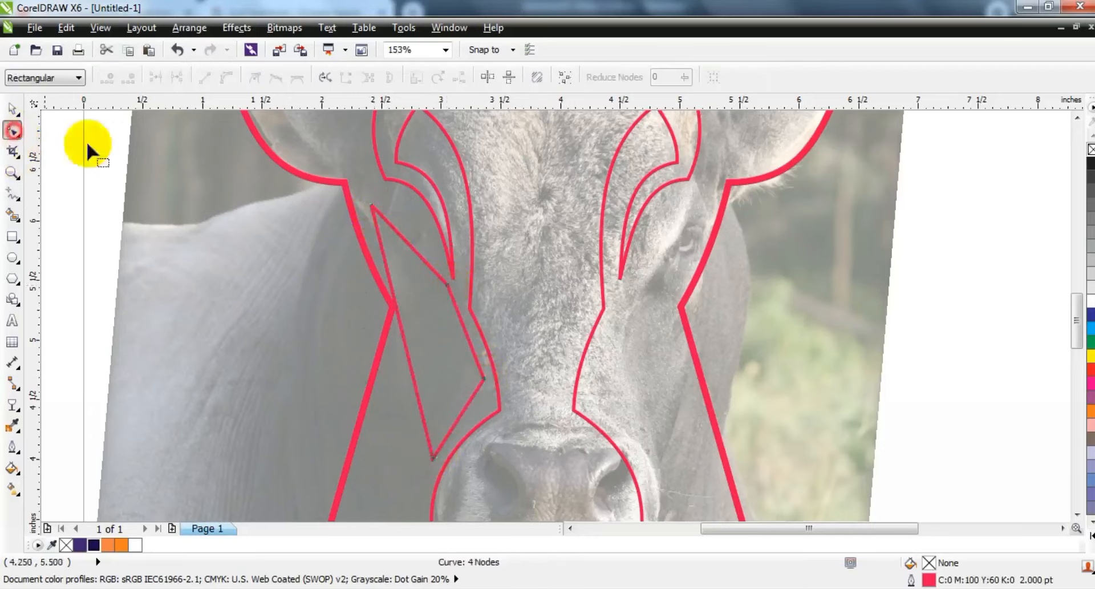
left_click(414, 365)
left_click_drag(414, 366, 473, 335)
left_click_drag(419, 260, 411, 265)
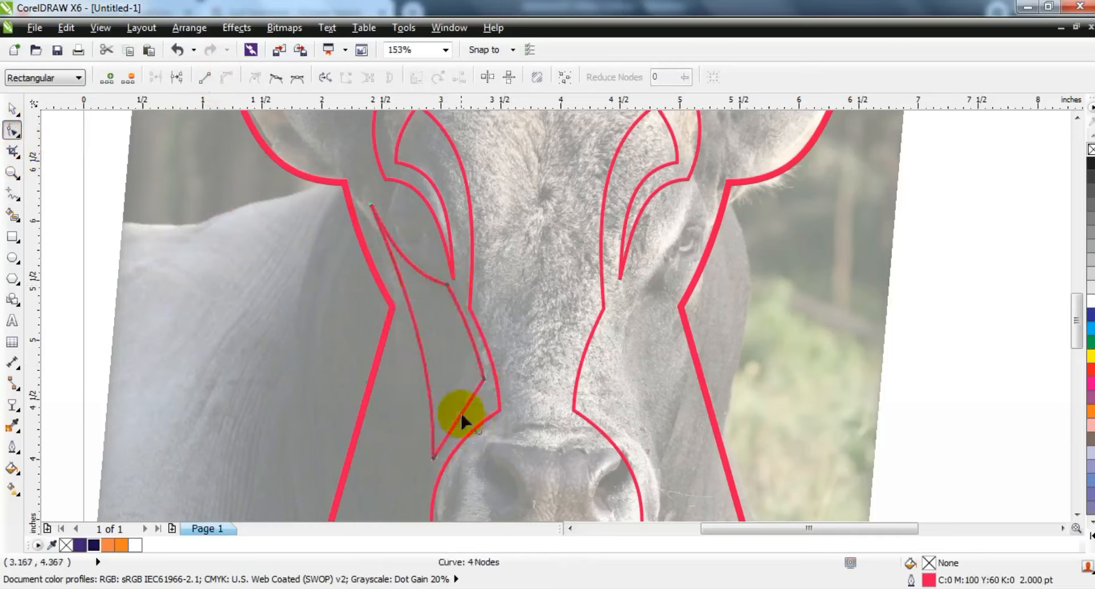
left_click(433, 457, "shift")
left_click_drag(433, 457, 435, 465)
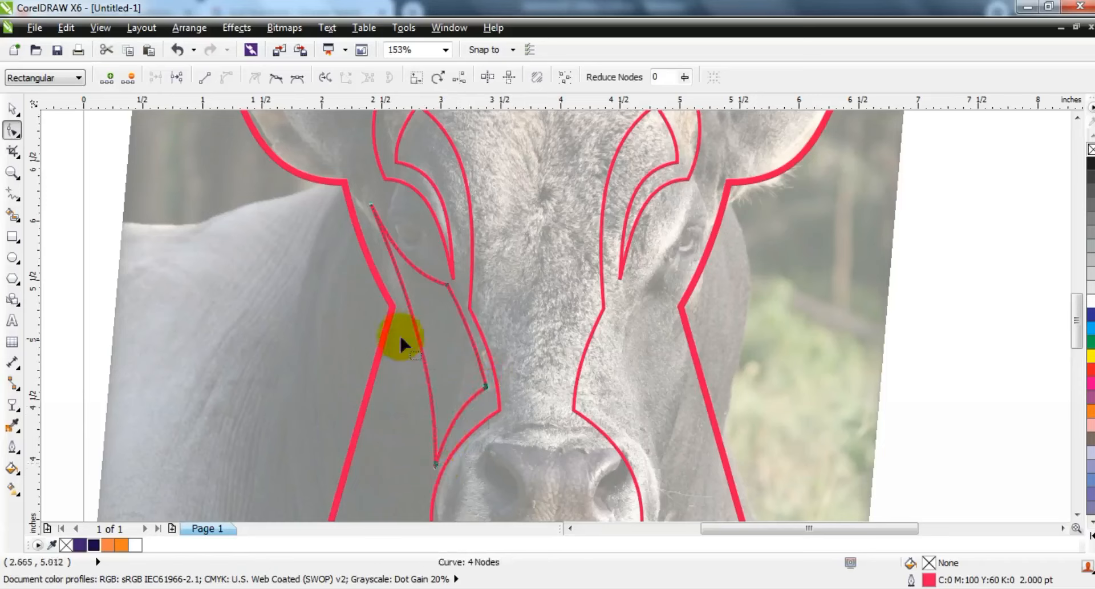
Step: Make a horizontally mirrored copy of the cheek shape on the right side and combine the two cheek shapes
left_click(20, 104)
left_click_drag(520, 336, 618, 330)
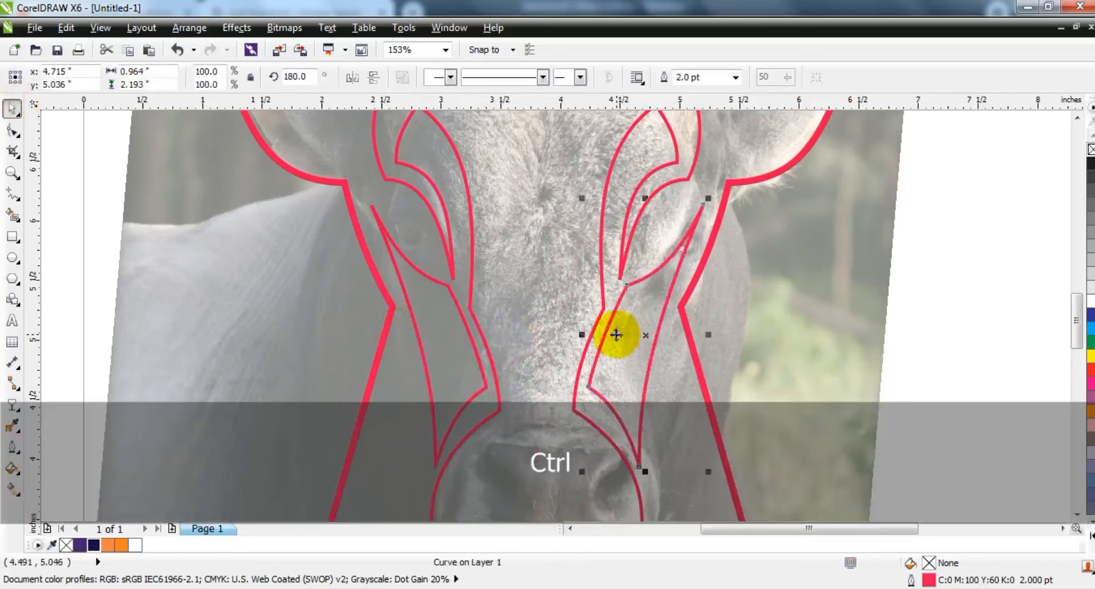
left_click(440, 337, "shift")
left_click(501, 78)
Step: Centre the combined cheek shapes horizontally on the outer head outline
left_click(699, 276, "shift")
key("c")
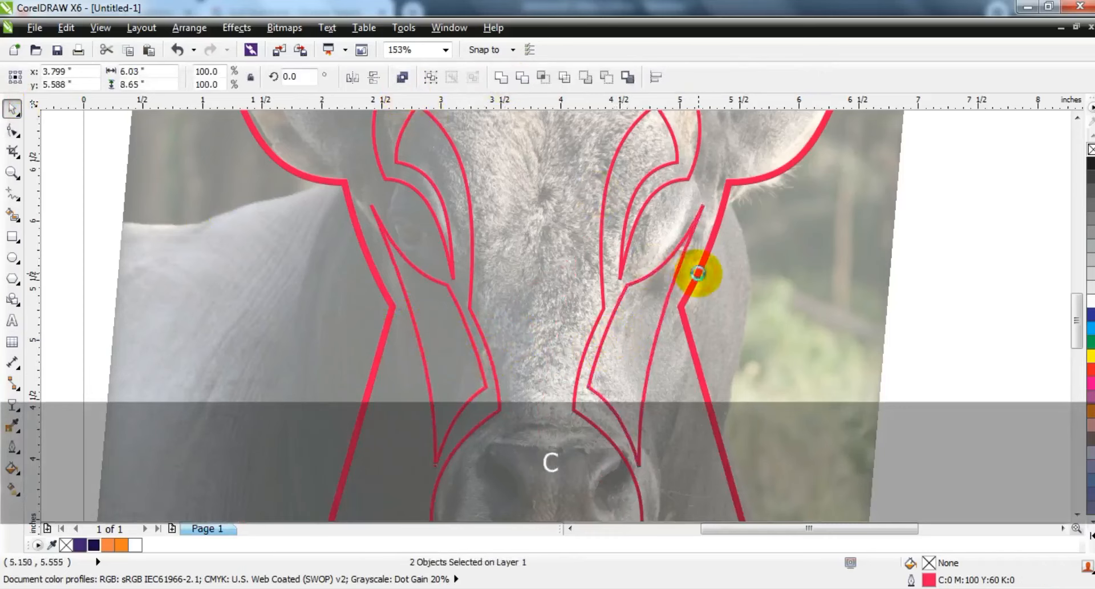
key("F3")
Step: Move the complete bull linework beside the photo and fill the outer head outline with dark navy (C91 M96 Y11 K58)
left_click_drag(643, 485, 379, 196)
left_click_drag(498, 326, 280, 321)
left_click(315, 381)
left_click(93, 545)
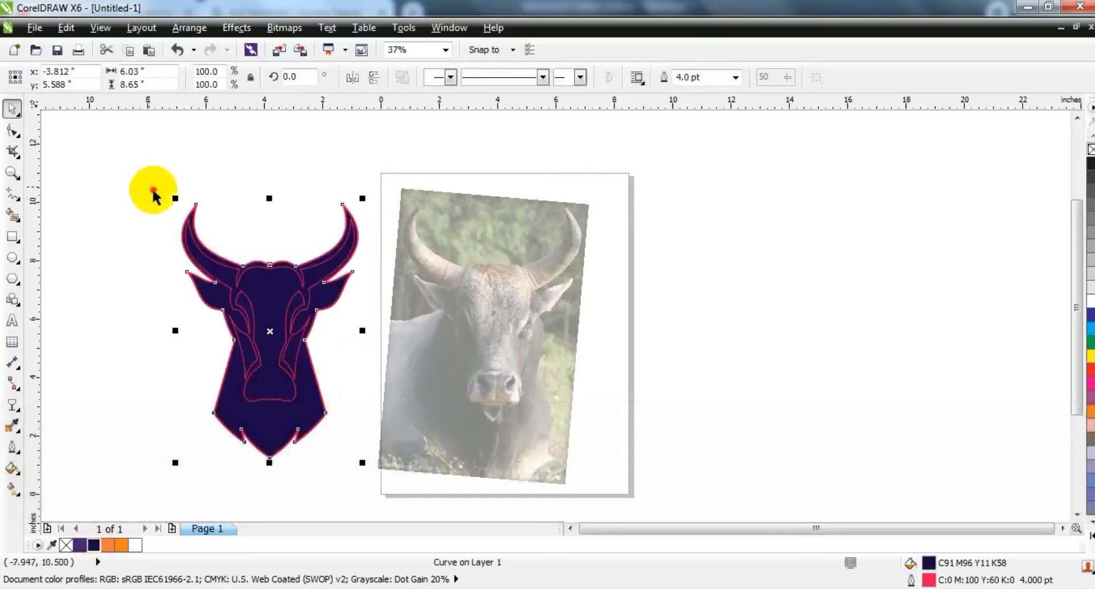
Step: Fill the inner face curve and the cheek shapes with white
left_click_drag(354, 405, 356, 406)
left_click(136, 545)
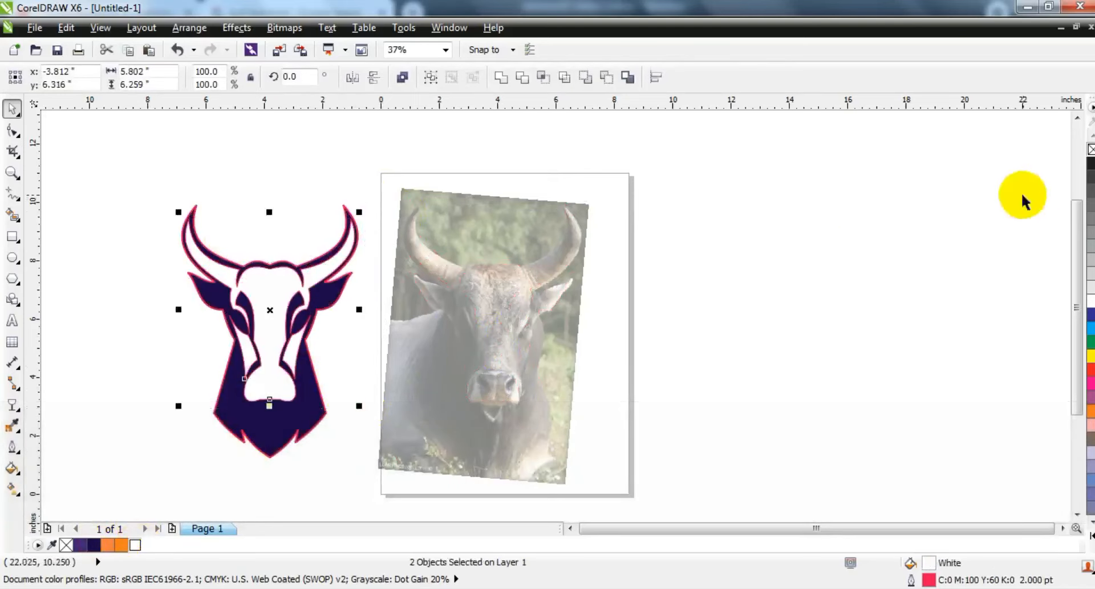
left_click(833, 275)
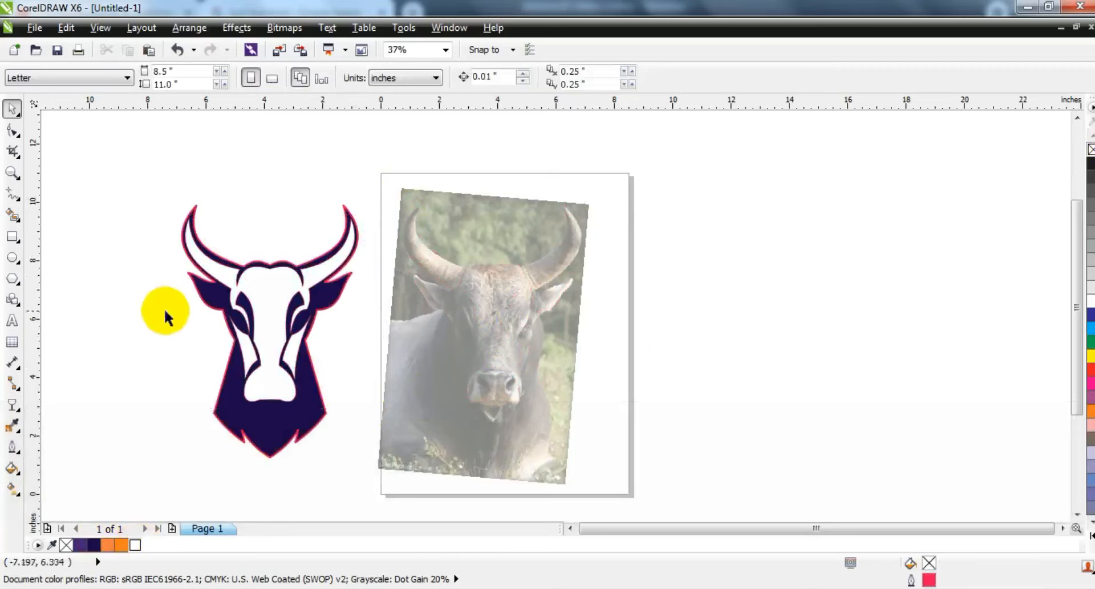
Step: Draw a closed triangular outline about 0.98 in wide over the lower lip on the bull photo
left_click(12, 173)
left_click_drag(170, 216, 623, 440)
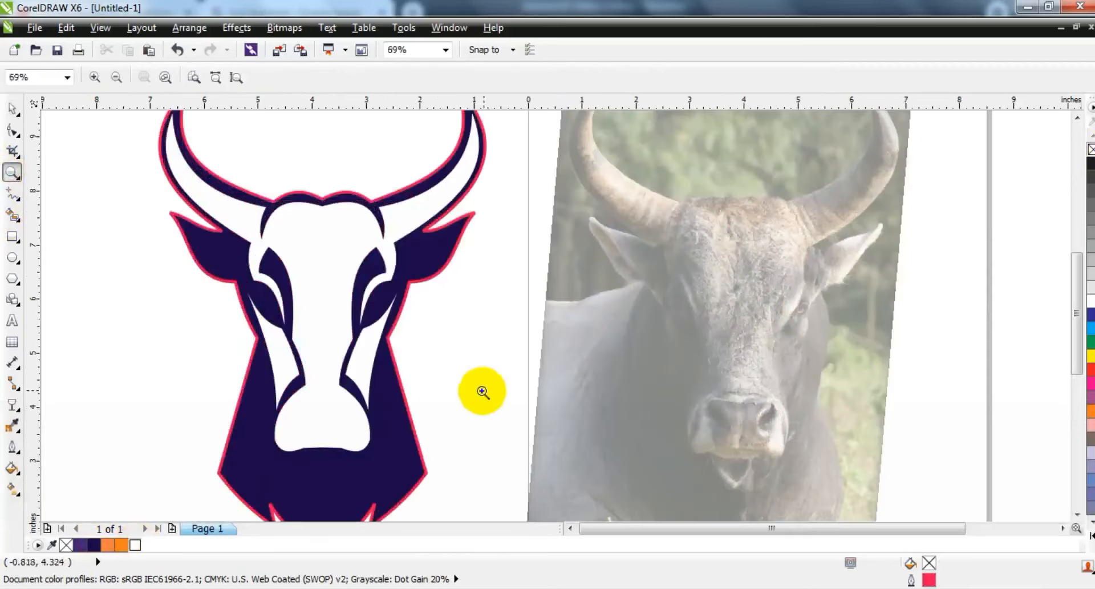
left_click_drag(663, 402, 799, 486)
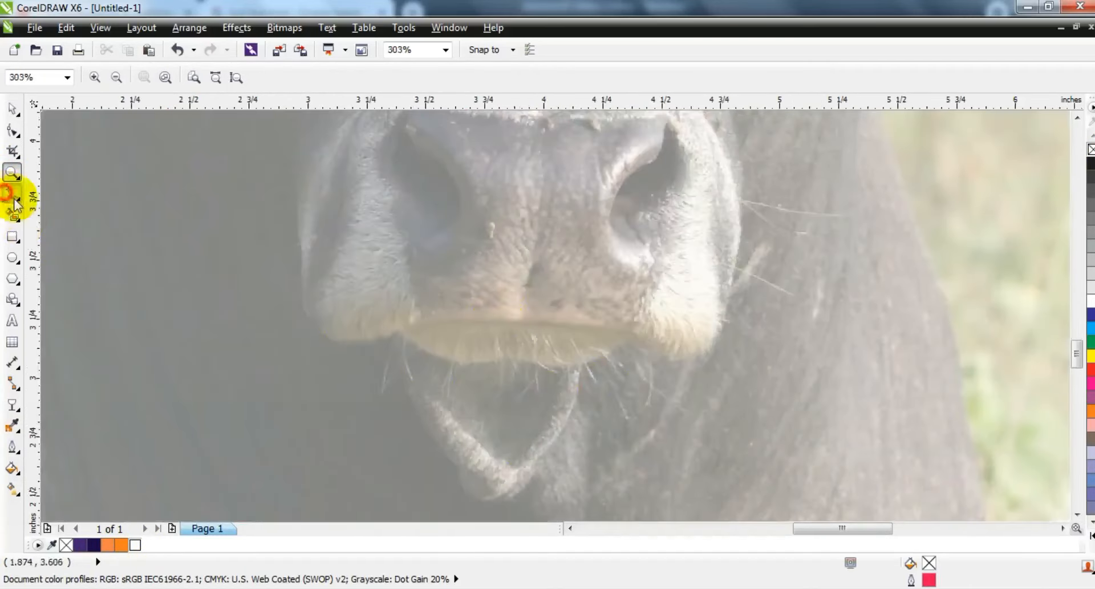
left_click(6, 197)
left_click(399, 335)
left_click(631, 337)
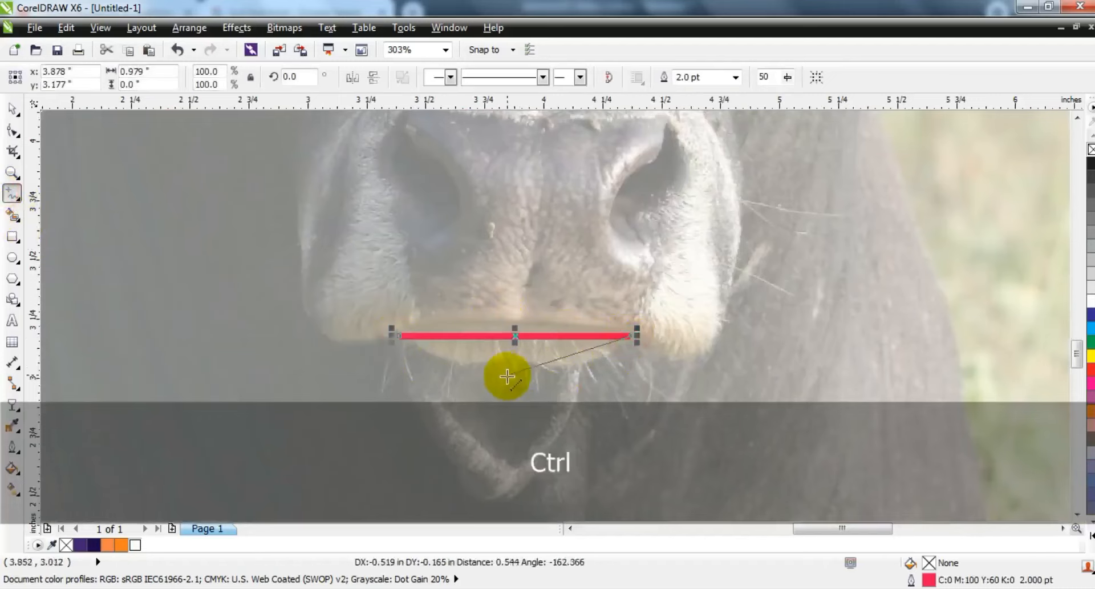
left_click(519, 382)
left_click(399, 335)
Step: Convert the lip triangle's sides to curves and bend them into a rounded lower lip with a slightly arched upper edge
left_click(12, 130)
left_click_drag(298, 202, 757, 417)
left_click(230, 79)
left_click_drag(519, 383, 520, 409)
left_click_drag(473, 381, 454, 401)
left_click_drag(559, 384, 570, 393)
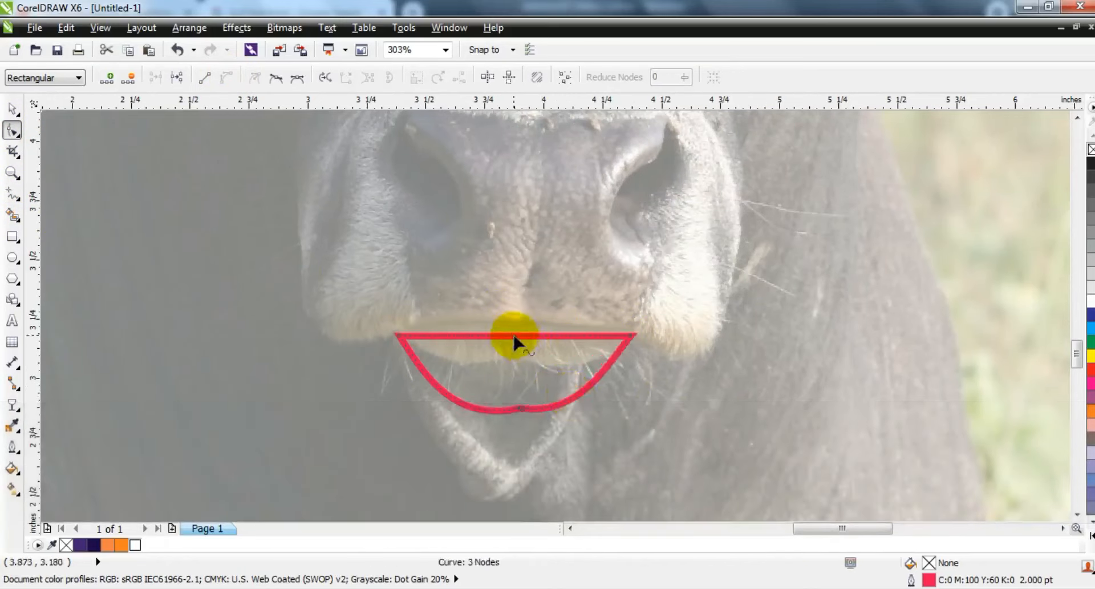
left_click_drag(512, 332, 511, 332)
left_click_drag(368, 312, 687, 357)
left_click_drag(631, 333, 631, 341)
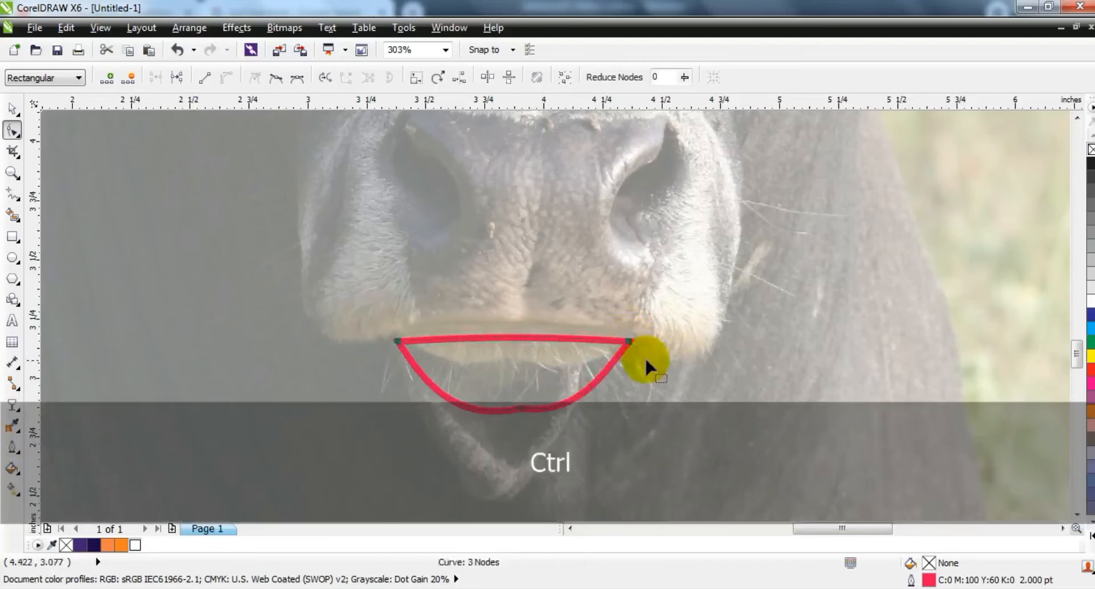
Step: Place the lip shape under the logo's muzzle, fill it with white without an outline and centre it horizontally on the head outline
left_click(12, 109)
key("F3")
left_click(1090, 302)
left_click(297, 445, "shift")
key("c")
left_click(497, 427)
left_click(322, 462)
left_click(456, 381)
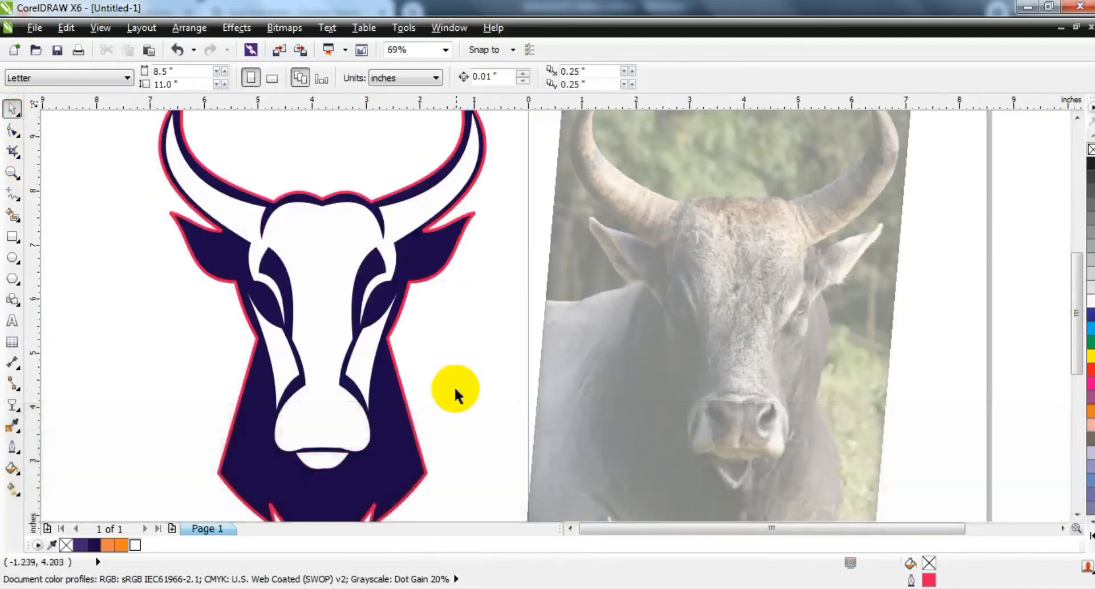
Step: Draw a closed, pointed fur shape inside the left side of the logo's neck and convert its lines to curves
left_click(13, 174)
left_click_drag(235, 366, 556, 527)
left_click(11, 193)
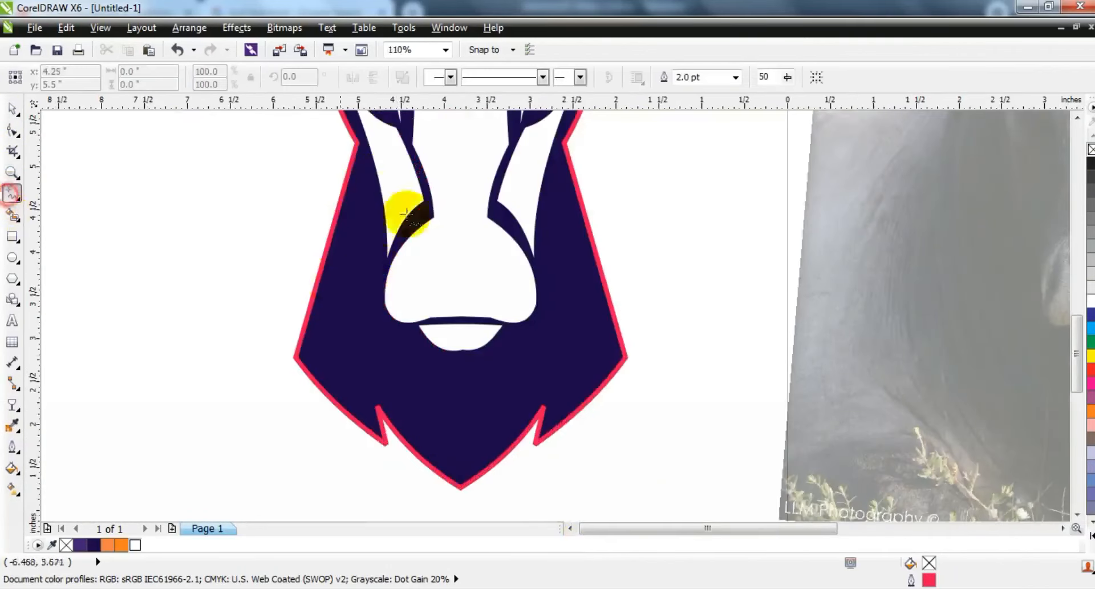
double_click(378, 254)
left_click(331, 388)
double_click(346, 291)
double_click(307, 358)
left_click(10, 132)
left_click(227, 78)
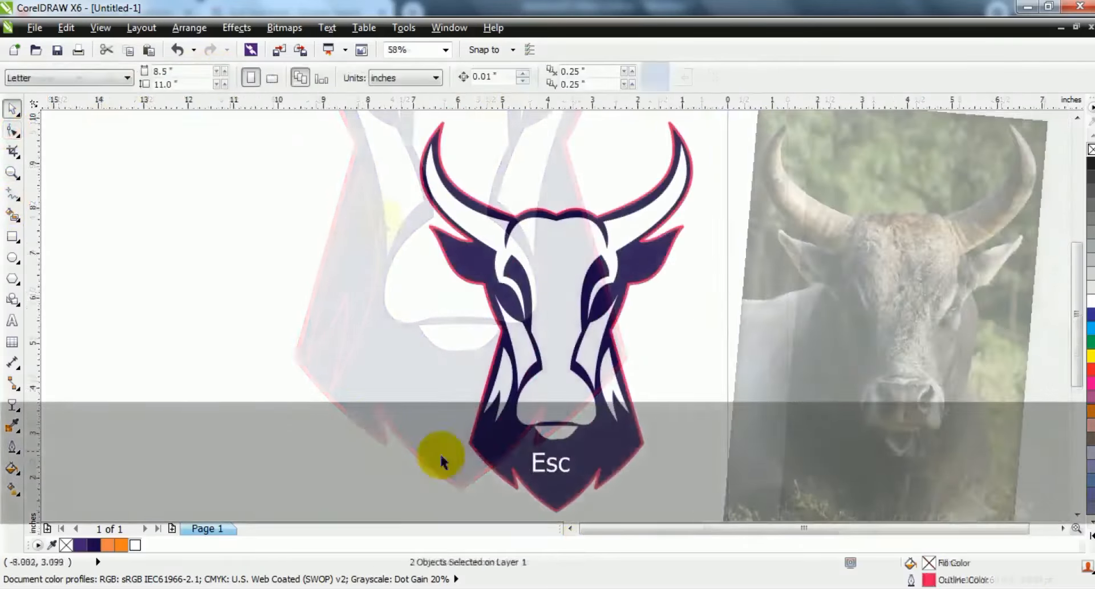
Step: Draw a closed triangle inside the logo's left ear, running from the ear tip to its base
left_click(12, 172)
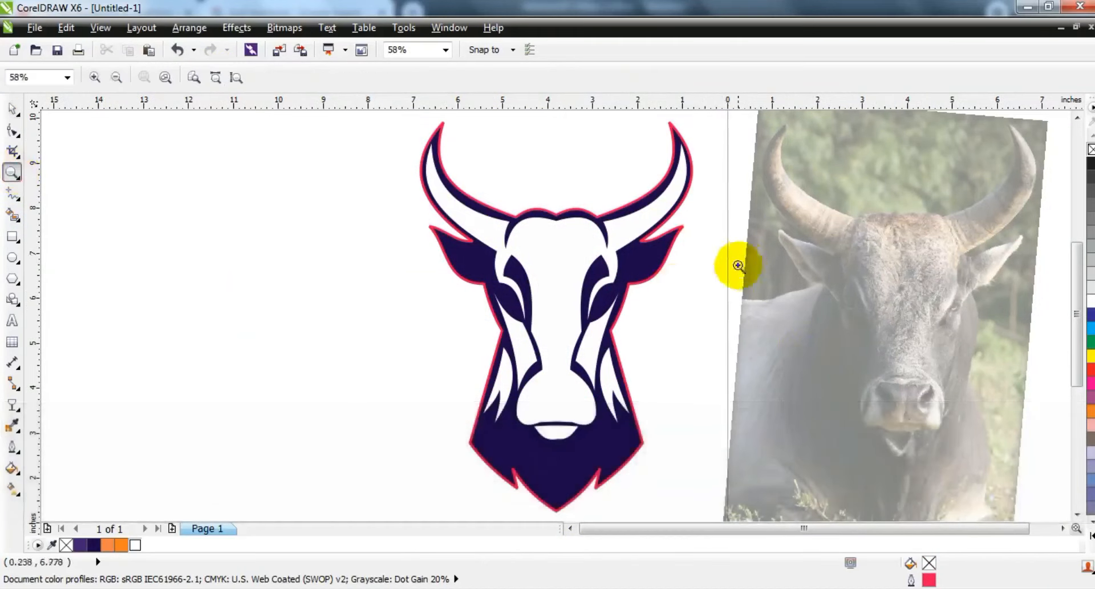
mouse_move(380, 196)
left_mouse_down()
mouse_move(660, 354)
mouse_move(723, 359)
left_mouse_up()
left_click_drag(223, 170, 704, 421)
left_click(12, 193)
left_click(417, 311)
left_click(429, 366)
left_click(246, 176)
left_click(419, 313)
Step: Convert the ear triangle to curves and bend its sides to follow the ear contour, about 0.96 by 1.02 in
left_click(12, 130)
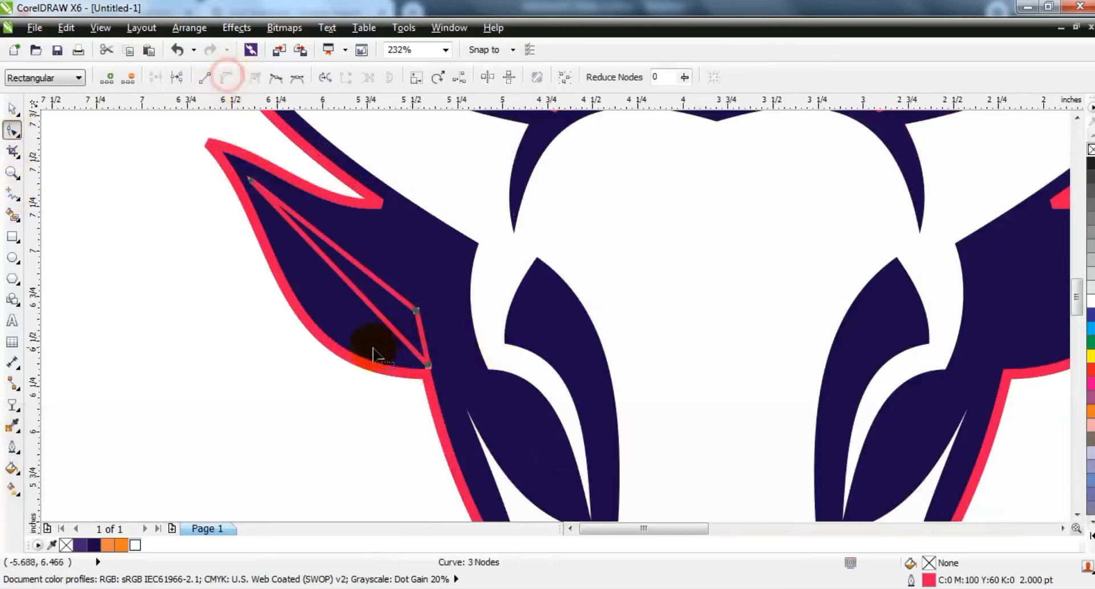
left_click_drag(290, 321, 274, 322)
left_click_drag(356, 261, 341, 277)
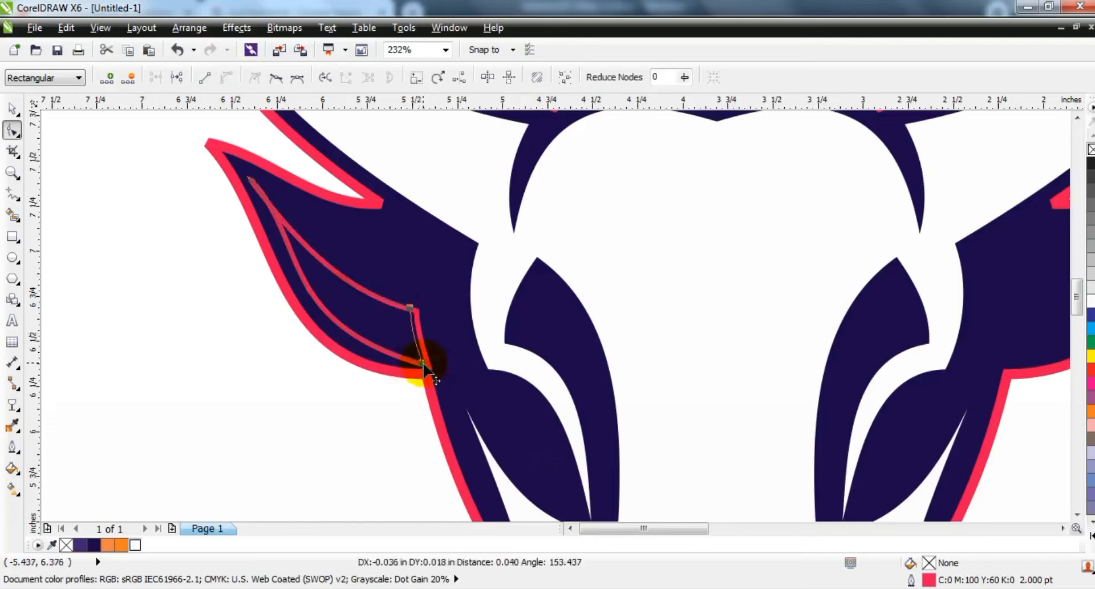
left_click_drag(423, 365, 425, 365)
Step: Fill the inner-ear shape with white and place a horizontally mirrored copy in the right ear
left_click(12, 108)
left_click(342, 300)
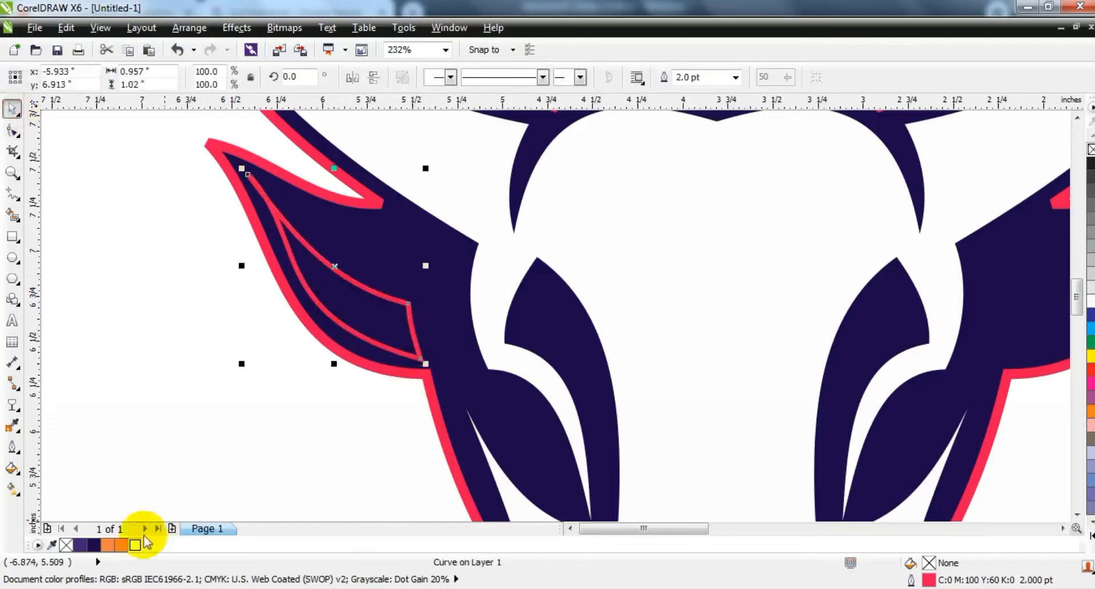
left_click(135, 544)
key("F3")
left_click_drag(266, 283, 425, 311)
right_click(425, 311)
left_click_drag(404, 310, 719, 312)
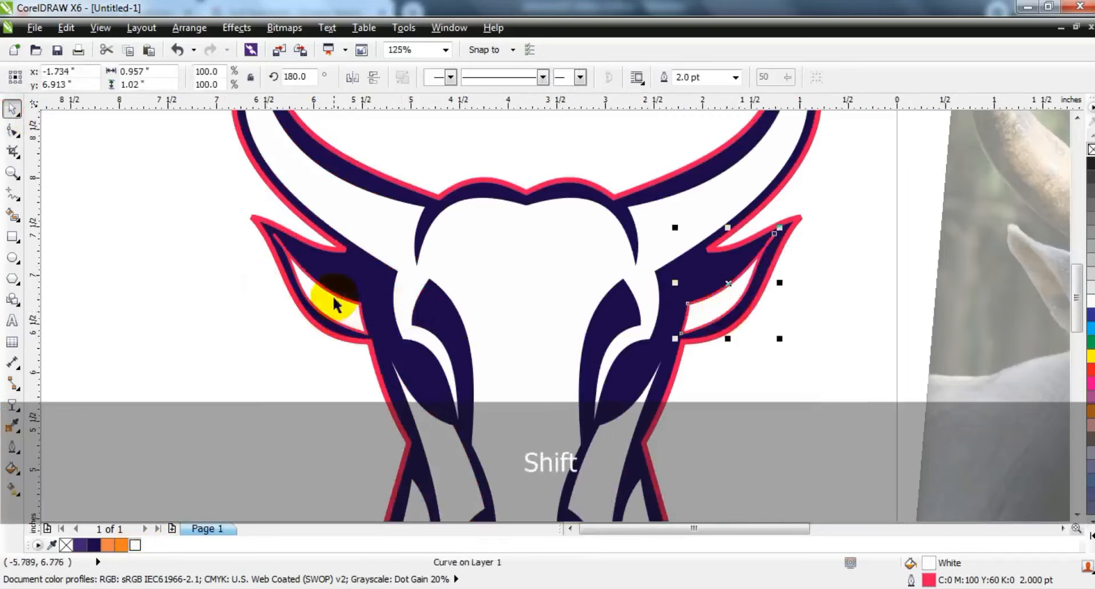
Step: Combine the two inner-ear shapes, remove their outline and centre them horizontally on the head outline
left_click(335, 301, "shift")
left_click(508, 77)
right_click(1091, 150)
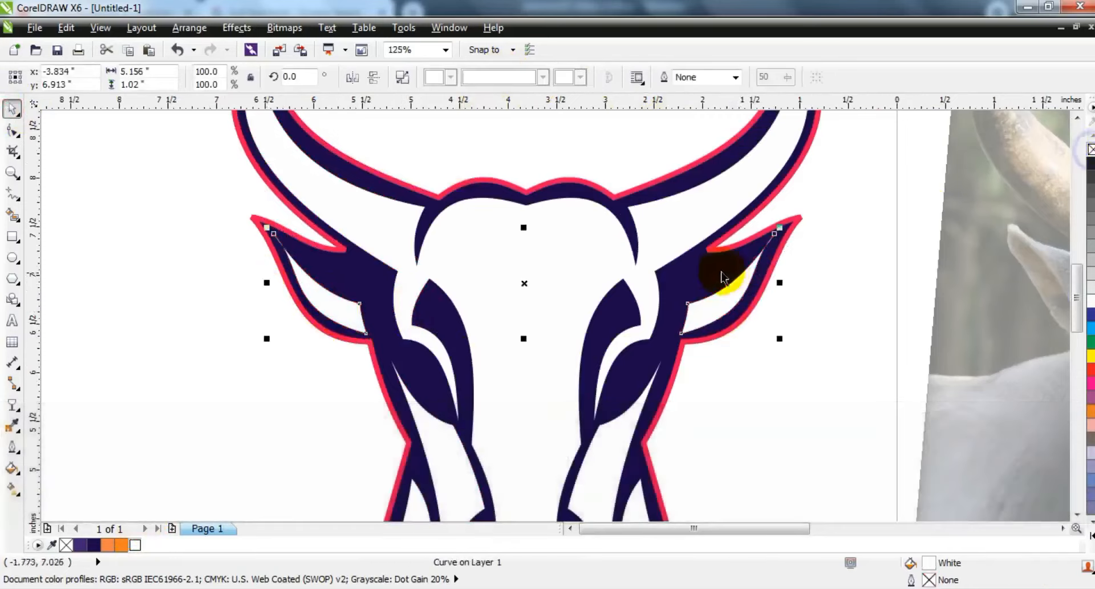
left_click(708, 267, "shift")
key("c")
left_click(290, 307)
key("F3")
key("F3")
key("Escape")
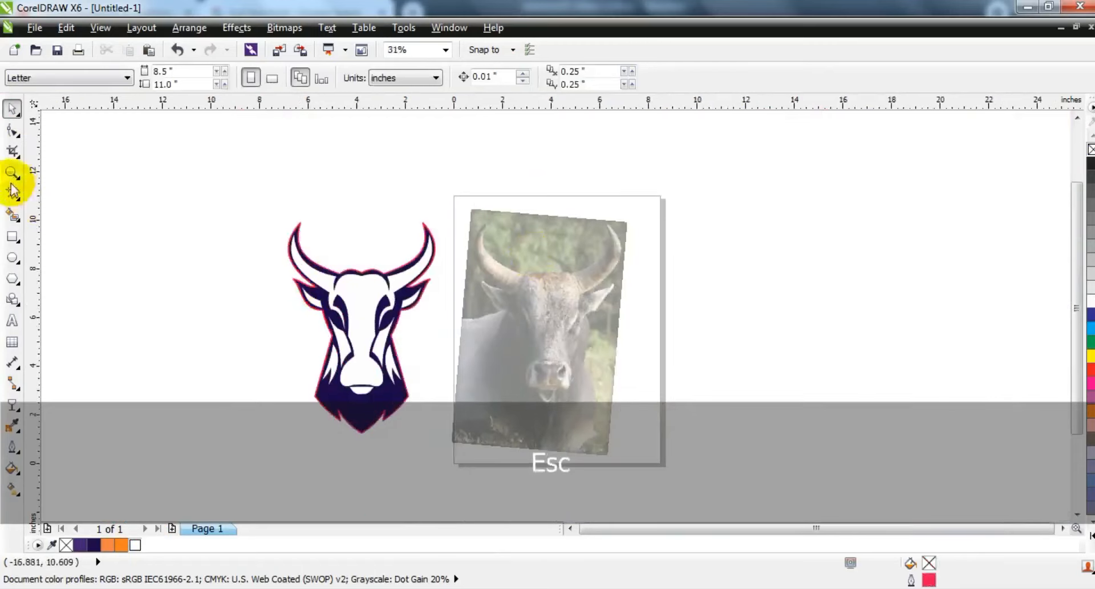
Step: Draw a closed diagonal line about 0.27 by 0.28 in across the left eye on the bull photo
left_click(12, 172)
left_click_drag(278, 263, 485, 375)
left_click_drag(340, 242, 515, 372)
right_click(402, 298)
right_click(863, 304)
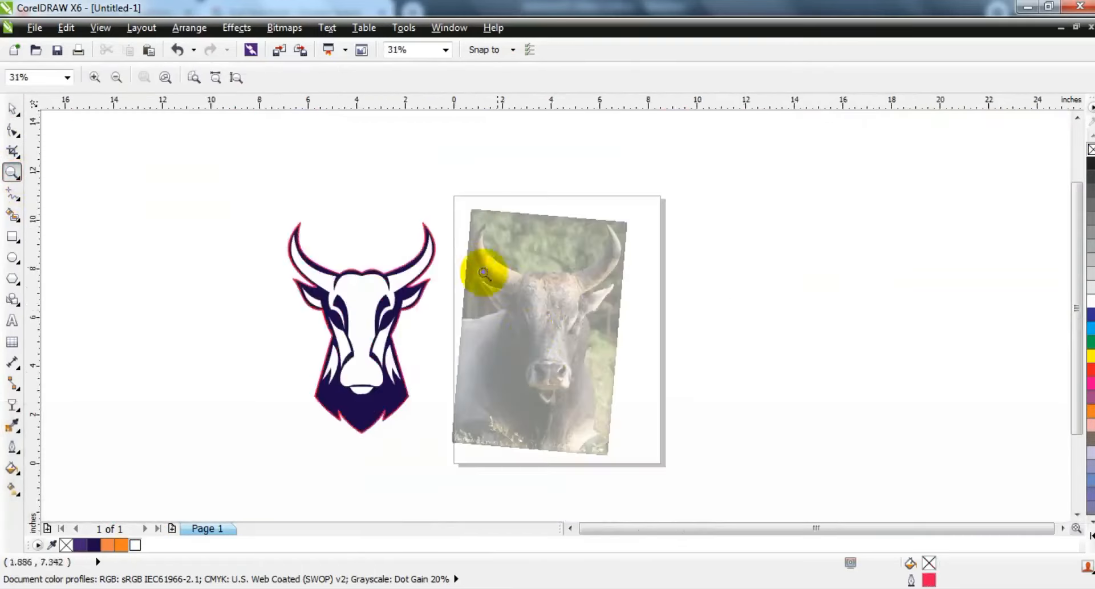
left_click_drag(485, 270, 571, 351)
left_click_drag(431, 283, 719, 443)
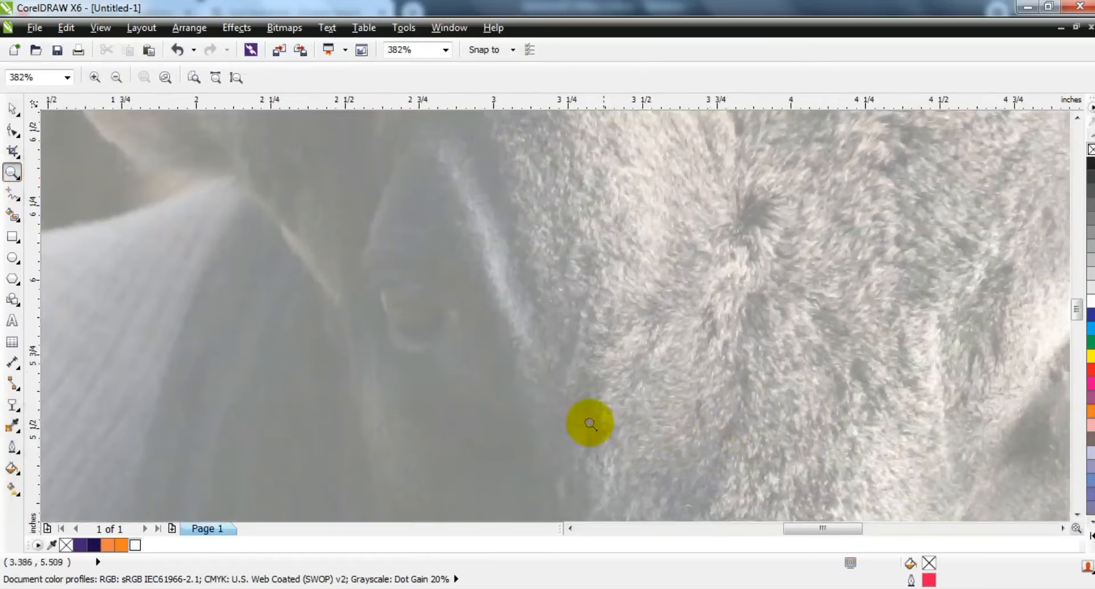
left_click(11, 195)
left_click(378, 282)
left_click(459, 365)
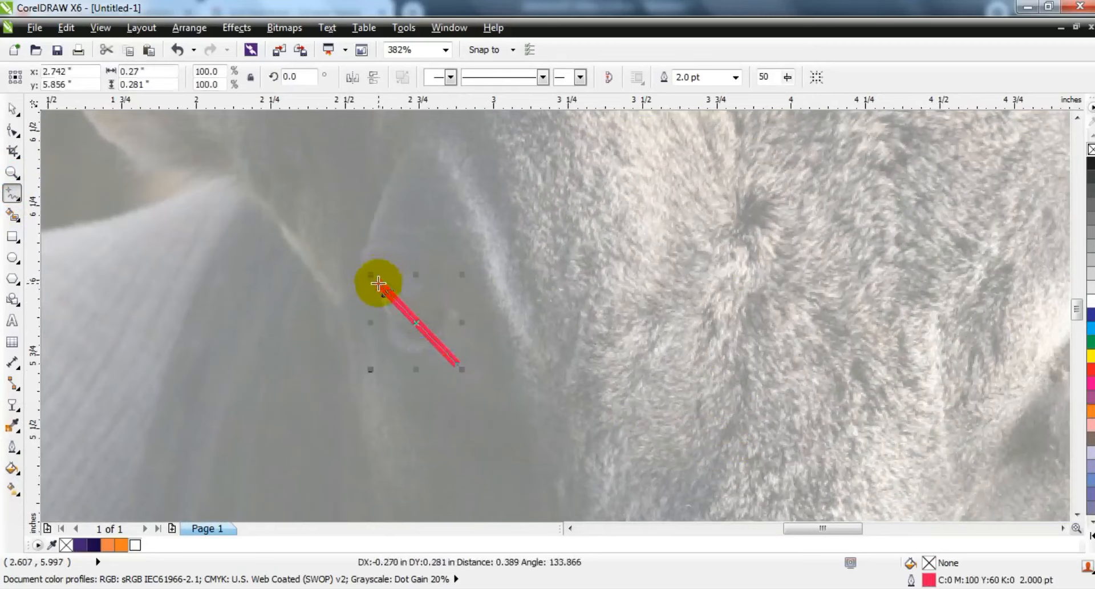
Step: Convert the eye line to curves and bend both sides outward into a teardrop-shaped eye
left_click(12, 130)
left_click(226, 78)
left_click_drag(412, 319, 374, 335)
left_click(430, 323)
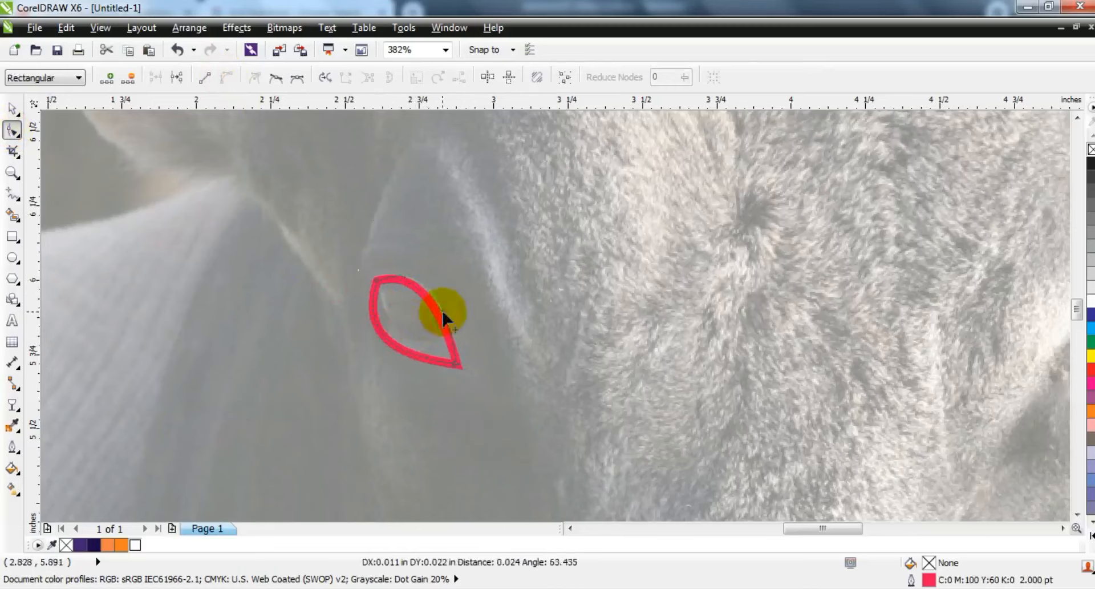
left_click_drag(443, 317, 375, 283)
left_click_drag(341, 326, 336, 325)
Step: Draw a narrow, pointed pupil shape over the upper part of the eye and adjust its curve
left_click(12, 194)
left_click(430, 272)
double_click(420, 342)
double_click(392, 250)
double_click(430, 273)
left_click(12, 130)
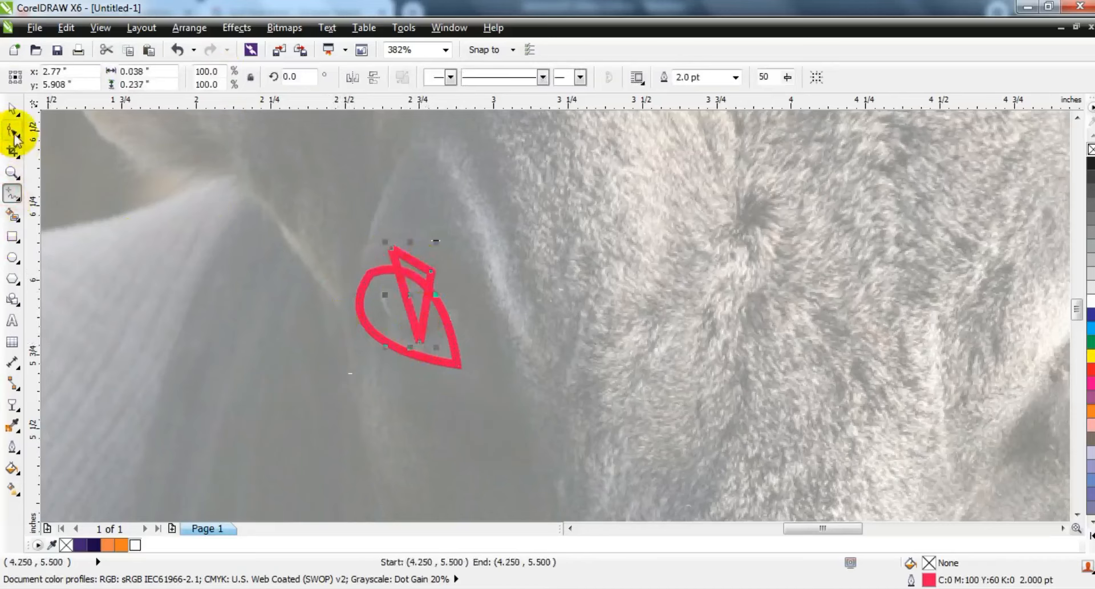
mouse_move(397, 301)
left_mouse_down()
mouse_move(420, 305)
mouse_move(397, 309)
left_mouse_up()
Step: Trim the pupil shape out of the eye shape and delete the leftover pupil
left_click(13, 107)
left_click(449, 315, "shift")
left_click(506, 80)
key("Escape")
key("Delete")
key("F3")
key("F3")
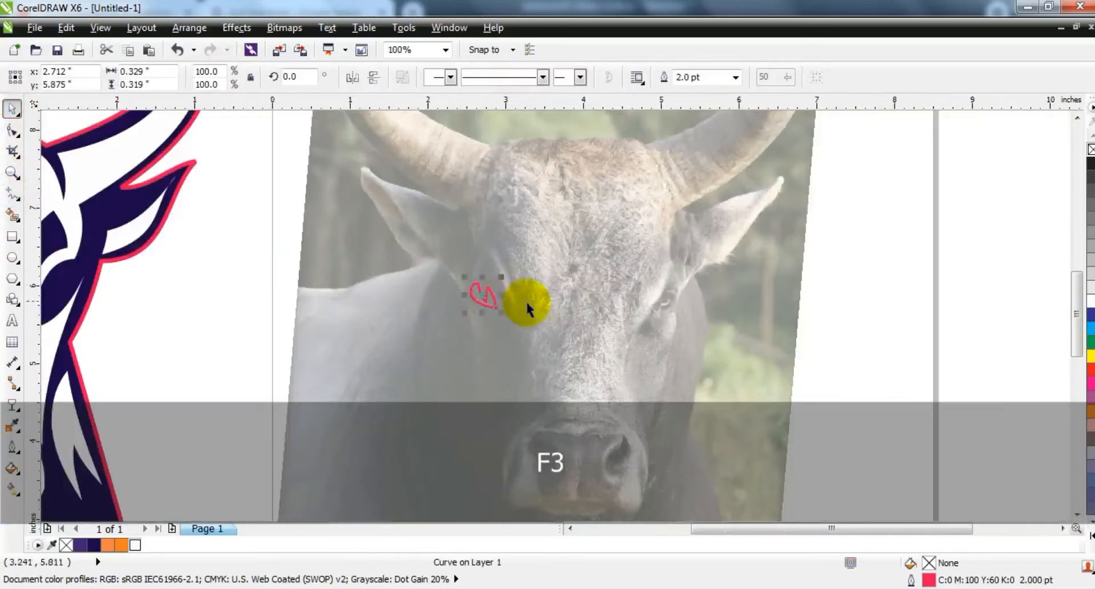
Step: Fill the eye shape with orange, remove its outline and move it into the logo's left eye socket
left_click(123, 543)
scroll(194, 297, "up", 4)
key("F3")
right_click(1090, 149)
key("F3")
key("Escape")
left_click(508, 249)
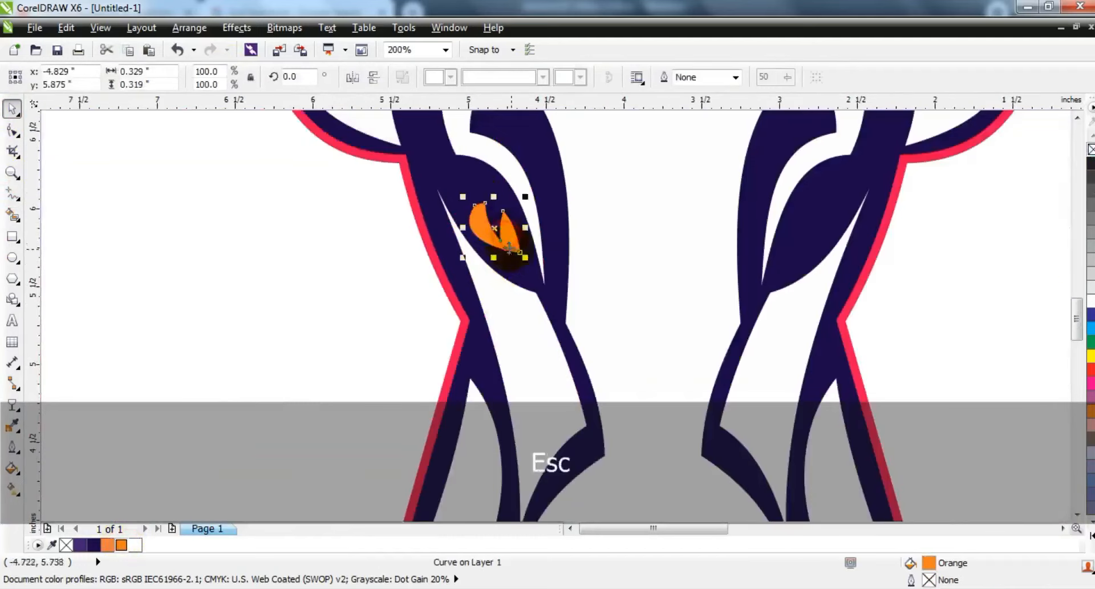
Step: Resize and rotate the orange eye to fit the left eye socket, and make a horizontally mirrored copy of it
left_click_drag(525, 263, 520, 266)
left_click(504, 248)
left_click_drag(465, 195, 446, 170)
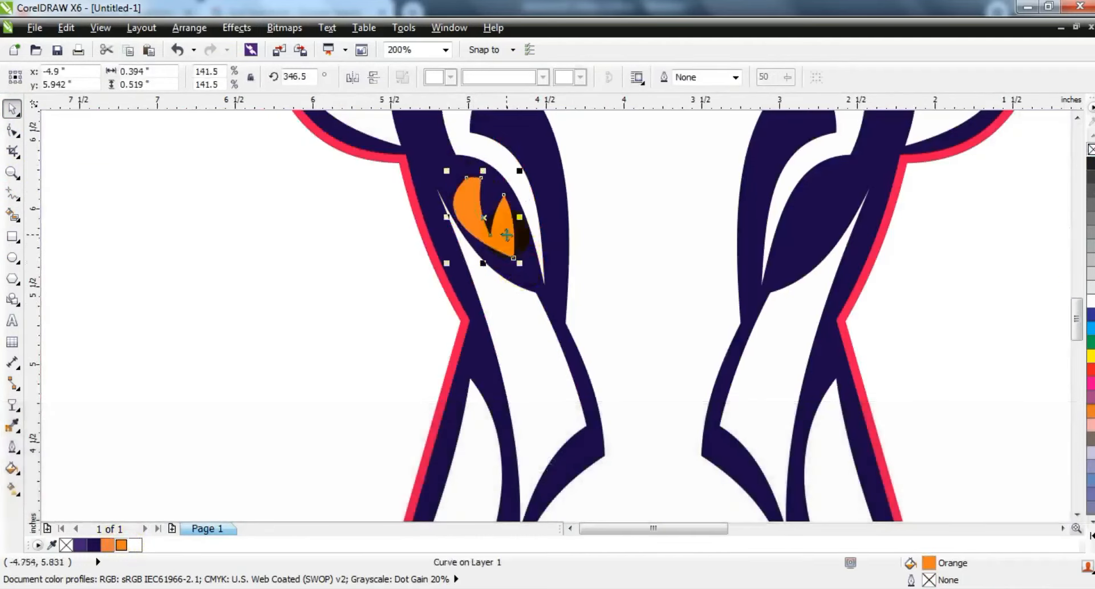
left_click_drag(529, 284, 456, 232)
key("F3")
key("Escape")
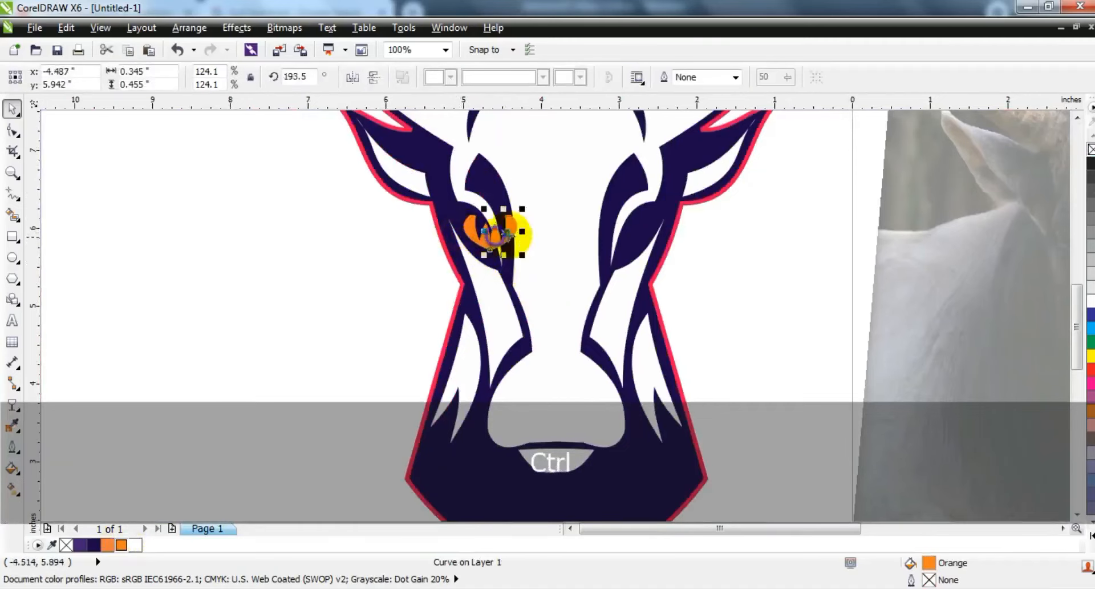
Step: Combine the two orange eyes with one in each socket and centre them horizontally on the head outline
left_click(486, 248, "shift")
left_click(501, 77)
left_click(652, 287, "shift")
key("F4")
key("Escape")
left_click_drag(340, 152, 819, 415)
key("shift+F2")
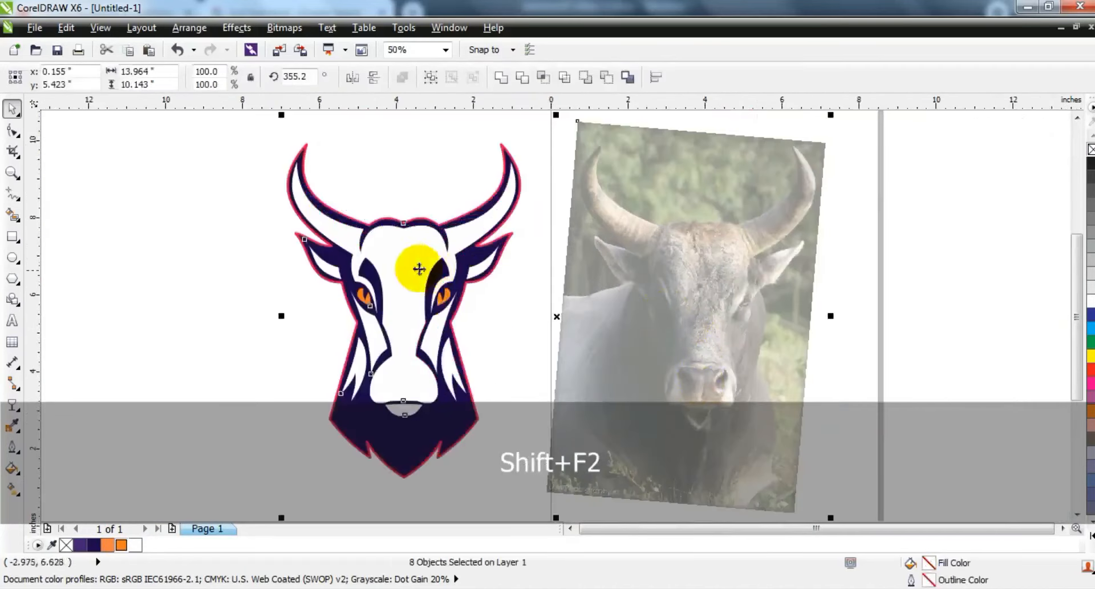
key("Escape")
Step: Draw a closed line about 0.42 by 1.65 in beside the left brow on the inner face and bend it into a slim crescent
left_click(13, 172)
left_click(364, 249)
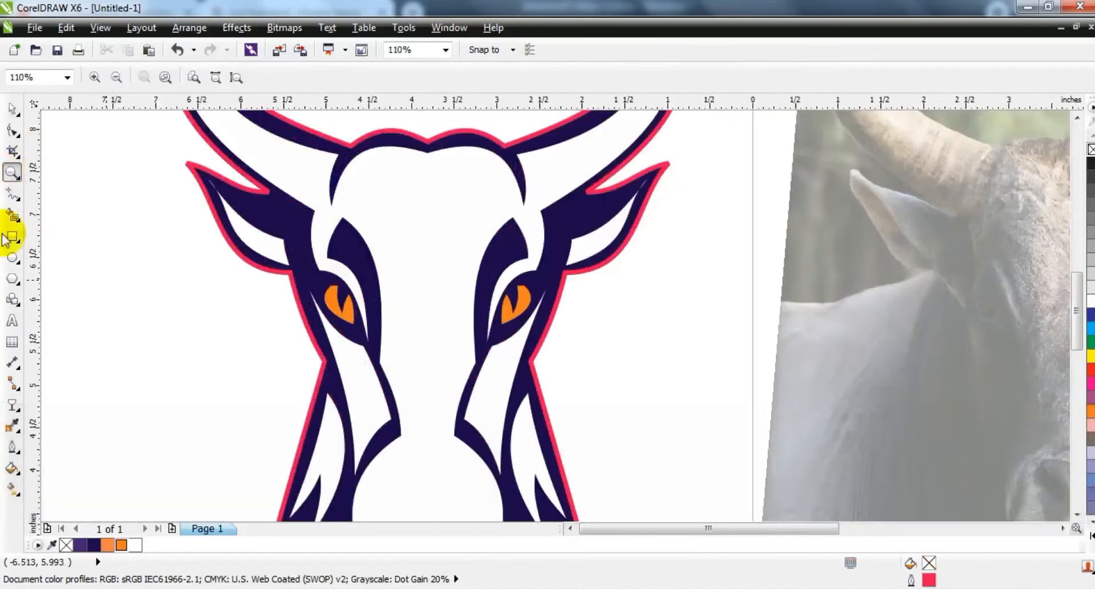
left_click(13, 193)
left_click(359, 206)
left_click(394, 351)
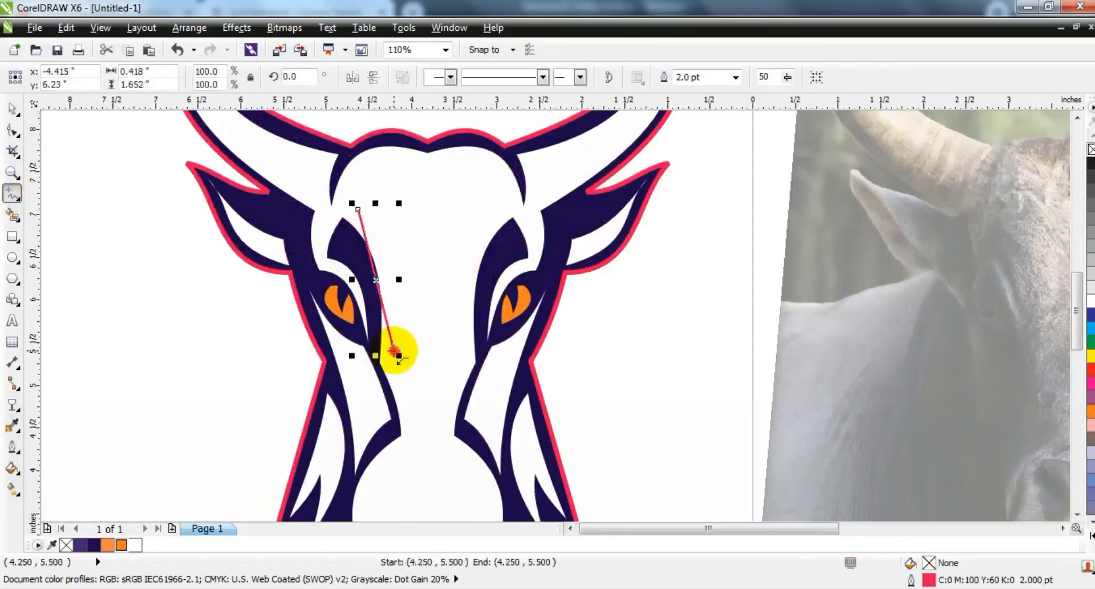
left_click(12, 130)
left_click(227, 77)
left_click_drag(373, 264, 382, 268)
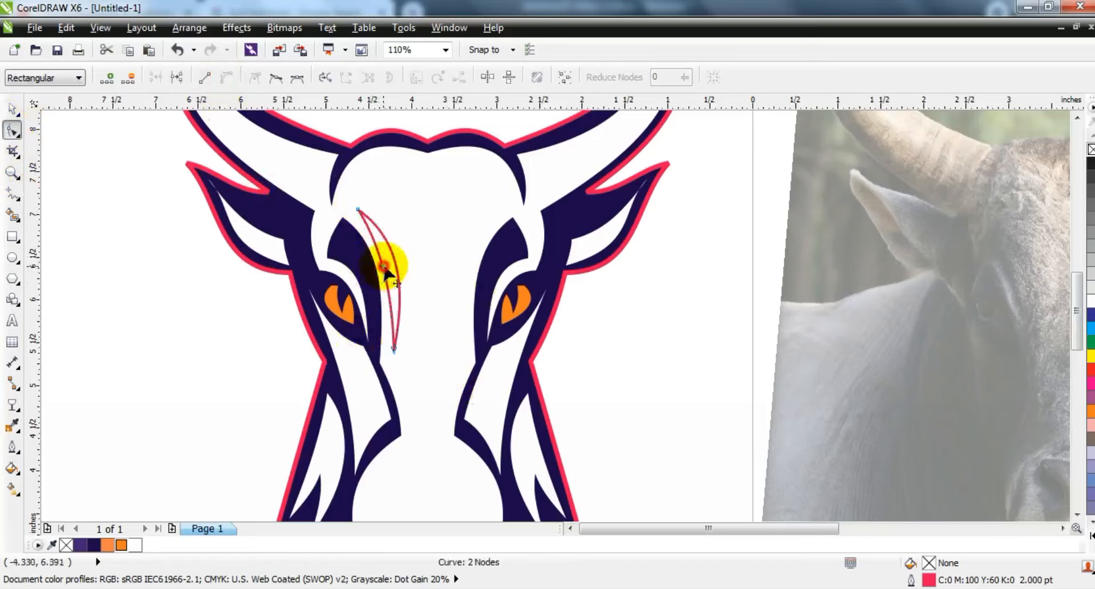
Step: Place a horizontally mirrored copy of the crescent on the right side of the face and combine the two crescents
key("space")
left_click_drag(352, 279, 455, 271, "ctrl")
right_click(406, 284)
left_click(376, 239, "shift")
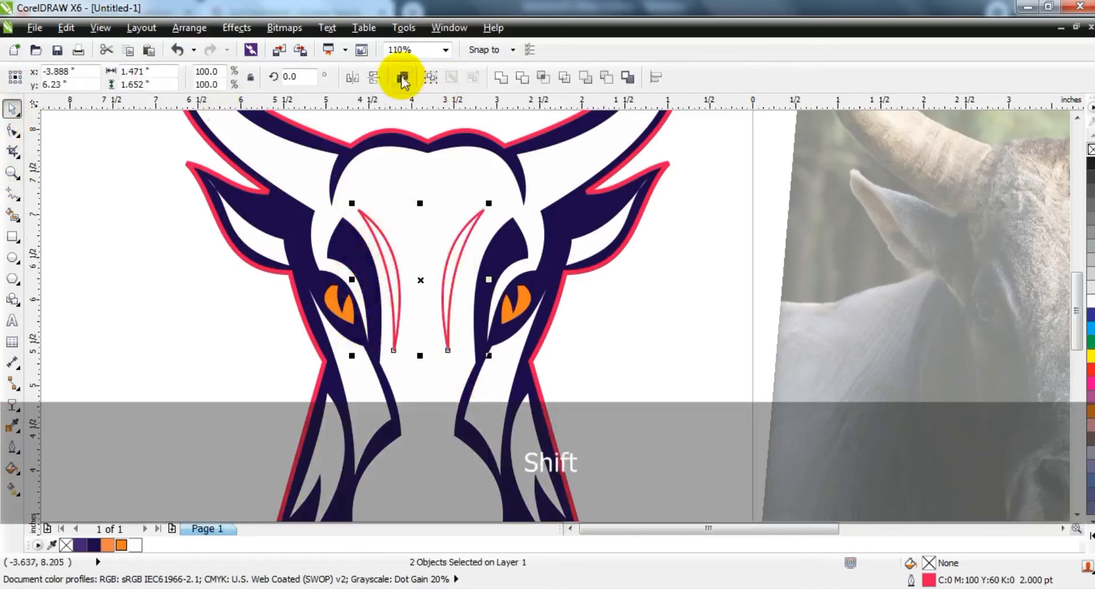
left_click(402, 77)
Step: Centre the crescents horizontally on the white inner face and combine them with it as cutouts
left_click(427, 180, "shift")
key("c")
left_click(406, 78)
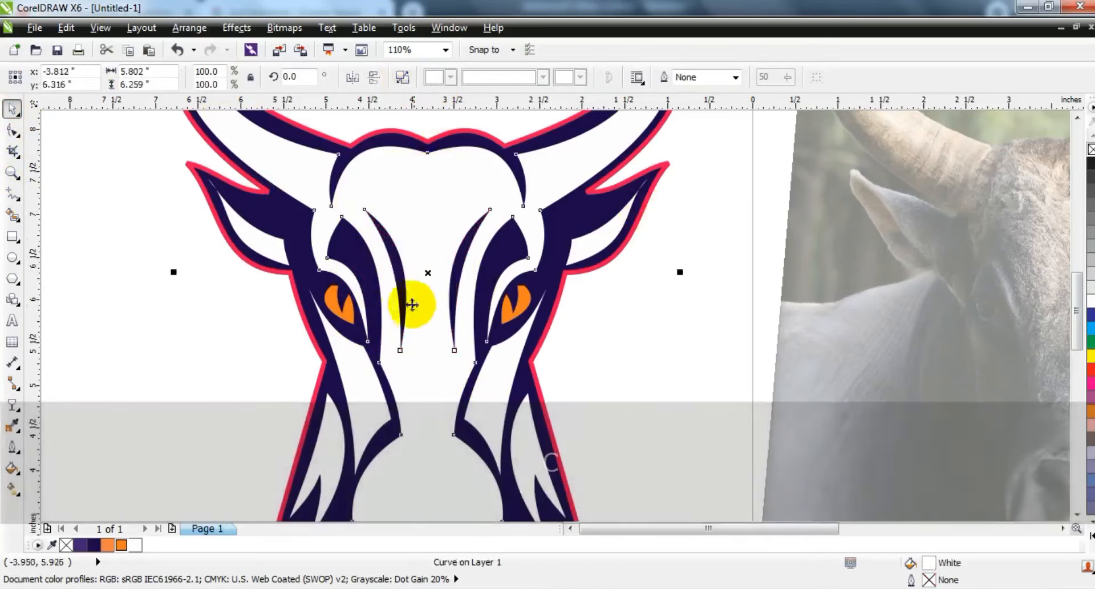
key("F3")
key("Escape")
Step: Draw a closed three-node outline over the left nostril on the bull photo
left_click(12, 172)
left_click_drag(191, 146, 840, 470)
left_click_drag(738, 368, 917, 472)
left_click_drag(360, 279, 775, 497)
left_click(12, 193)
left_click(368, 329)
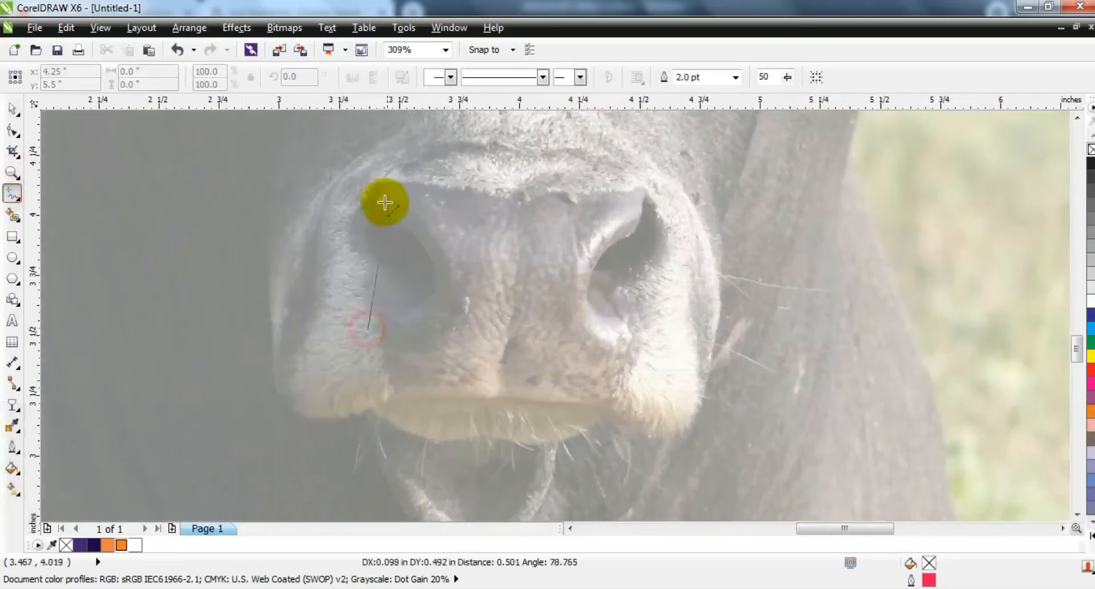
double_click(382, 199)
double_click(395, 283)
left_click(368, 329)
Step: Bend the sides of the left nostril outline into a comma shape about 0.38 by 0.54 in
left_click(12, 130)
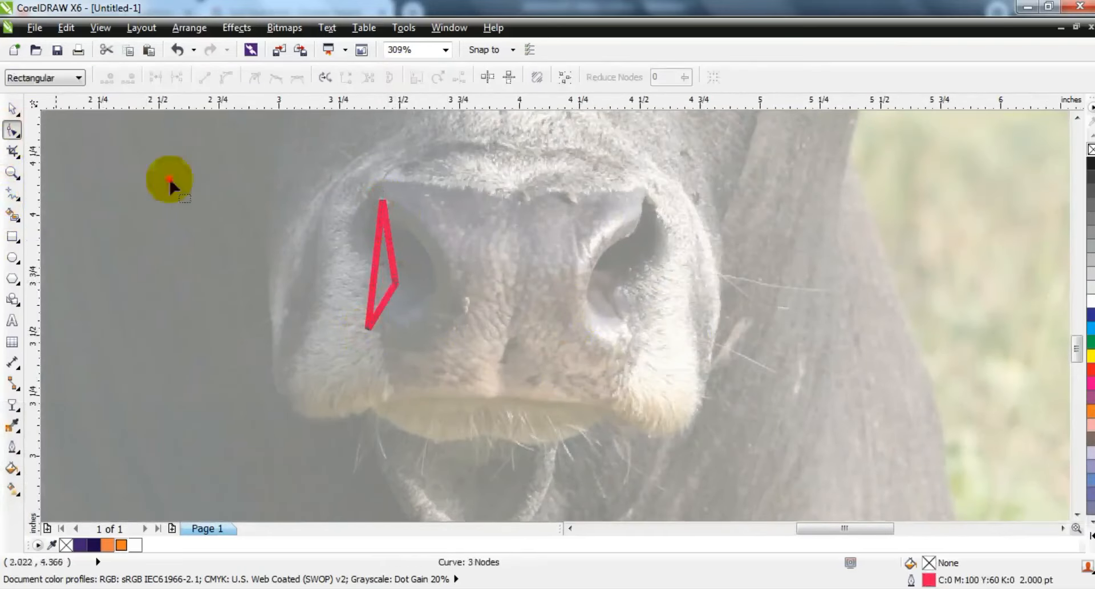
left_click_drag(409, 222, 432, 220)
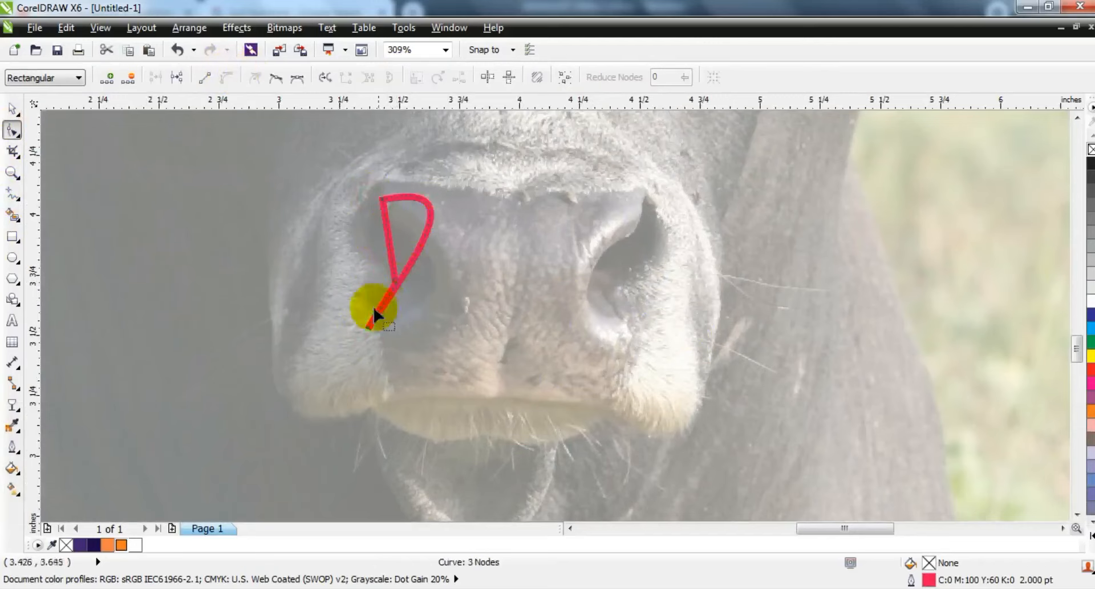
left_click_drag(447, 327, 463, 331)
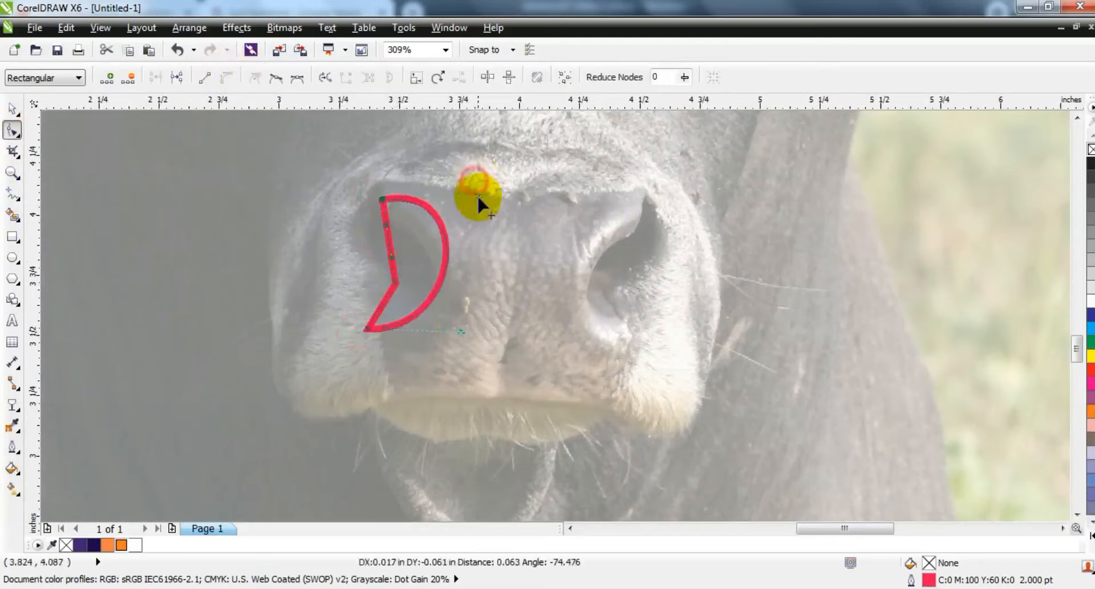
left_click_drag(388, 231, 392, 271)
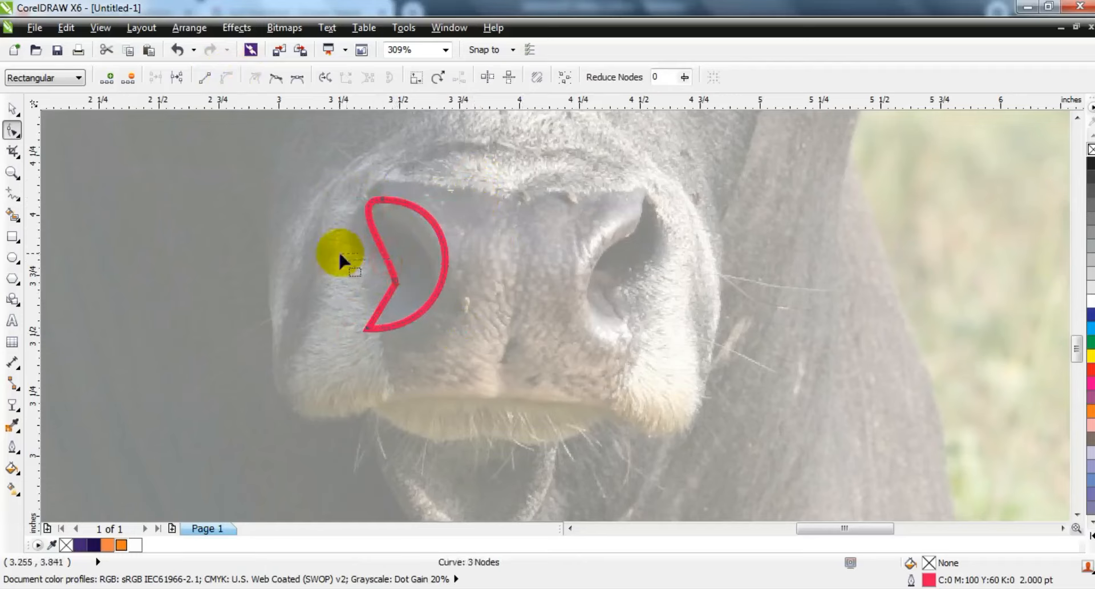
left_click_drag(347, 254, 348, 254)
left_click_drag(386, 307, 405, 301)
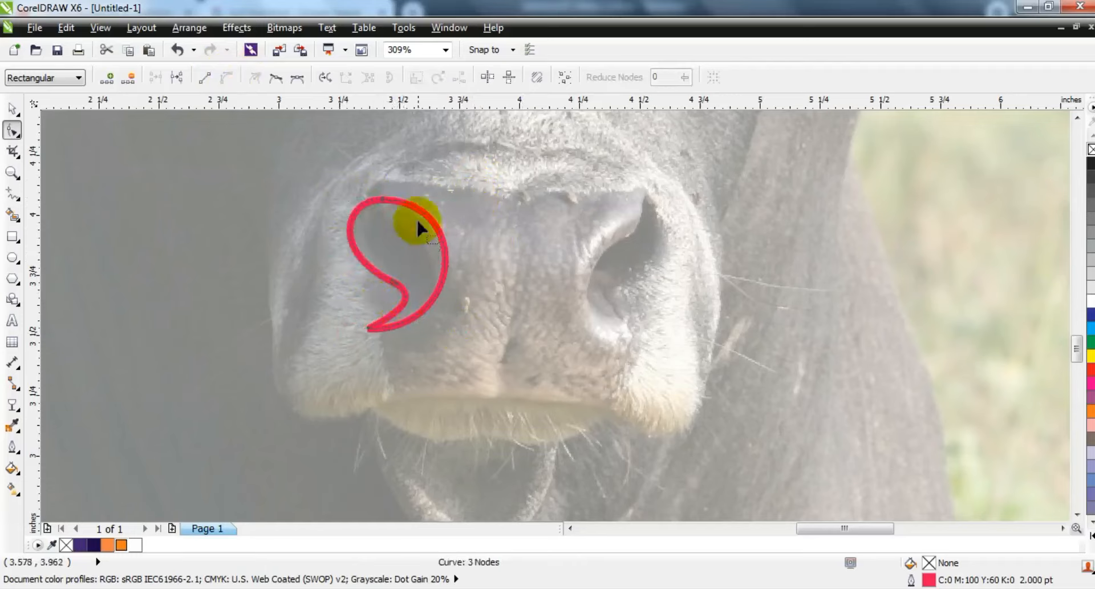
left_click_drag(424, 225, 424, 224)
Step: Fill the nostril dark navy, place a horizontally mirrored copy over the right nostril and combine the two
left_click(13, 107)
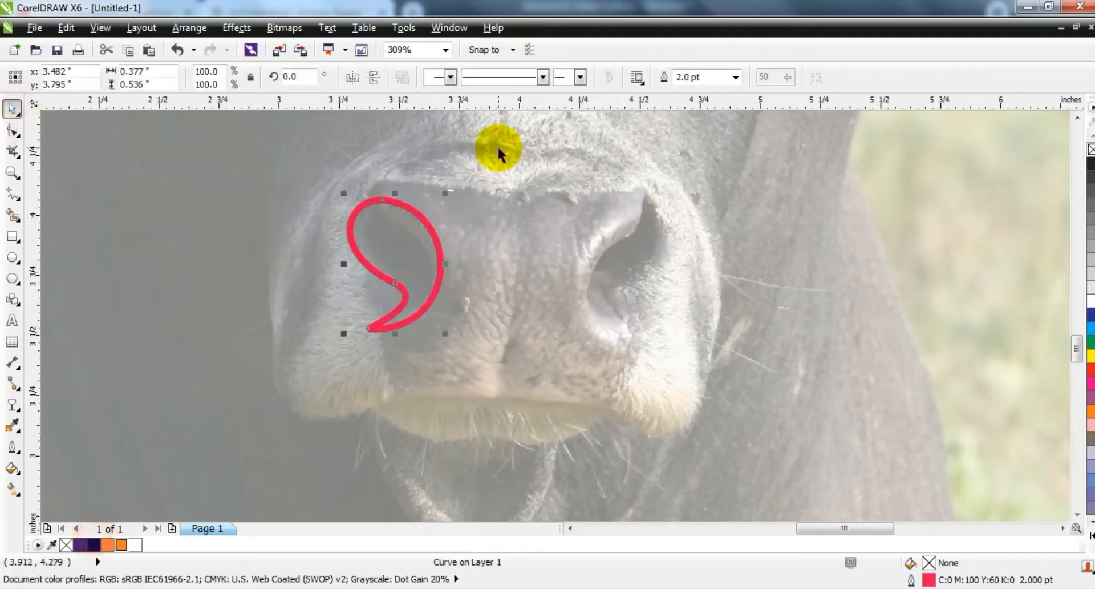
left_click(94, 544)
key("KP_Add")
left_click(353, 76)
left_click_drag(366, 244, 594, 257)
left_click(411, 257, "shift")
left_click(496, 78)
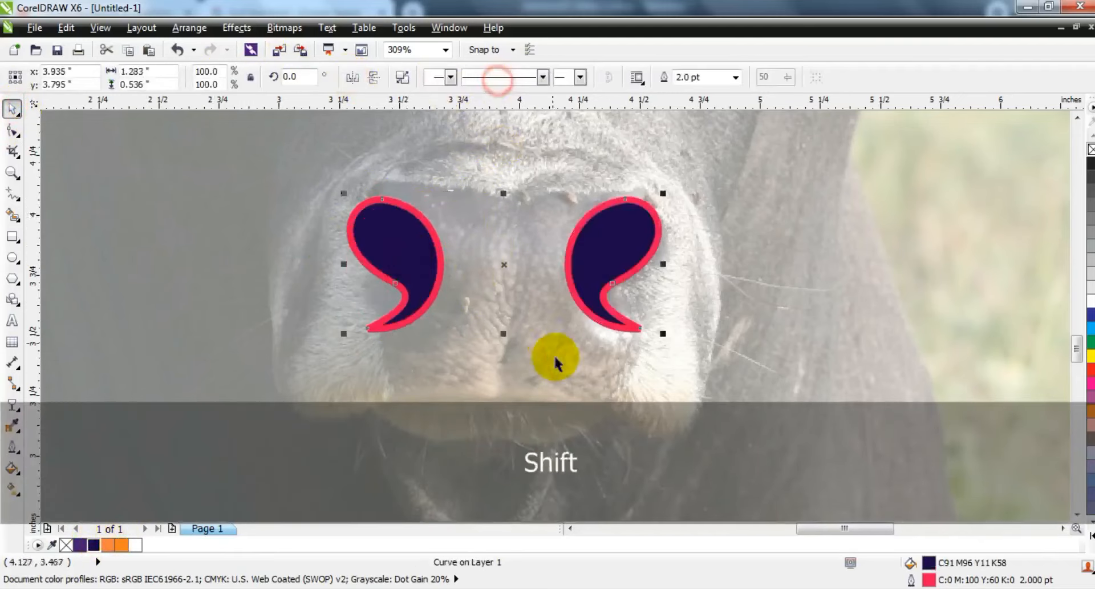
Step: Centre the nostril pair horizontally on the logo's white face and combine it with the face as cutouts
key("F3")
left_click(126, 358, "shift")
key("c")
left_click(230, 347)
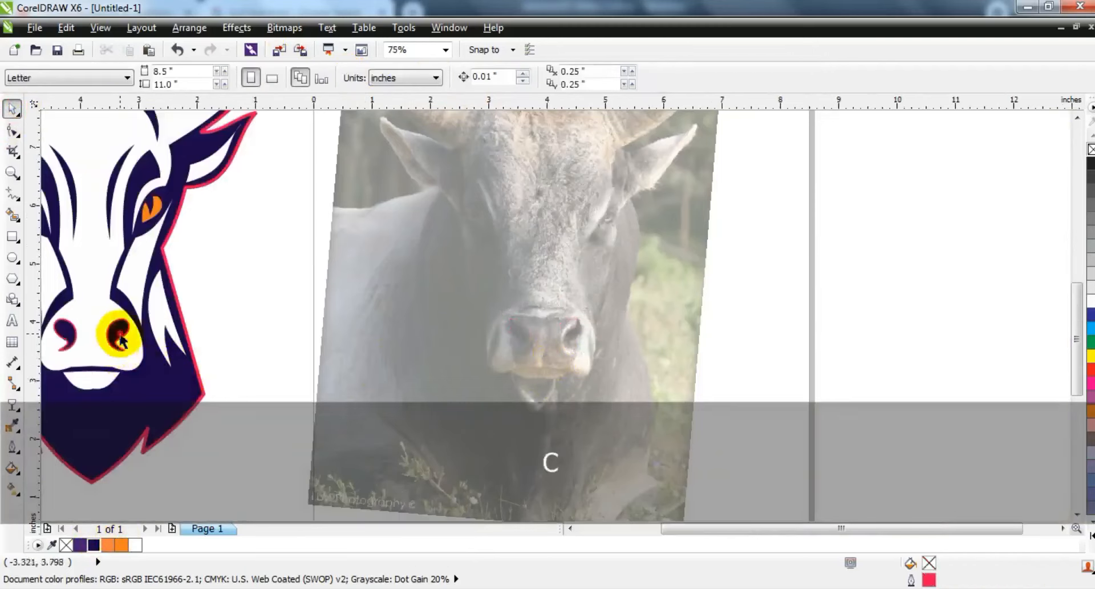
left_click(119, 334)
left_click(417, 129, "shift")
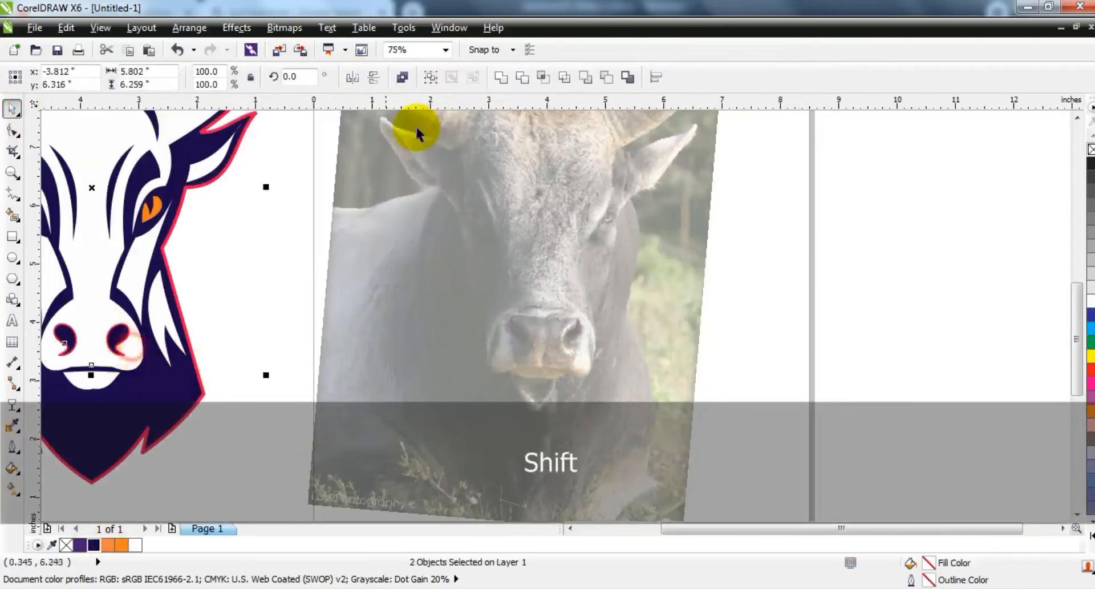
left_click(412, 84)
key("F3")
key("Escape")
left_click(12, 172)
left_click_drag(223, 101, 589, 337)
key("ctrl+z")
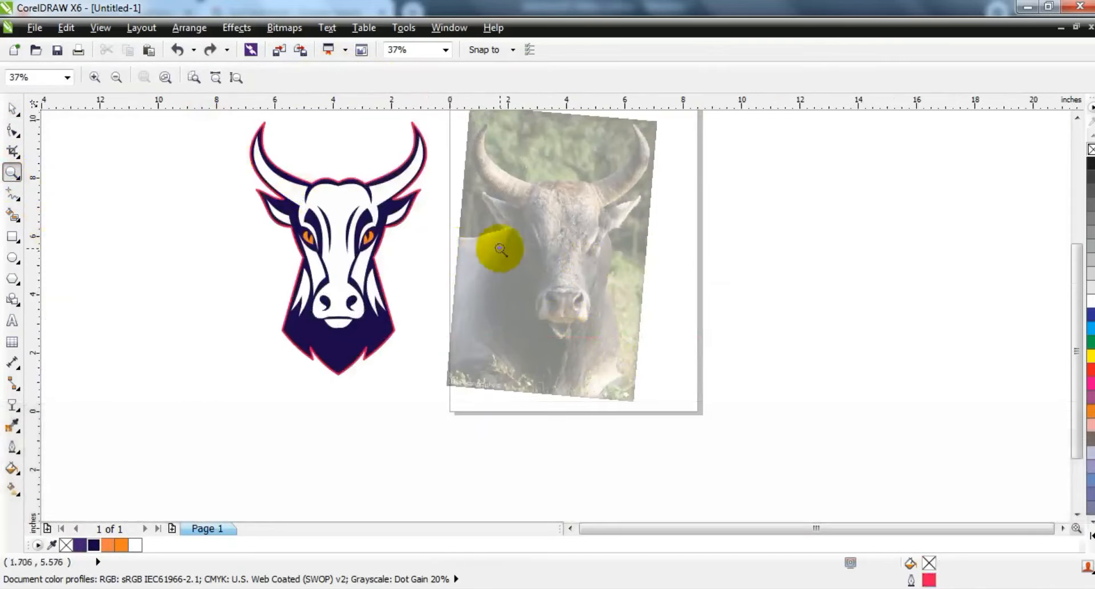
scroll(119, 122, "up", 2)
left_click(12, 108)
left_click(351, 210)
left_click_drag(324, 286, 322, 283)
key("Escape")
scroll(281, 294, "down", 1)
Step: Compress the whole bull head vertically to 79.5 % and move the bull photo farther away from it
left_click_drag(264, 161, 500, 415)
left_click_drag(417, 408, 416, 384)
left_click(437, 405)
left_click_drag(551, 392, 626, 394)
Step: Draw a square about 9.97 in wide around the bull head, fill it purple, send it to the back and reposition it behind the head
left_click(12, 234)
left_click_drag(303, 183, 546, 428)
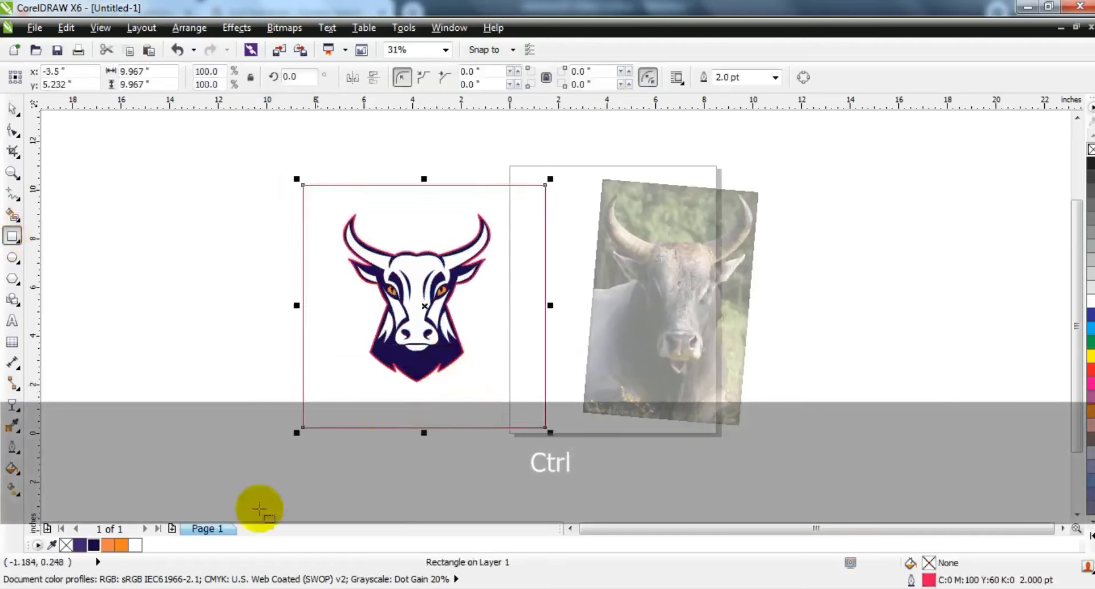
left_click(80, 544)
key("shift+Page_Down")
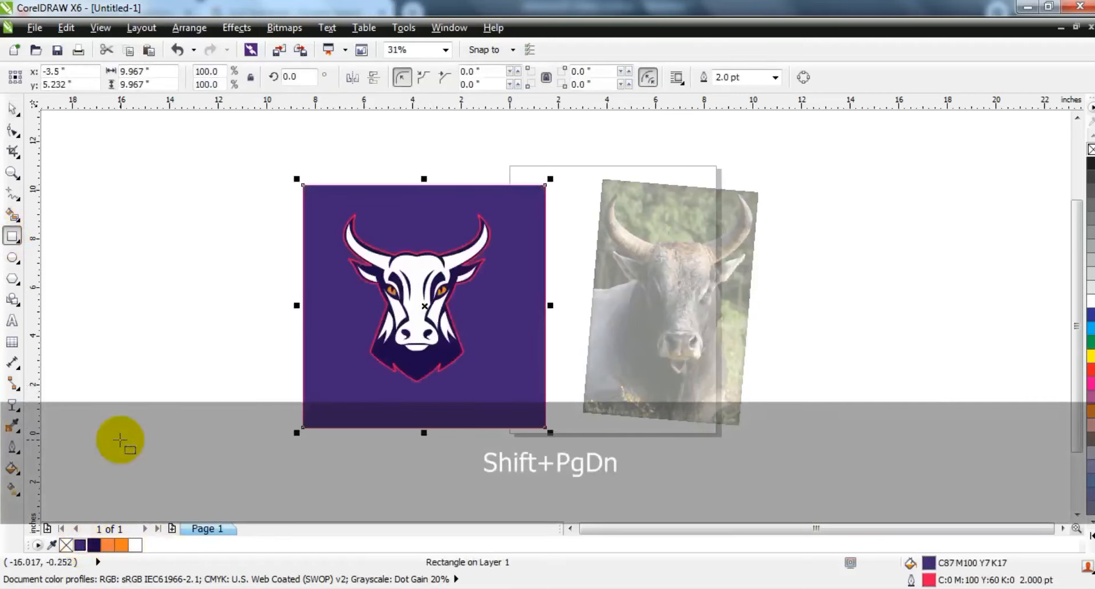
left_click(13, 109)
left_click_drag(446, 211, 433, 206)
Step: Give the outer head silhouette an orange outline and colour the lower lip light grey
left_click(481, 228)
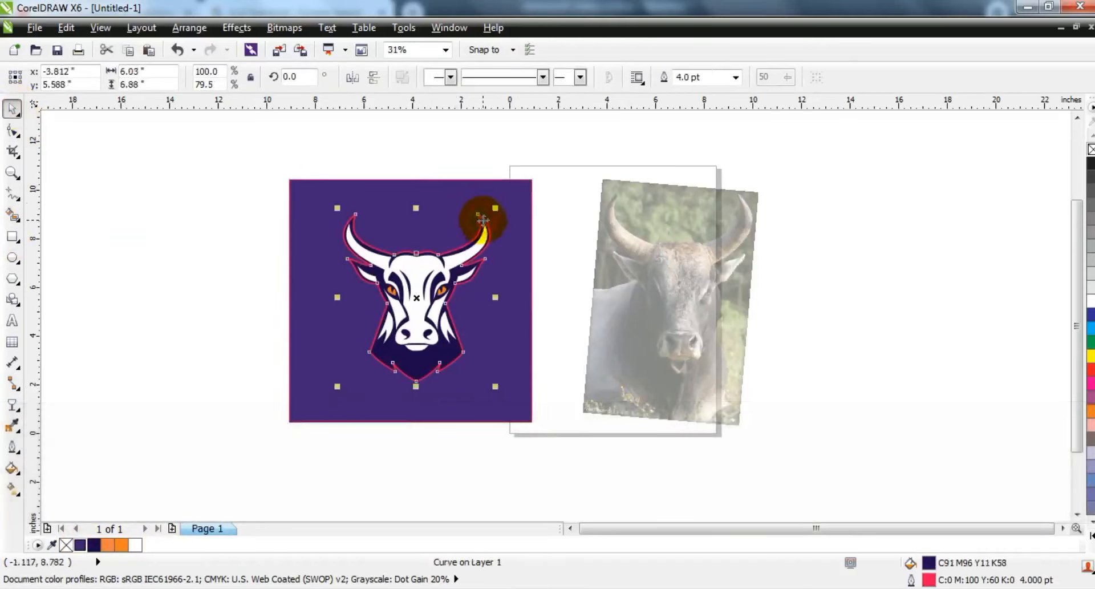
key("shift+F2")
right_click(120, 544)
key("Delete")
Step: Draw an open ten-node shading line from the left horn tip across the horn, brow and snout to below the mouth
left_click(11, 172)
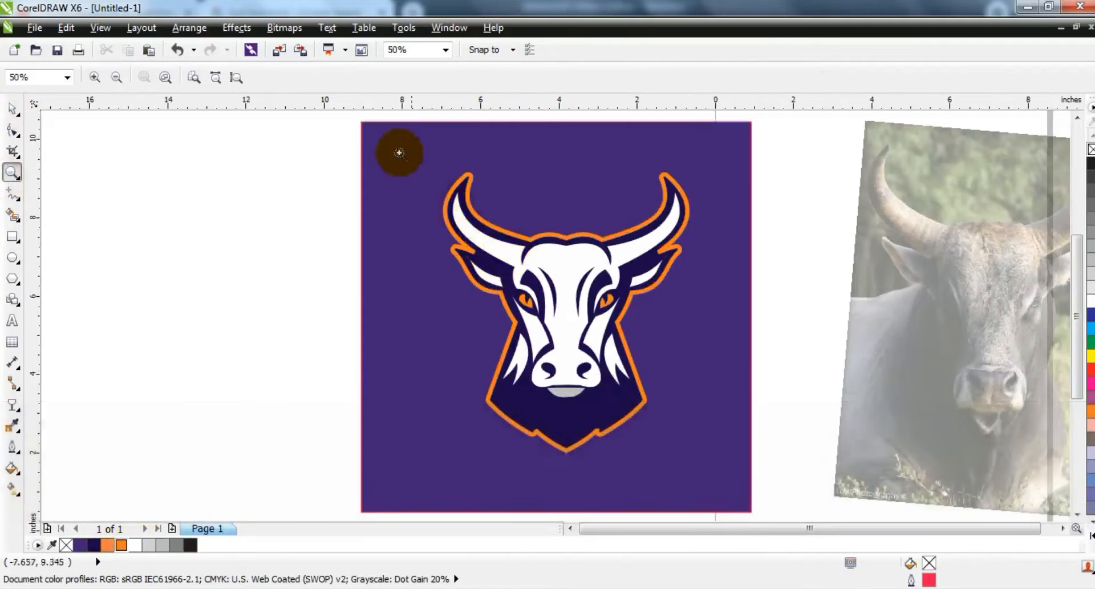
left_click_drag(399, 153, 794, 444)
left_click(9, 193)
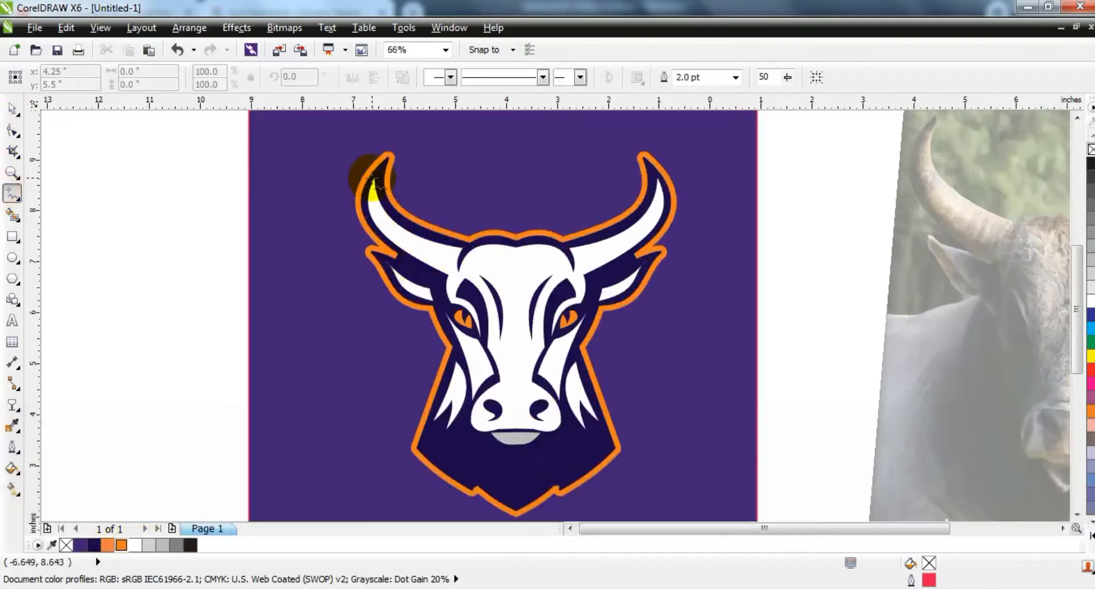
left_click(409, 241)
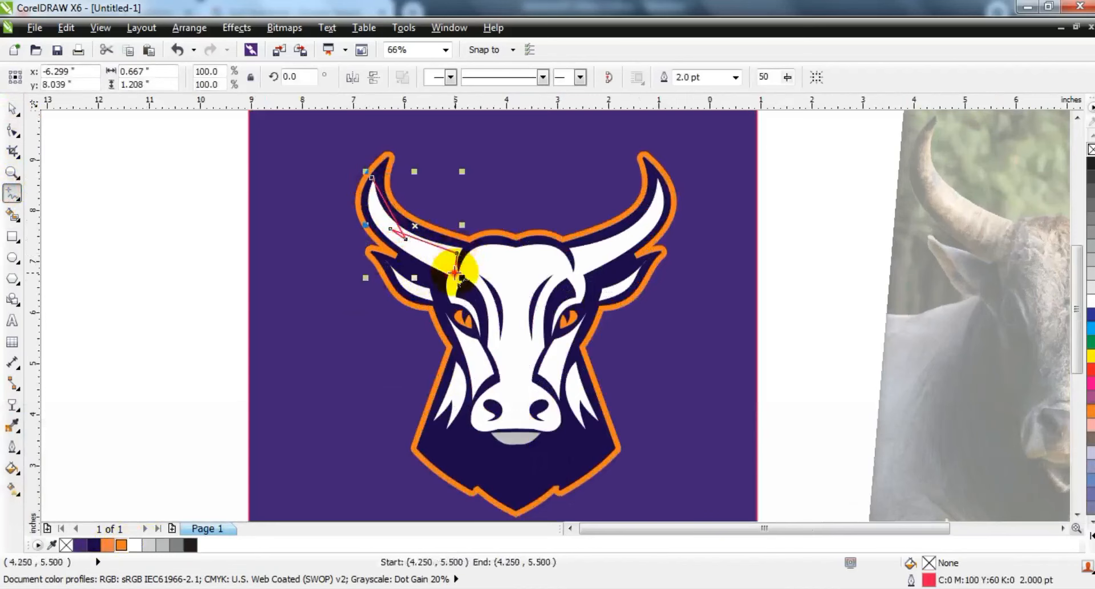
left_click(455, 273)
left_click(479, 265)
left_click(489, 343)
left_click(511, 380)
left_click(485, 454)
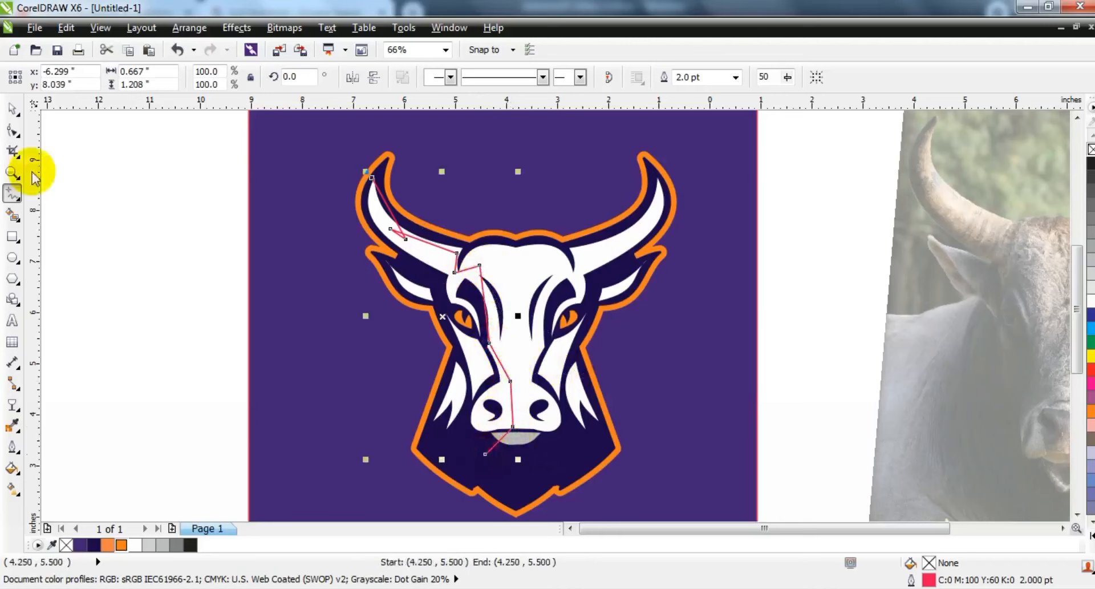
Step: Convert the shading line's segments to curves and bend the upper ones along the left horn
left_click(12, 130)
left_click_drag(89, 133, 603, 481)
key("shift+F2")
left_click(223, 77)
key("Escape")
left_click_drag(482, 179, 478, 182)
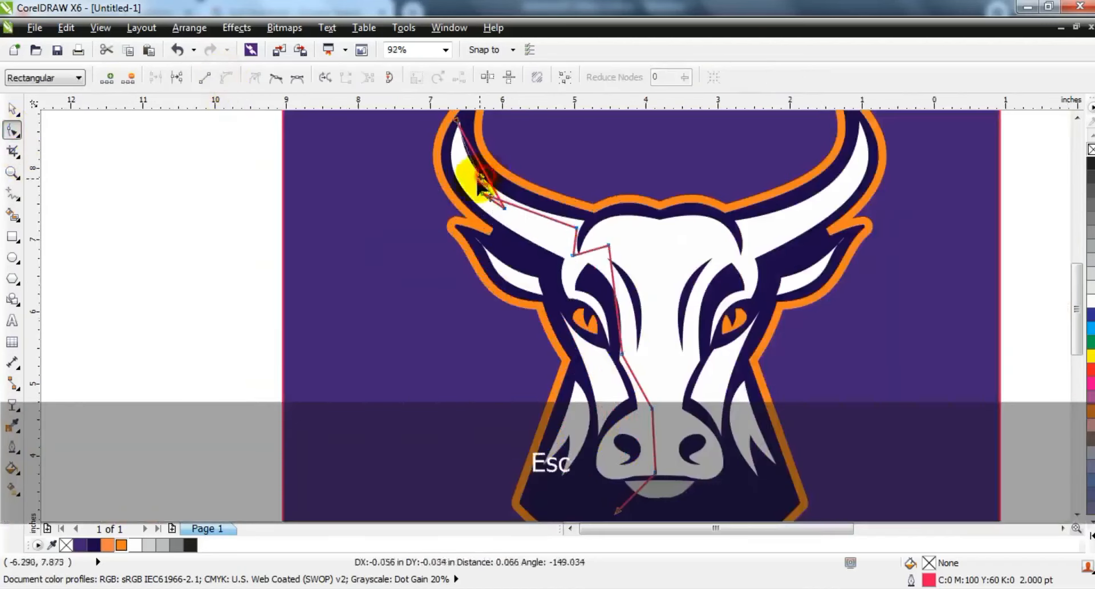
left_click_drag(535, 212, 529, 218)
Step: Bend the remaining shading line segments around the horn base, brow, snout side and left nostril
left_click_drag(594, 244, 595, 243)
left_click_drag(572, 256, 572, 258)
left_click_drag(635, 294, 635, 295)
left_click_drag(638, 377, 642, 378)
left_click(652, 408)
left_click_drag(655, 429, 600, 426)
left_click_drag(656, 451, 594, 481)
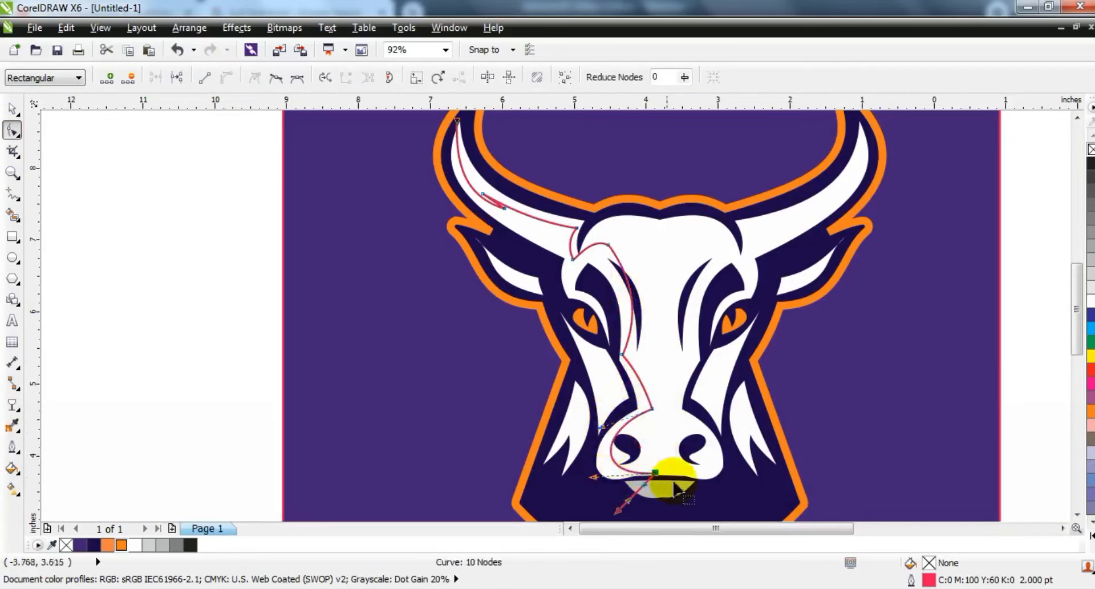
Step: Smart-fill the areas outside the shading line on the left horn, brow and snout with grey, and delete the line
left_click(13, 216)
left_click(556, 246)
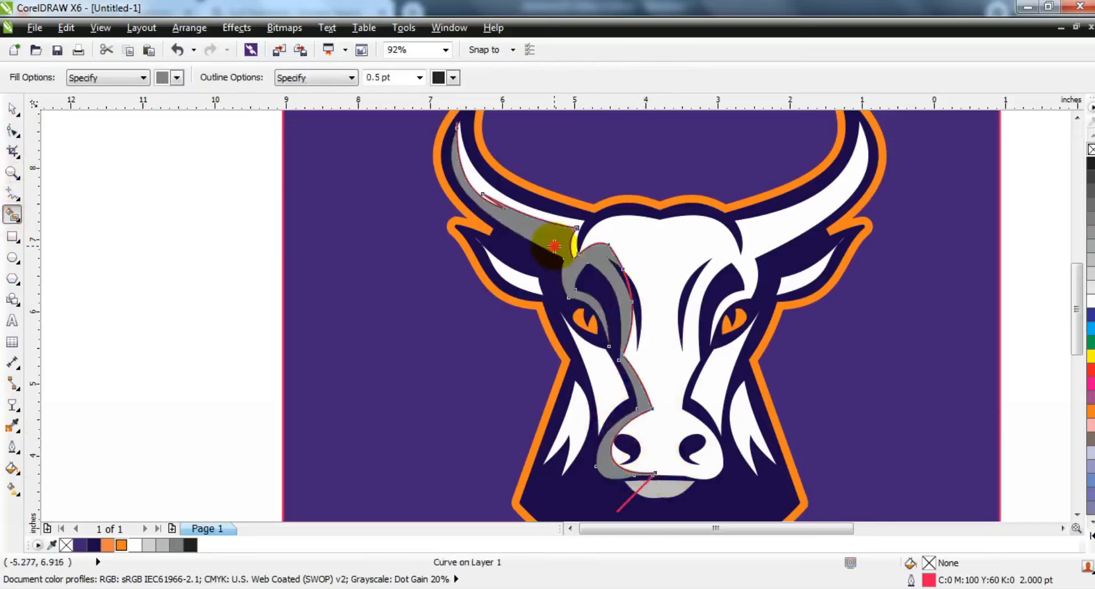
left_click(12, 109)
left_click(169, 252)
left_click(631, 294)
key("Delete")
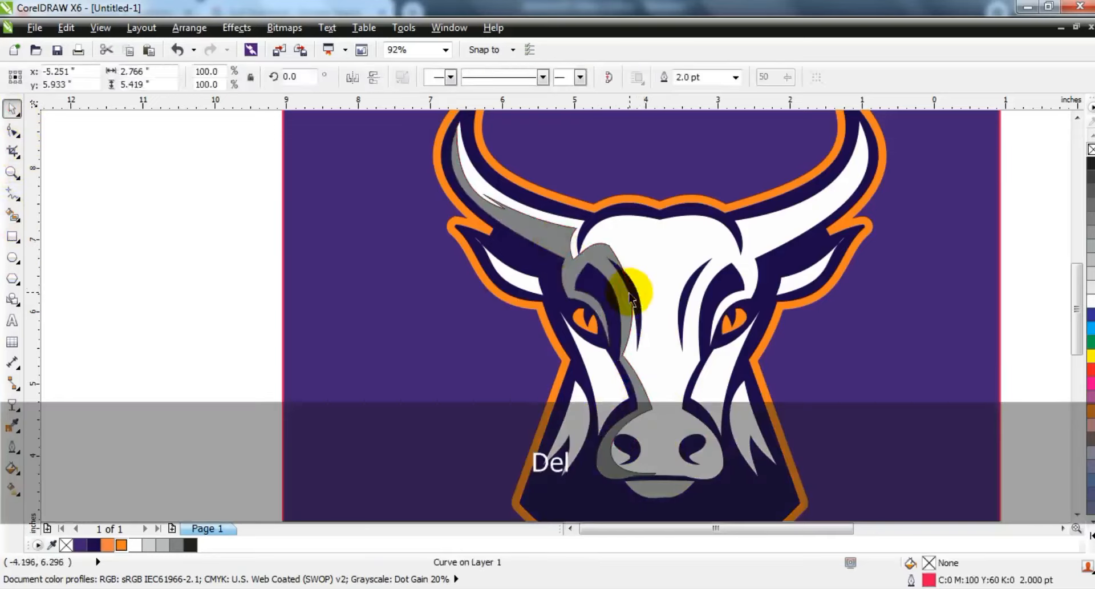
Step: Recolour the left shading shape to 20 % black and remove its outline
left_click(631, 293)
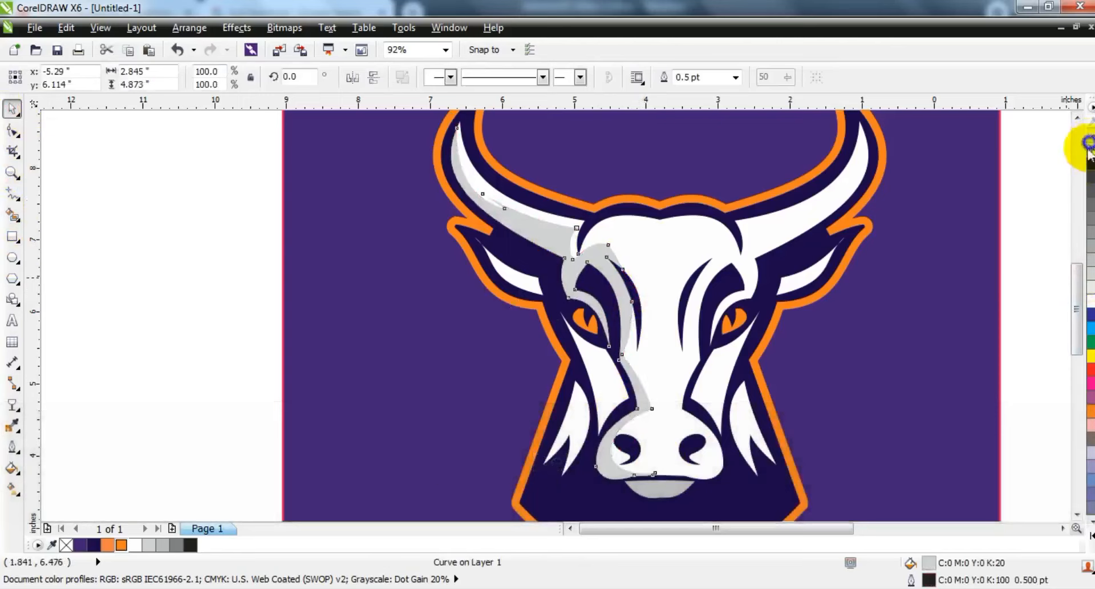
key("F3")
key("Escape")
Step: Place a horizontally mirrored copy of the shading on the right half of the head and weld both shapes
left_click_drag(439, 313, 685, 334)
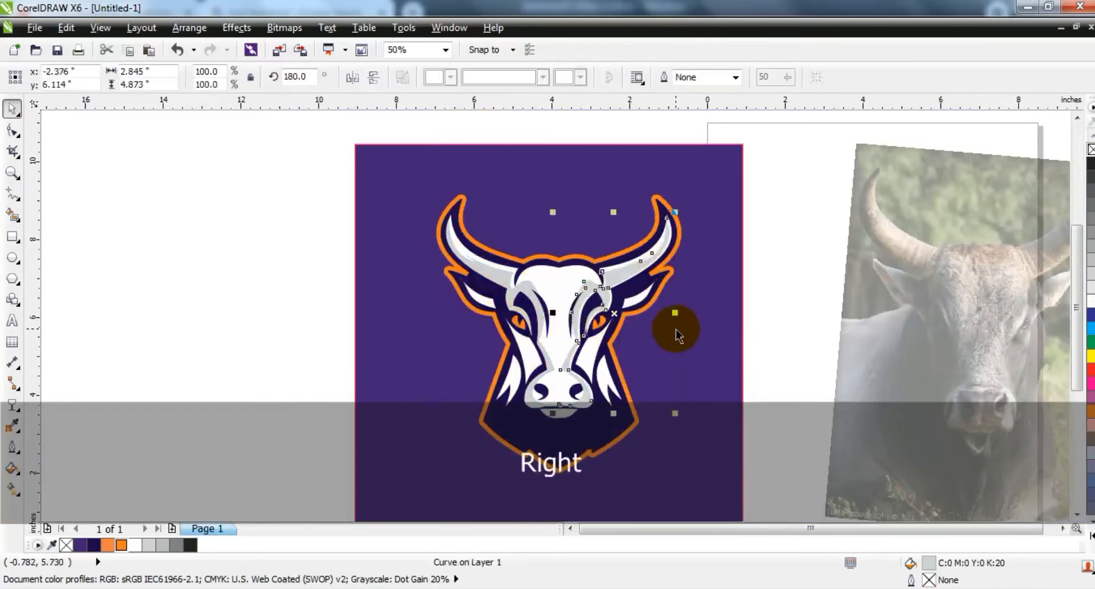
left_click(525, 286, "shift")
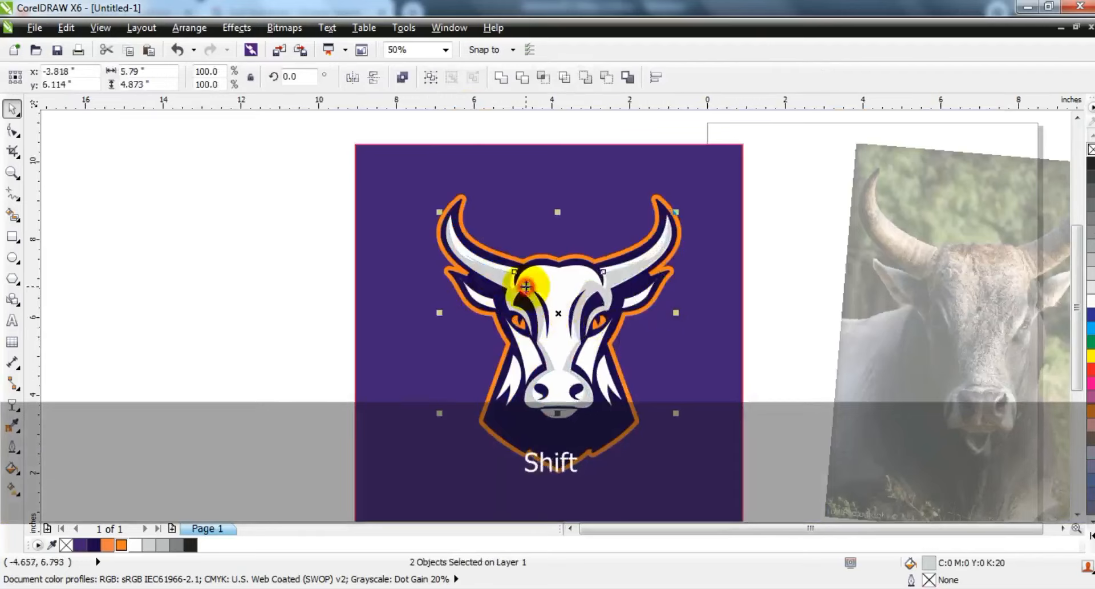
left_click(501, 81)
key("Escape")
left_click(607, 283)
key("w")
left_click(581, 274)
key("Escape")
Step: Draw a closed three-node wedge from above the forehead down to the snout and curve its long sides slightly inwards
left_click(11, 194)
mouse_move(544, 251)
left_mouse_down()
mouse_move(558, 276)
mouse_move(548, 340)
mouse_move(572, 246)
left_mouse_up()
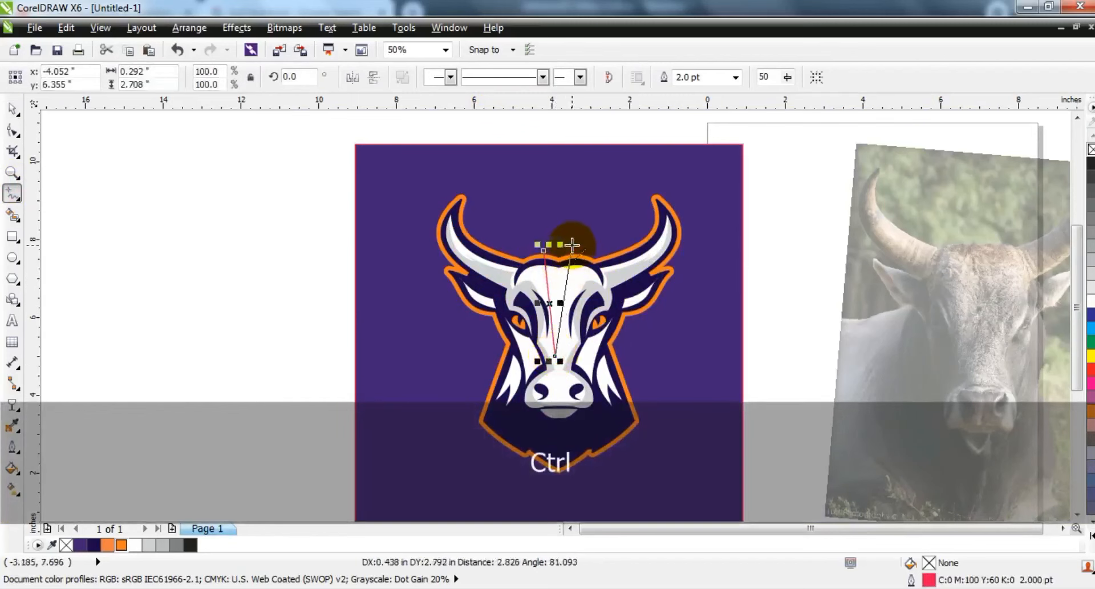
key("F10")
key("shift+F2")
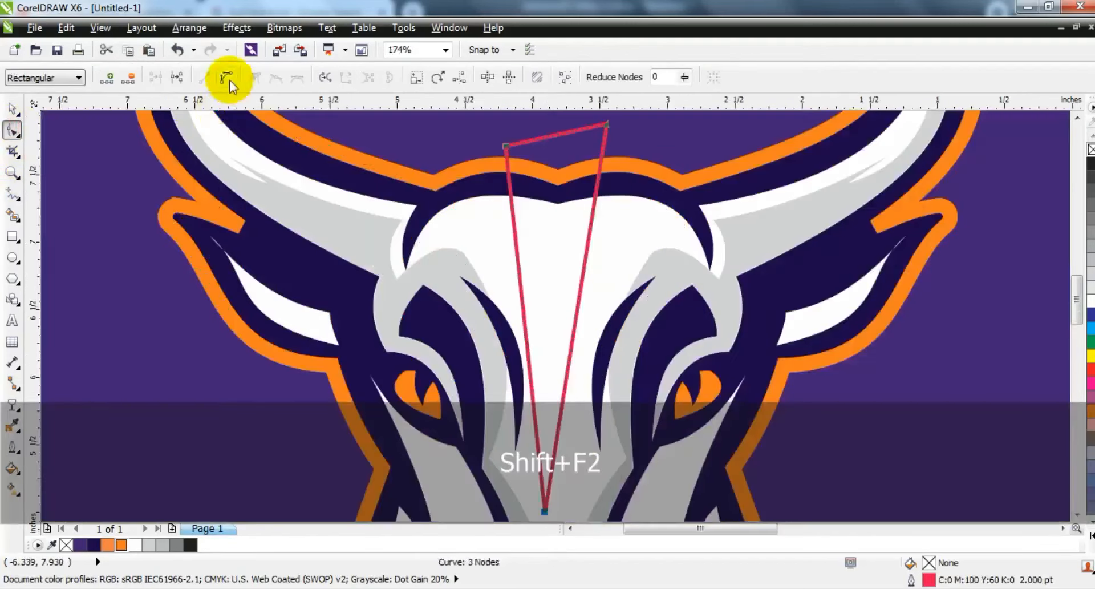
left_click_drag(523, 291, 532, 291)
left_click_drag(579, 299, 571, 299)
Step: Smart-fill the wedge area on the forehead, delete the guide outline, and recolour the fill to 20 % black without an outline
left_click(10, 212)
left_click(570, 251)
left_click(12, 109)
key("Delete")
left_click(577, 220)
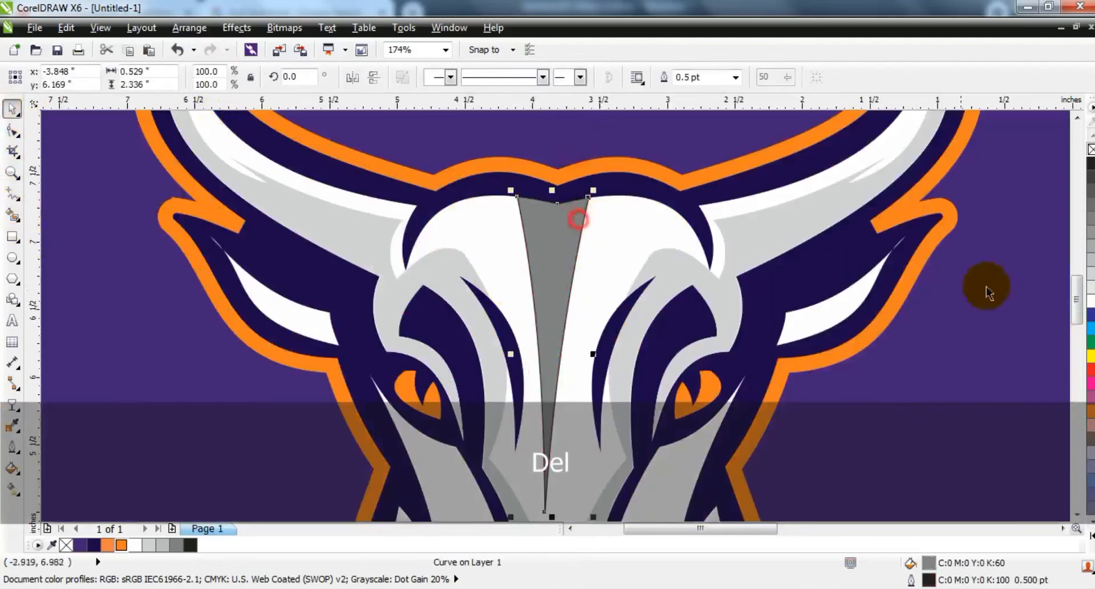
left_click(1089, 273)
right_click(1090, 149)
Step: Reposition the complete bull head and the purple square so the head sits near the square's middle
key("F3")
left_click(777, 296)
key("shift+F2")
key("Escape")
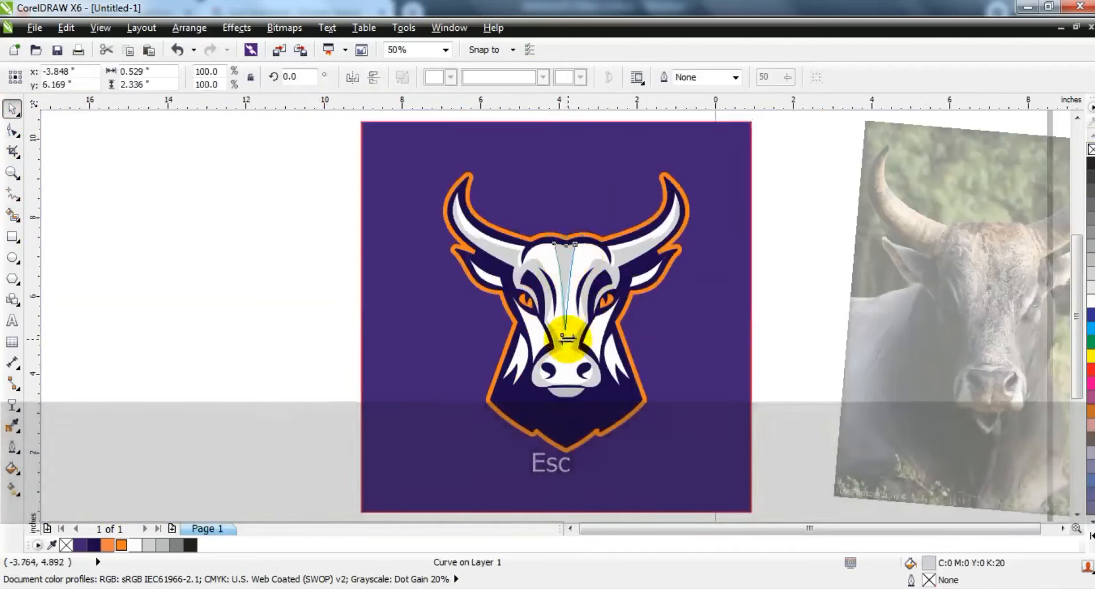
left_click_drag(461, 439, 344, 479)
key("shift+F2")
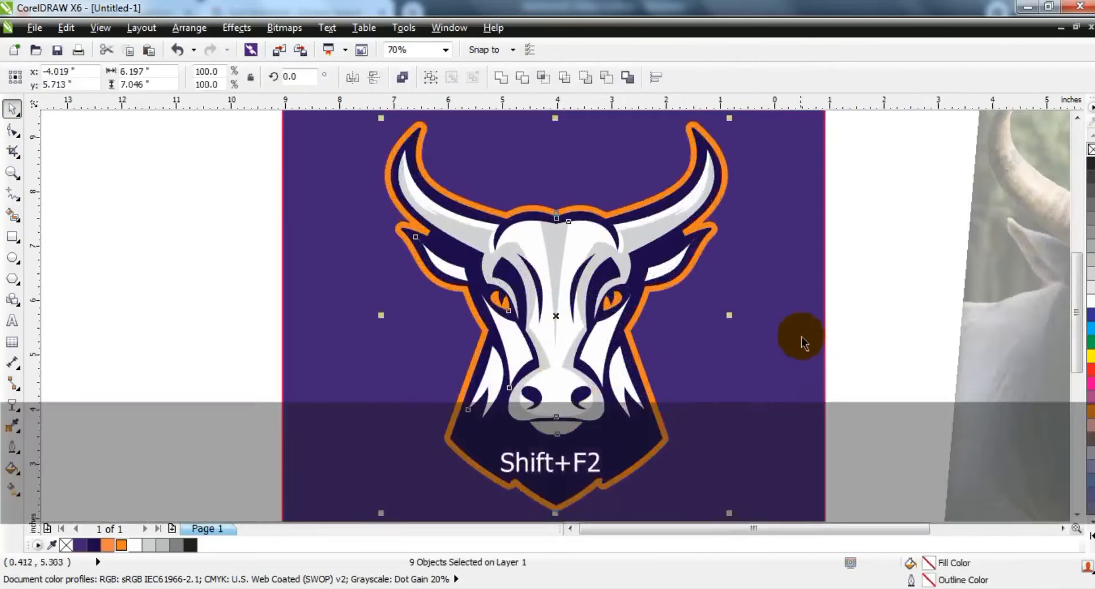
key("F3")
key("Escape")
left_click(697, 365)
key("shift+F2")
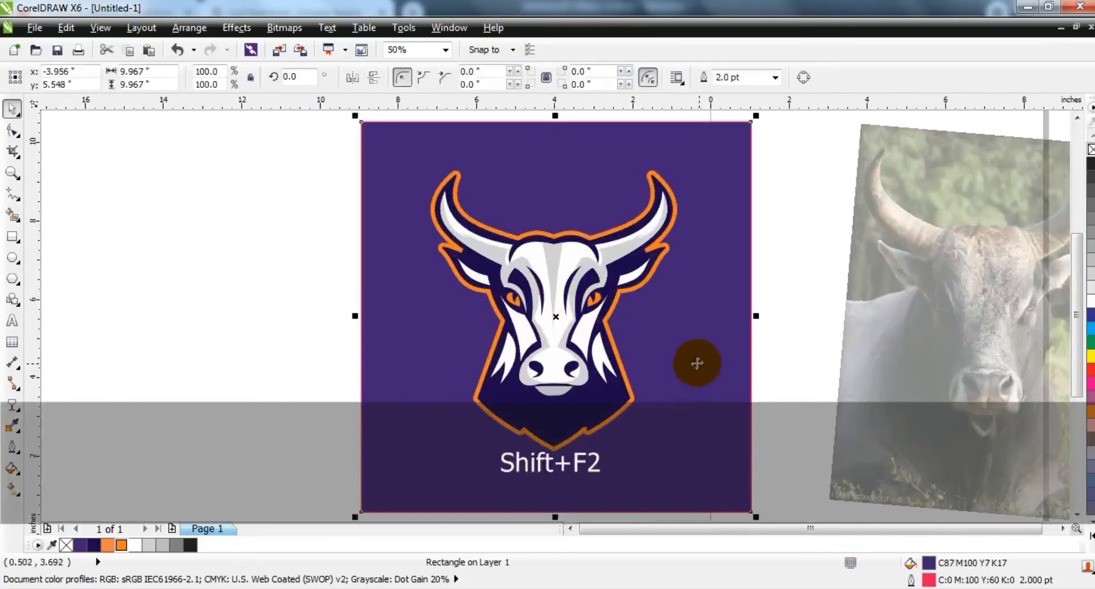
key("Escape")
Step: Fill the cheek shapes beside the snout with medium grey
left_click(564, 359)
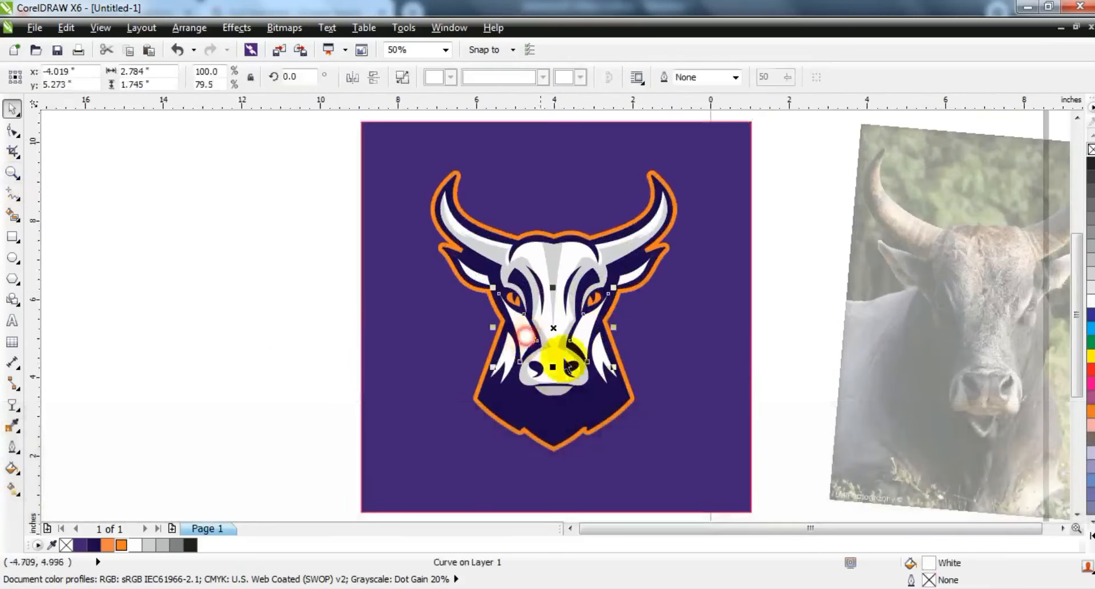
key("ctrl+z")
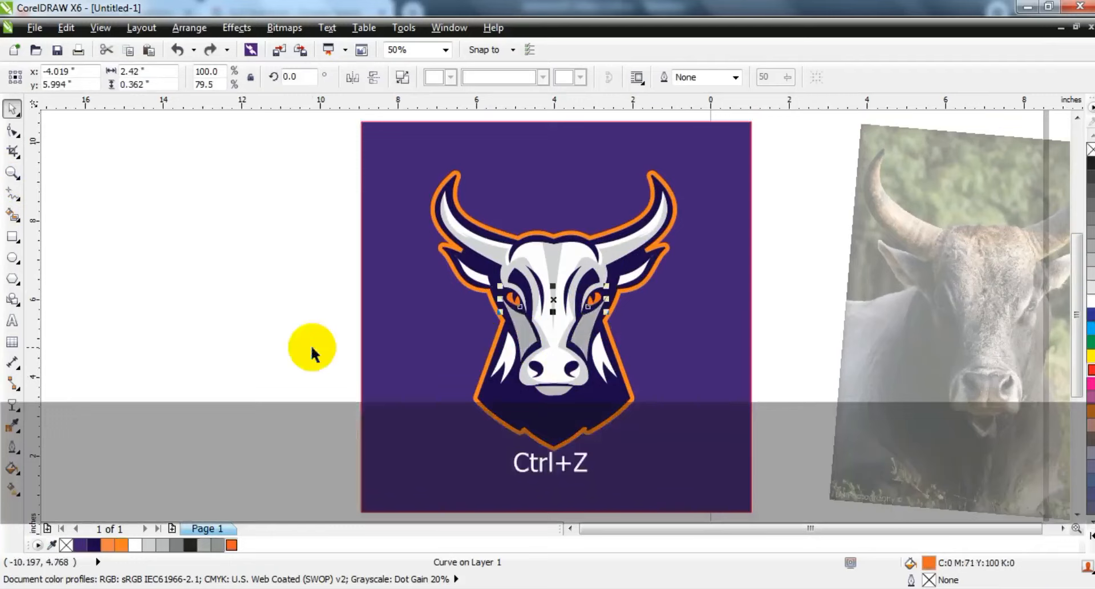
key("ctrl+z")
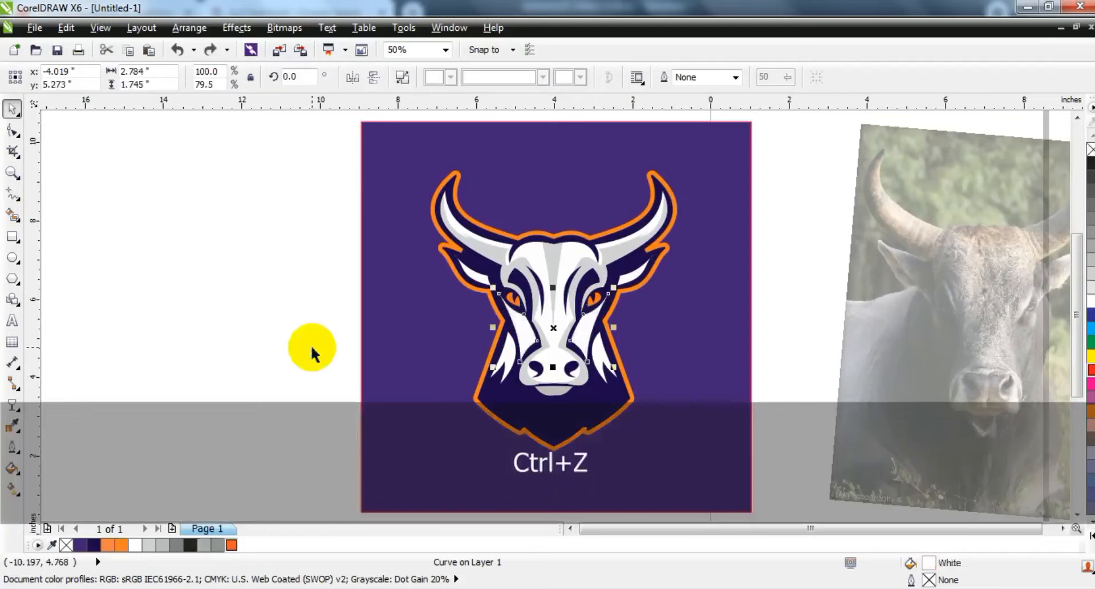
key("ctrl+shift+z")
key("Escape")
Step: Recolour both eyes of the bull red
left_click(596, 303)
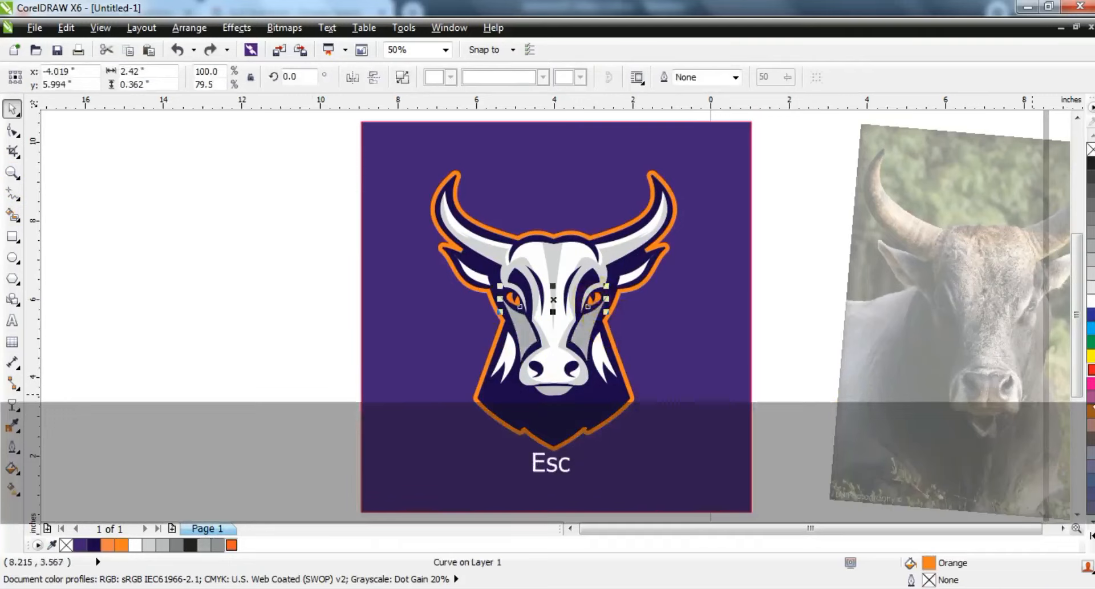
left_click(1090, 377)
key("Escape")
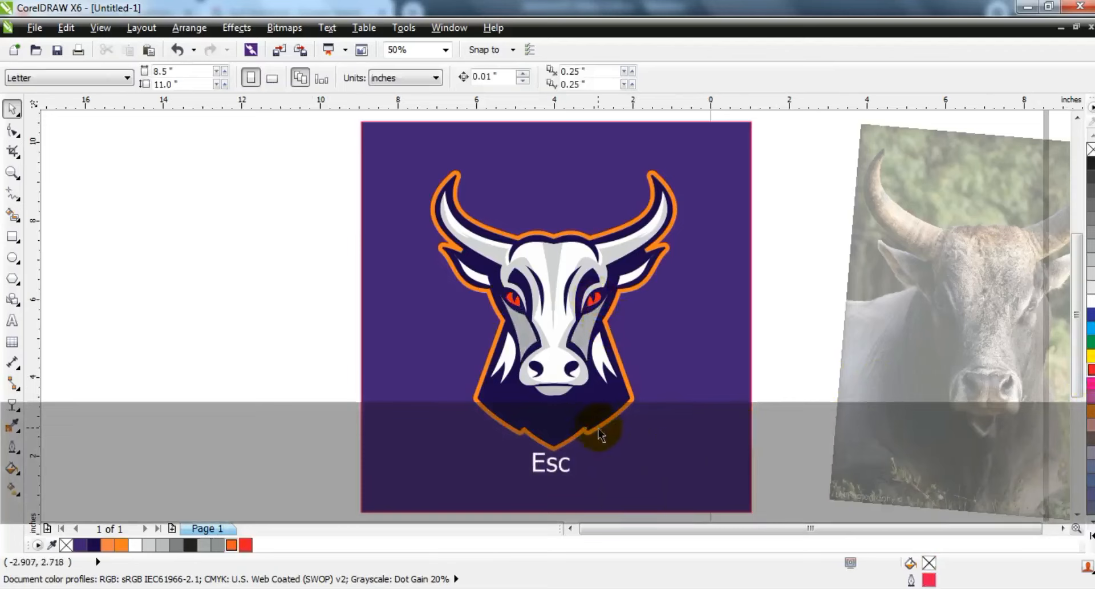
Step: Recolour the bull head's outer outline red and group all the objects of the head
left_click(599, 435)
right_click(1090, 370)
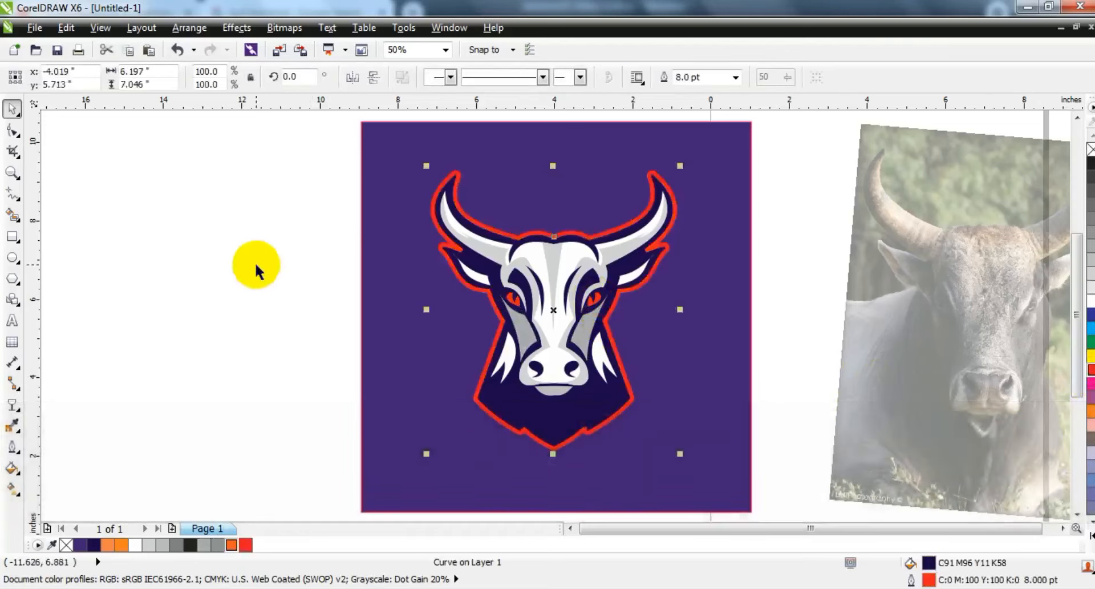
left_click(256, 258)
left_click_drag(246, 135, 707, 456)
key("ctrl+g")
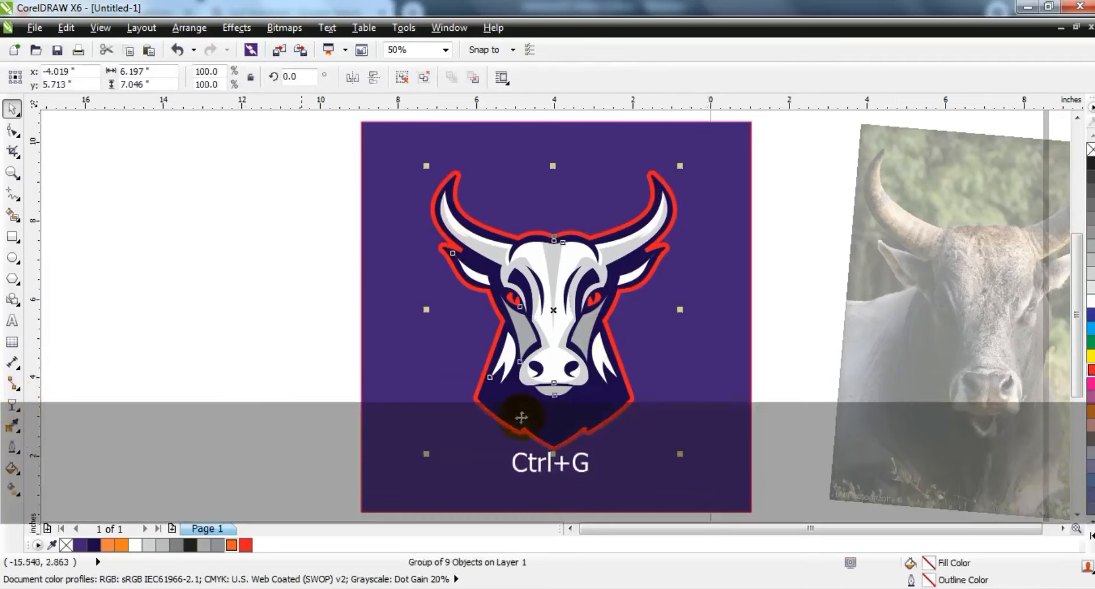
Step: Ungroup the head and give a copy of its navy silhouette in front a 24 pt outline
left_click(402, 77)
left_click(501, 77)
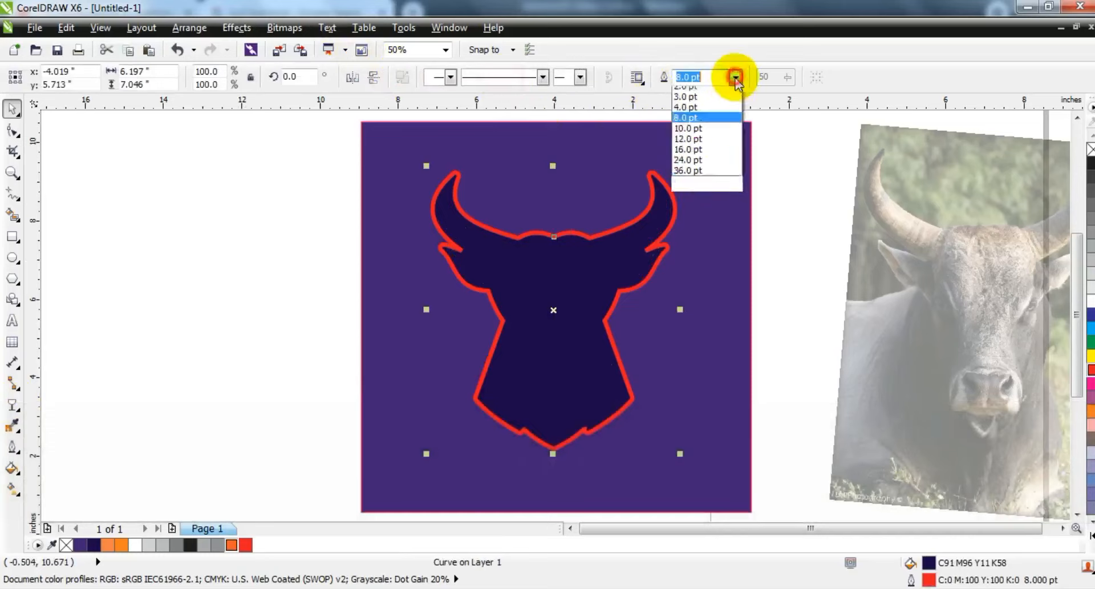
left_click(697, 225)
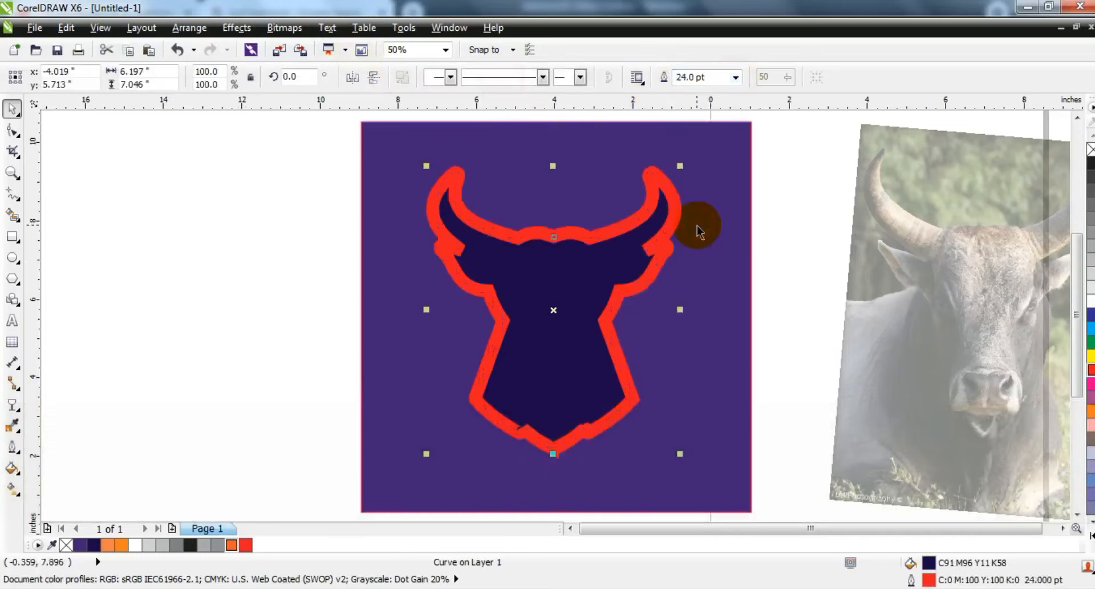
Step: Convert the silhouette copy's thick red outline to an object and delete the navy shape inside it
key("ctrl+shift+q")
key("Escape")
left_click(606, 261)
left_click_drag(606, 257, 343, 262)
key("Delete")
left_click(542, 233)
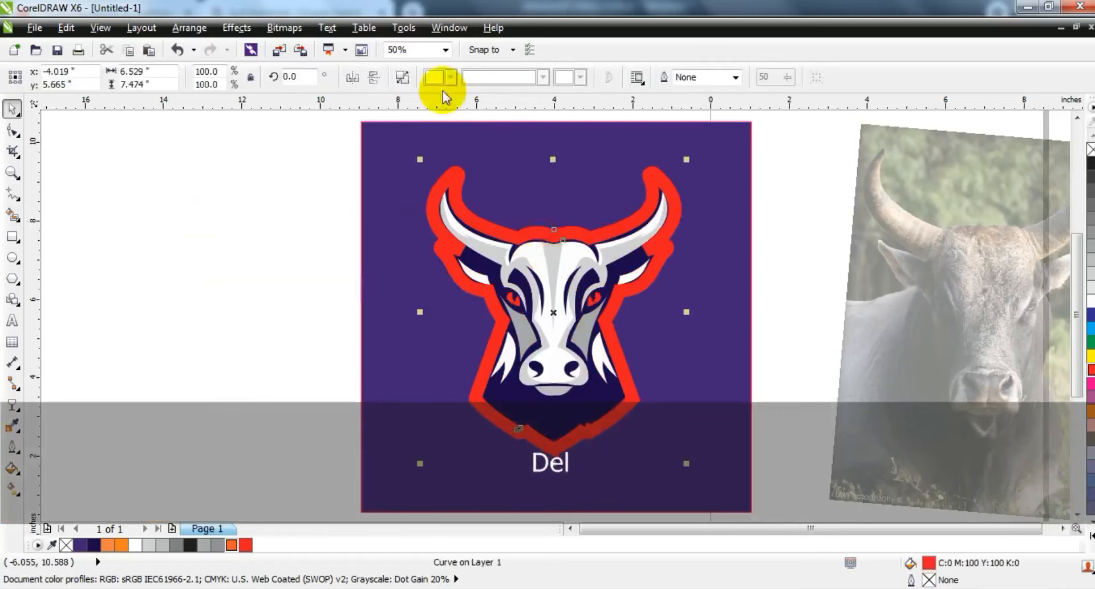
Step: Break the thick red contour apart and place its outer shape behind the bull head, just above the purple square
left_click(402, 77)
key("shift+Page_Down")
key("ctrl+Page_Up")
Step: Try navy on the backing shape behind the head, and set both its fill and outline to black
left_click(94, 545)
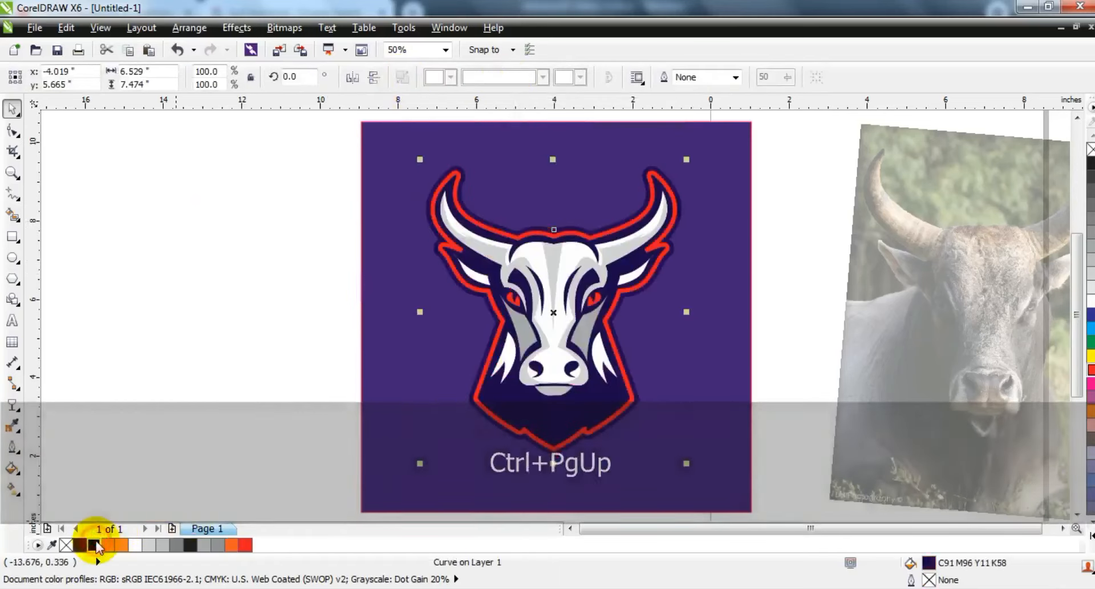
right_click(95, 544)
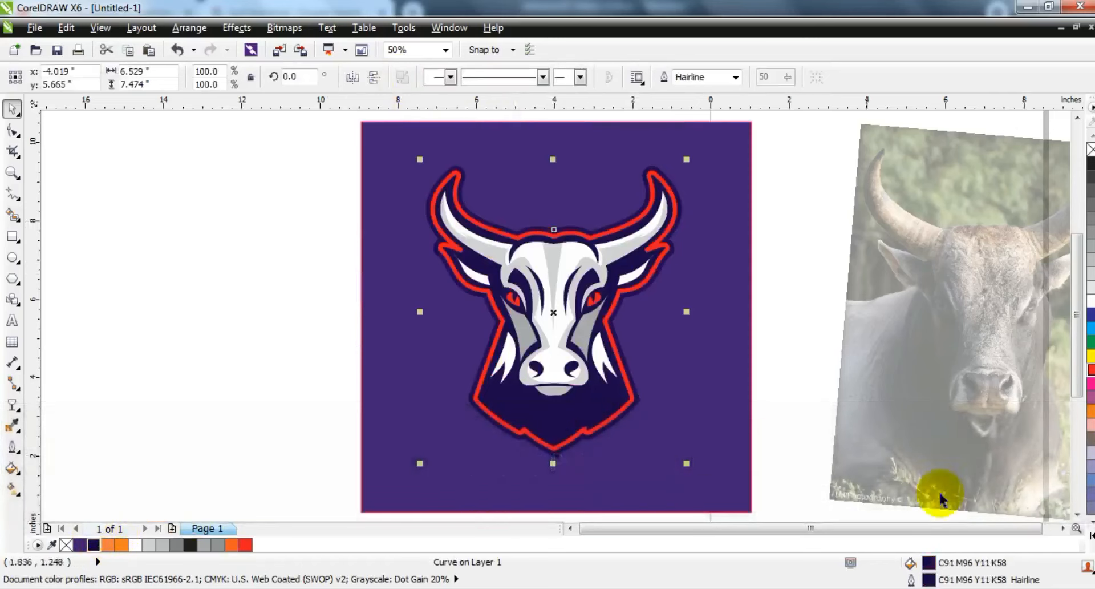
left_click(1090, 535)
left_click(1087, 148)
right_click(1087, 148)
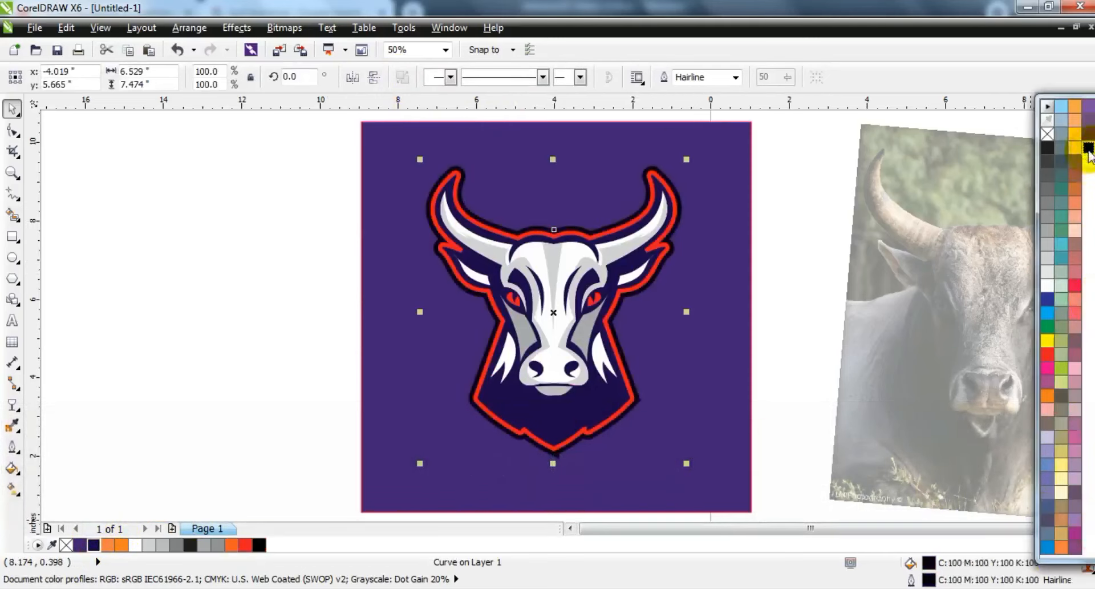
Step: Preview the bull-head logo on its purple square in full screen
left_click(707, 392)
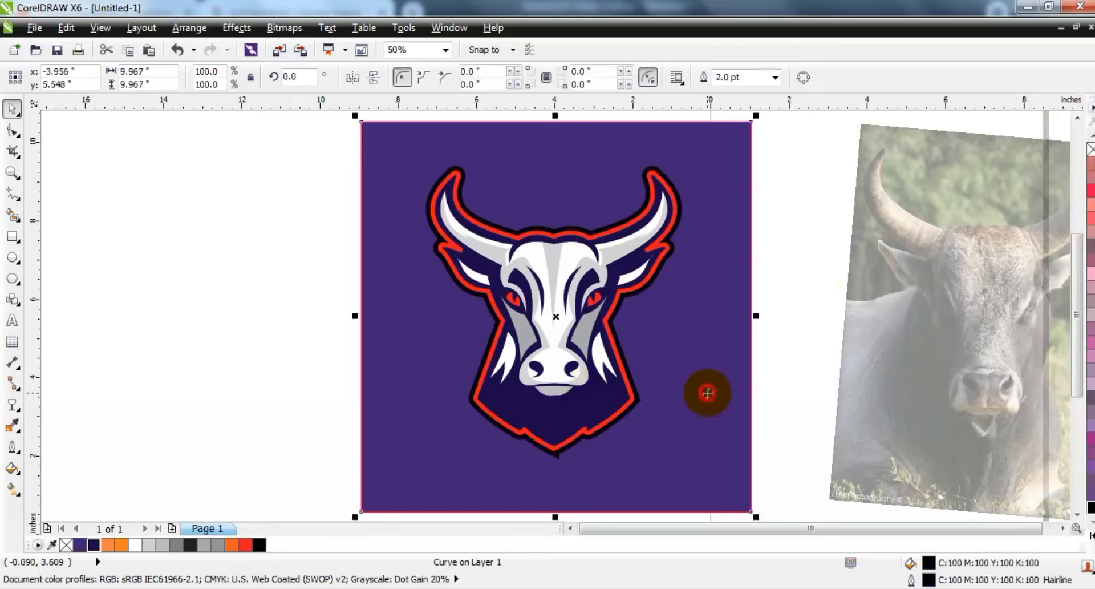
key("shift+F2")
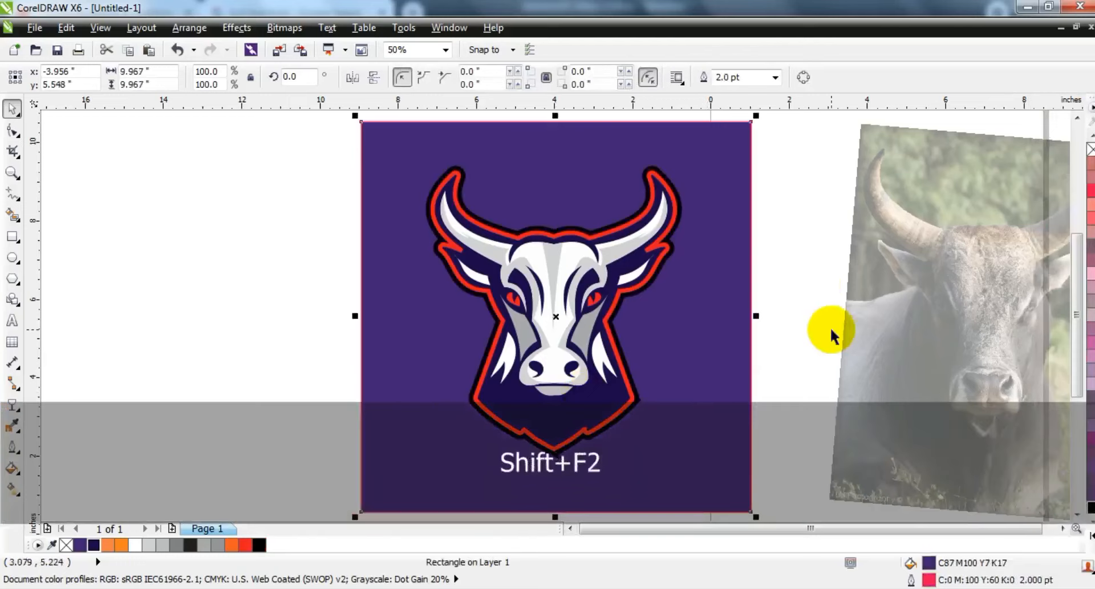
key("F9")
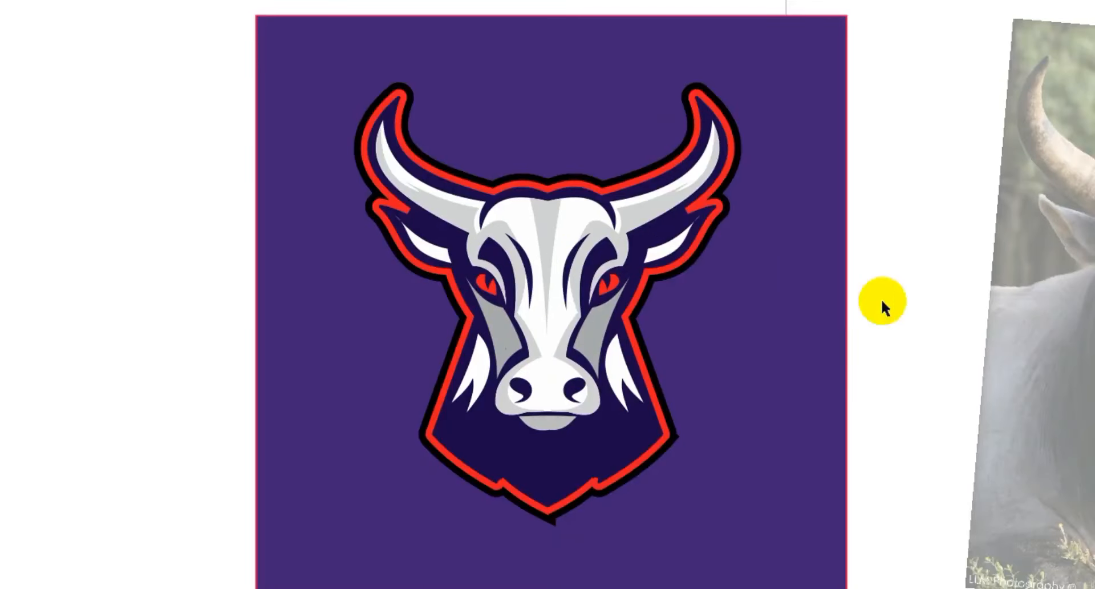